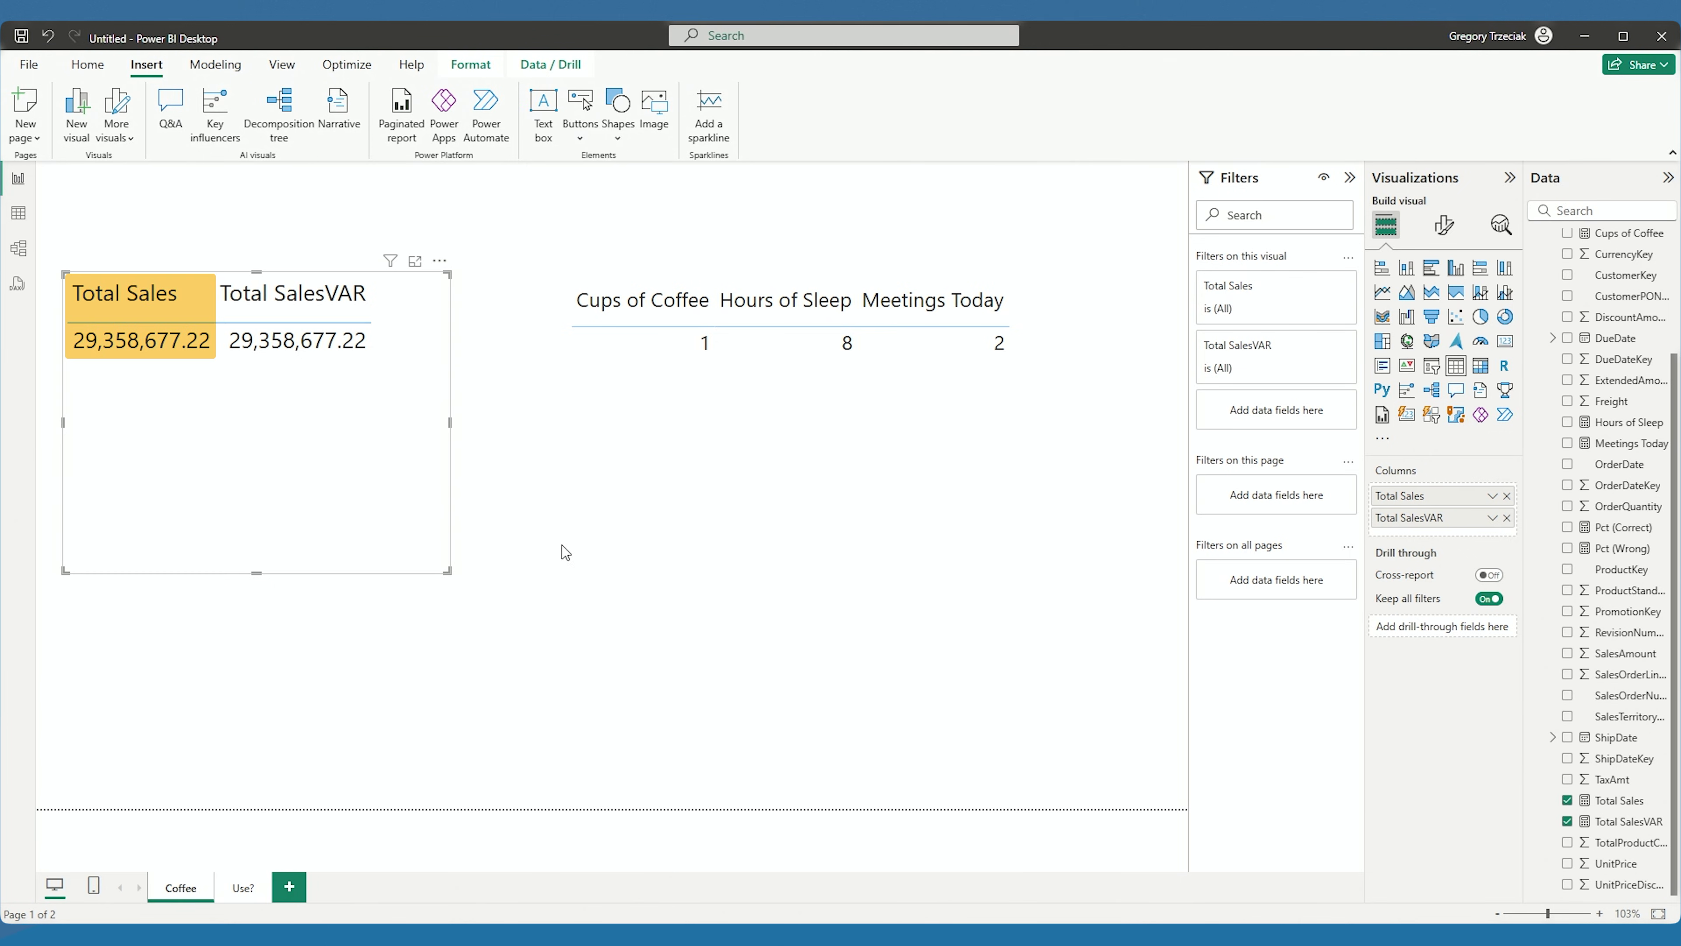
# - Examine the formulas of the Total Sales and Total SalesVAR measures, including the _SalesTotal variable
pyautogui.click(1619, 800)
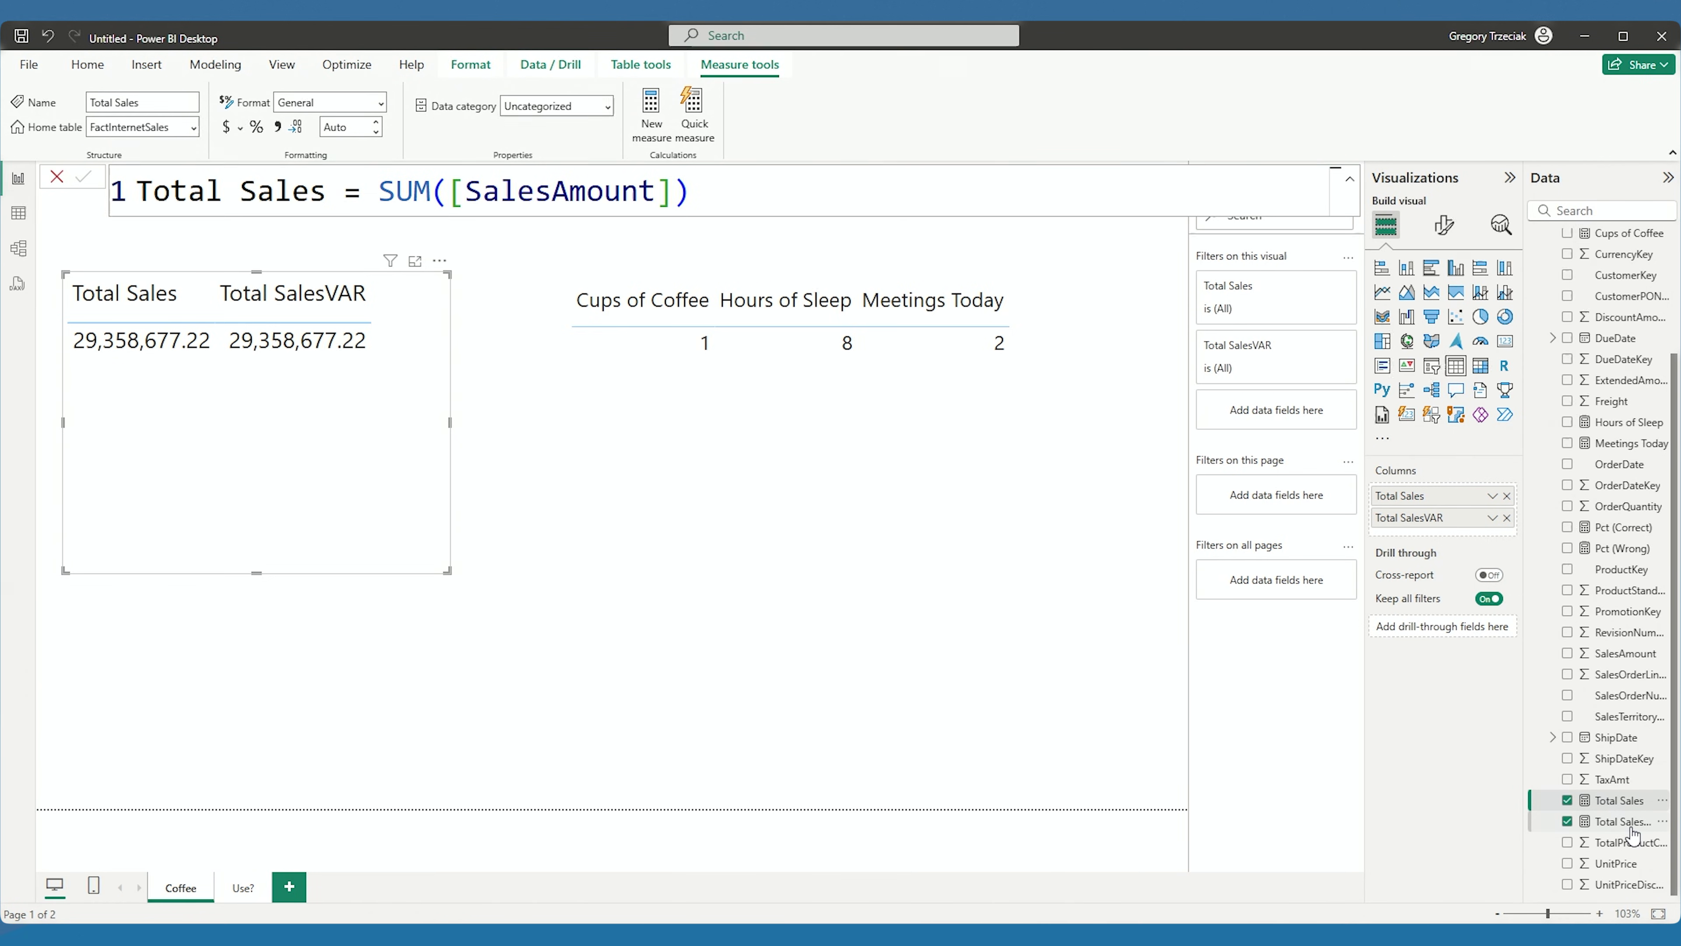
pyautogui.click(1630, 826)
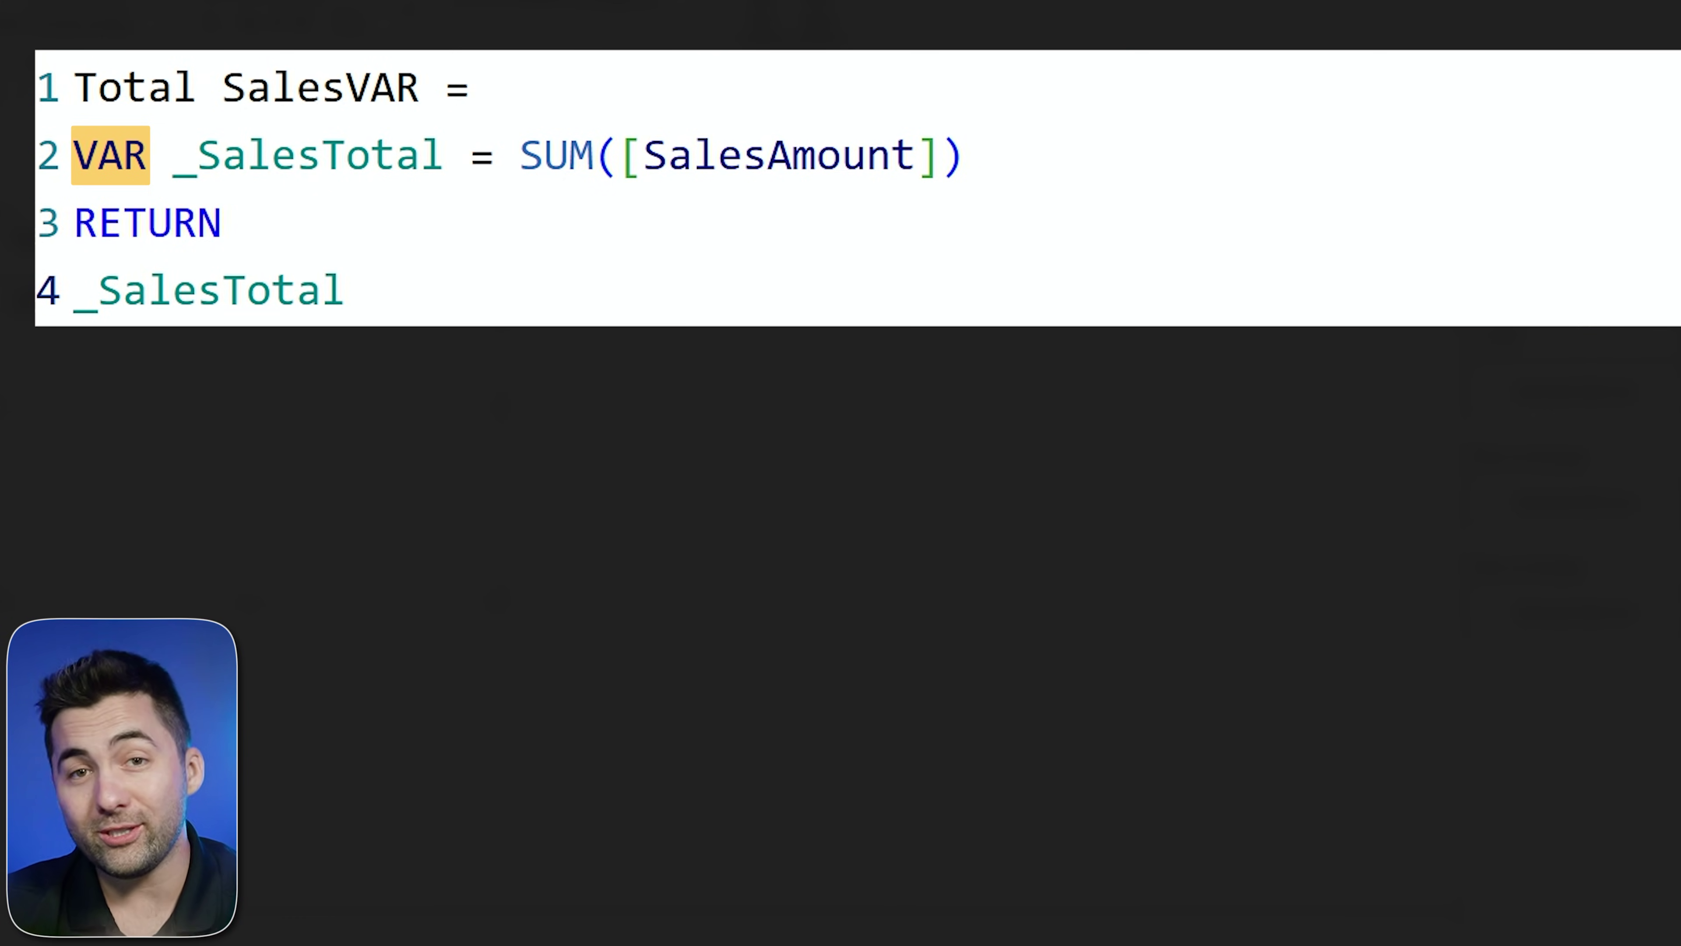
pyautogui.click(163, 161)
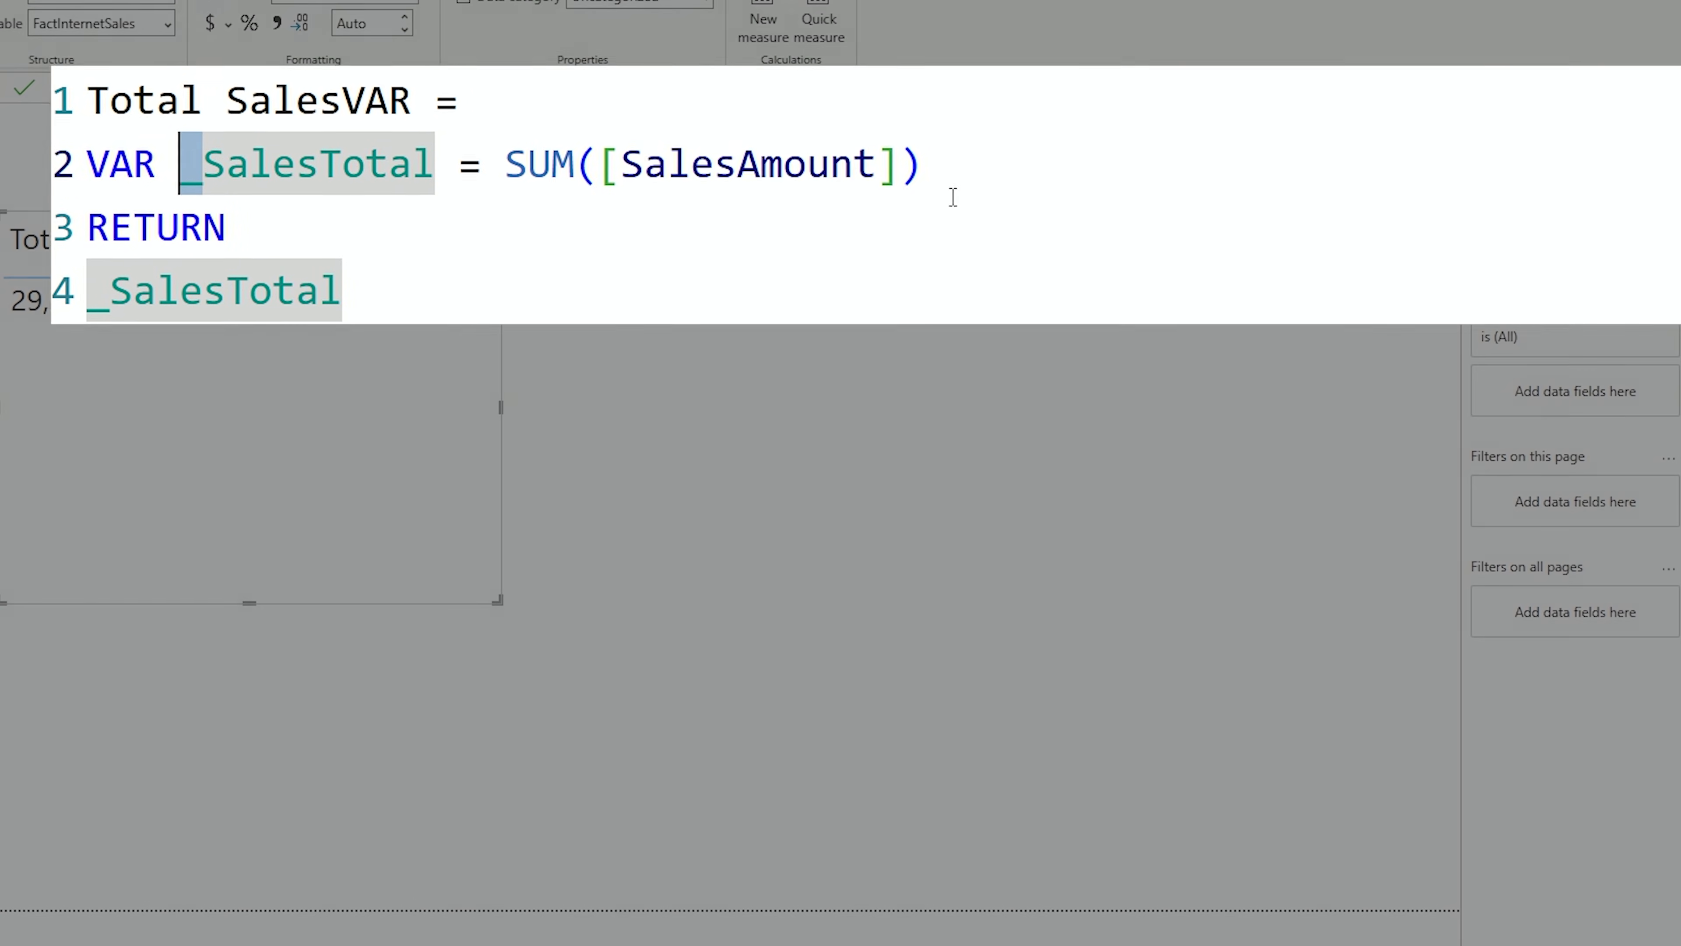
pyautogui.click(940, 199)
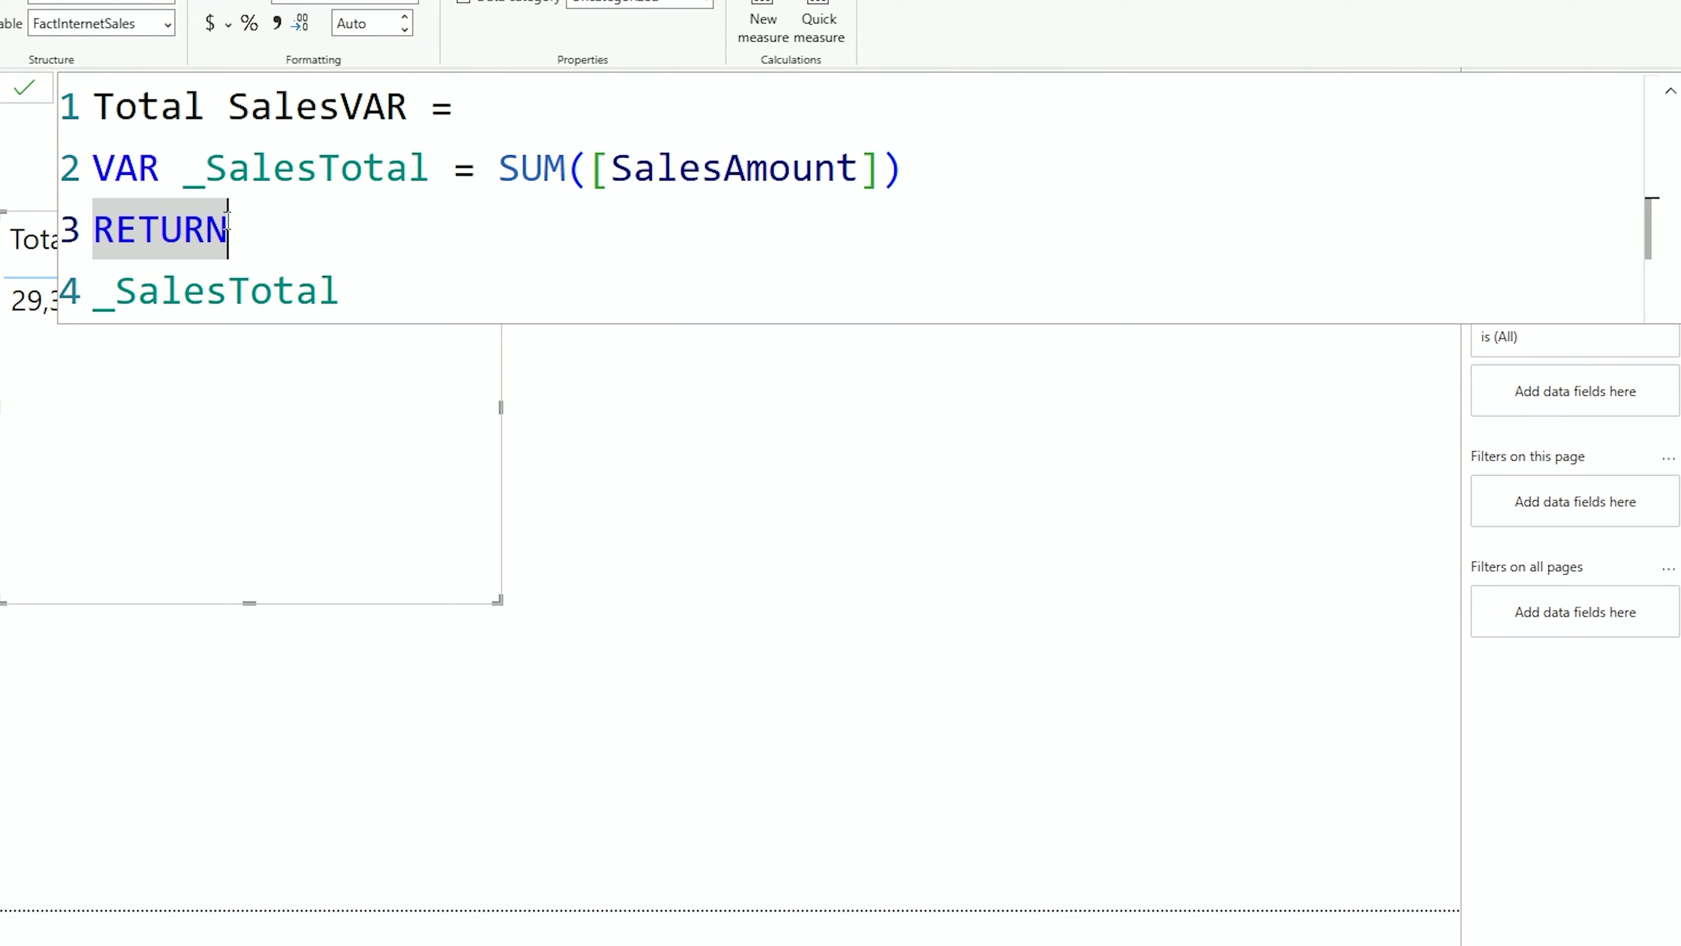
# - Delete the RETURN line from the Total SalesVAR formula and commit the change
pyautogui.press('BackSpace')
pyautogui.press('BackSpace')
pyautogui.press('BackSpace')
pyautogui.press('BackSpace')
pyautogui.press('BackSpace')
pyautogui.press('BackSpace')
pyautogui.press('BackSpace')
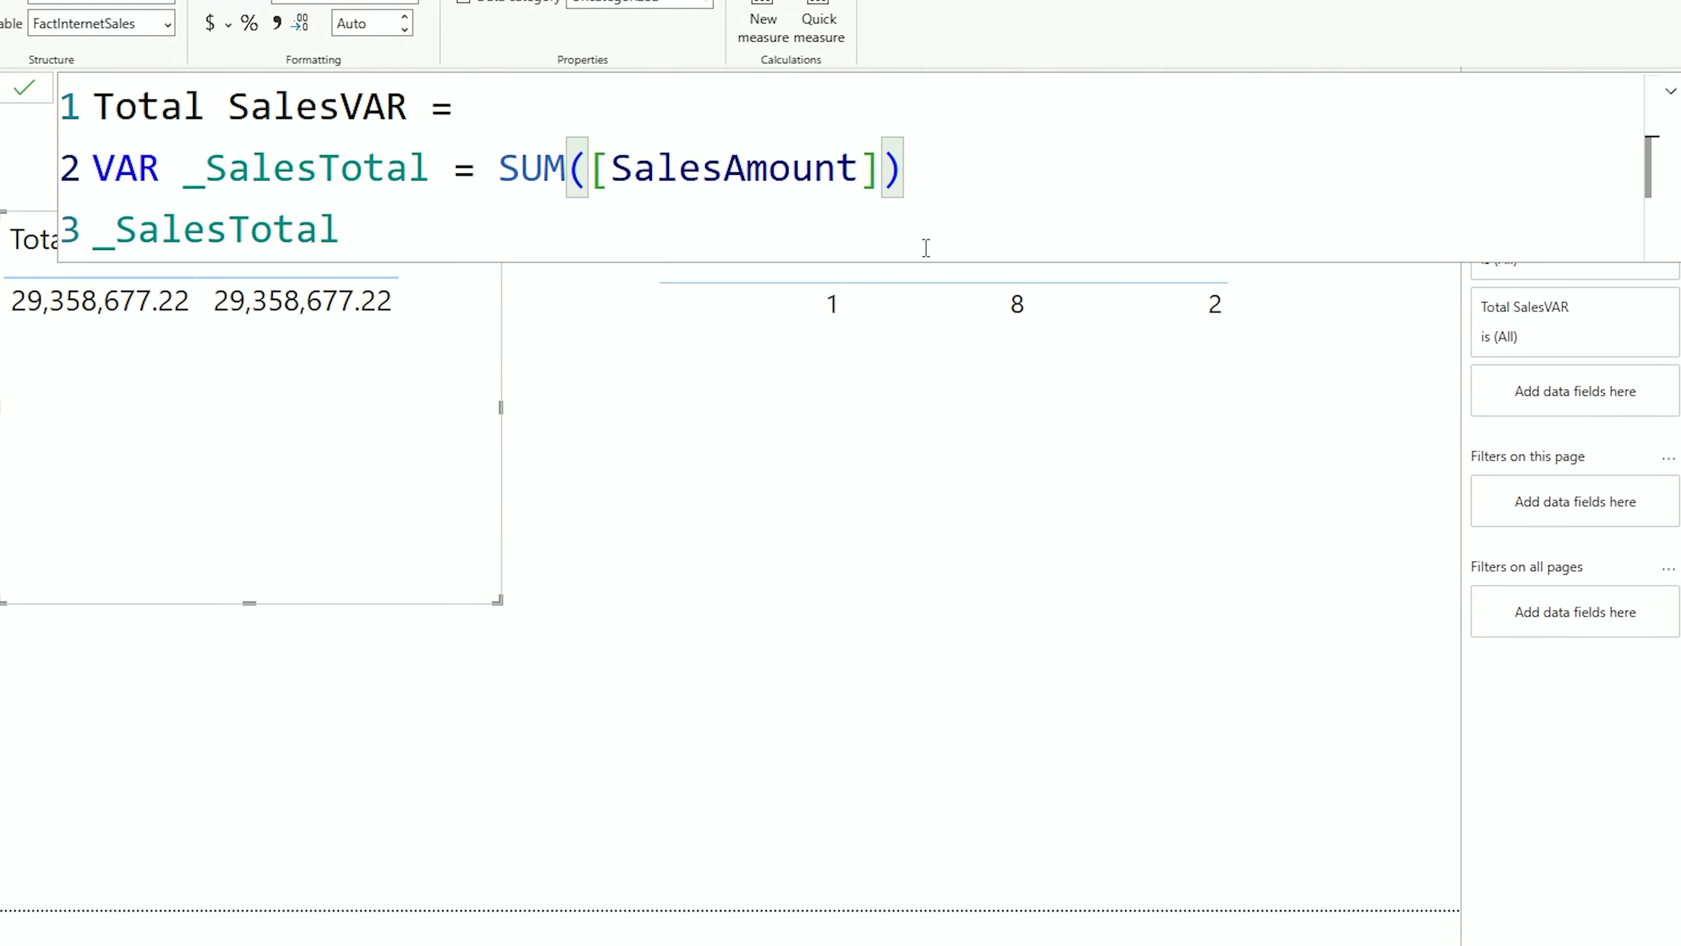
pyautogui.press('Return')
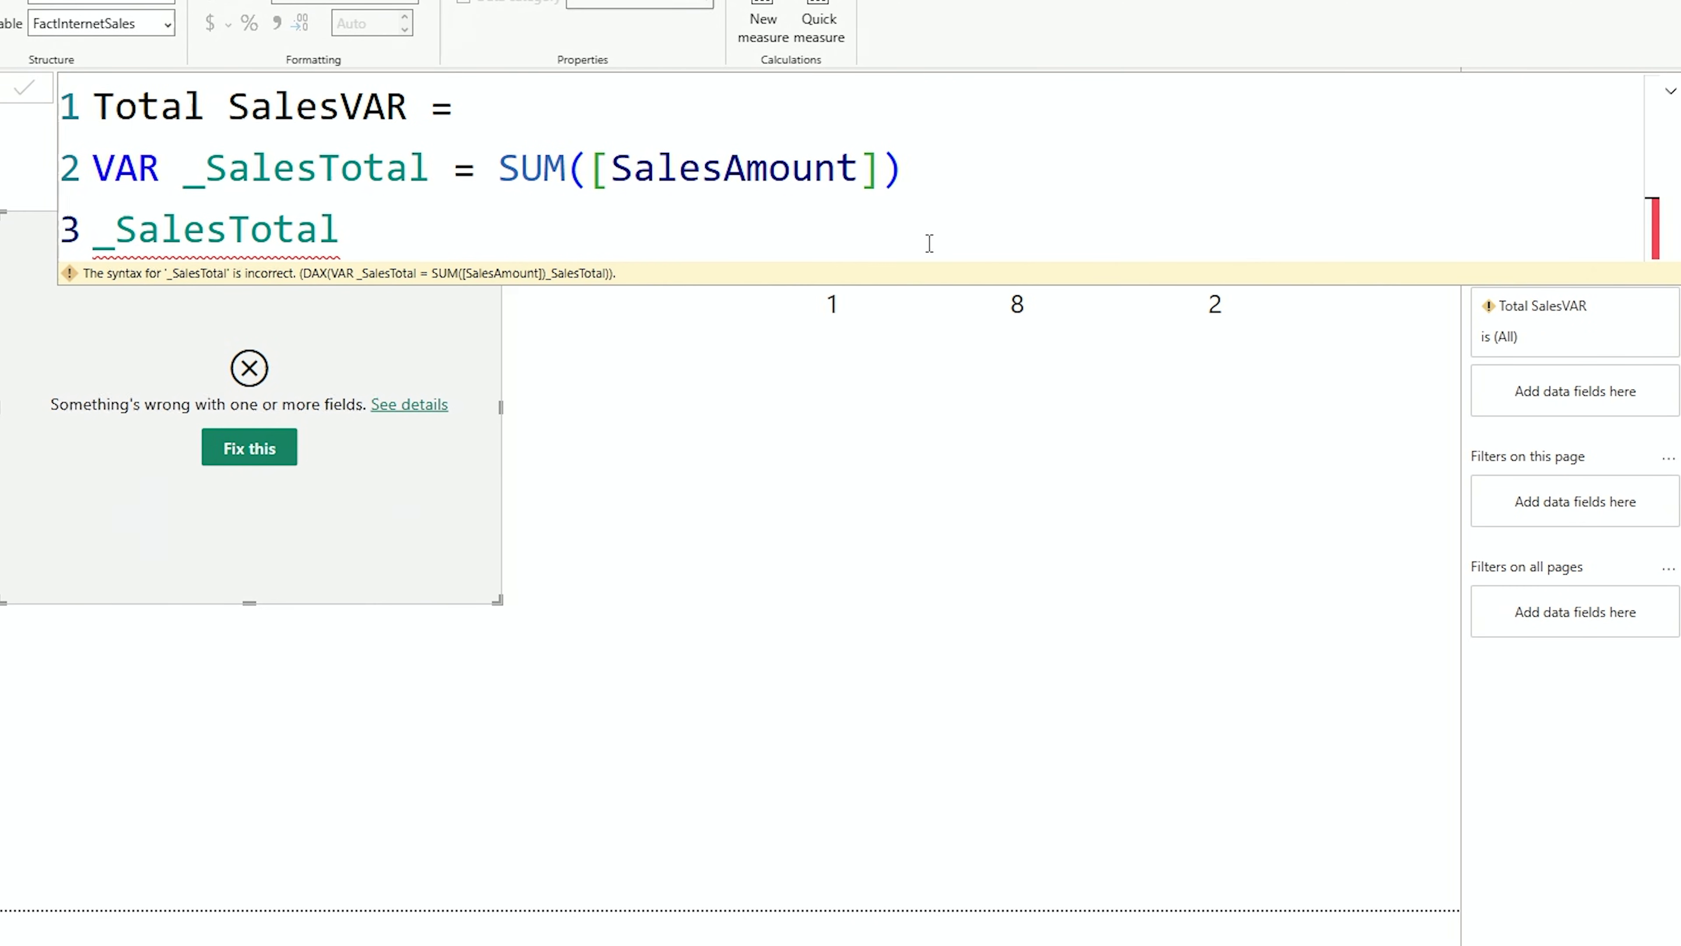
# - Put RETURN back on its own line between the variable definition and the final _SalesTotal in Total SalesVAR
pyautogui.click(932, 167)
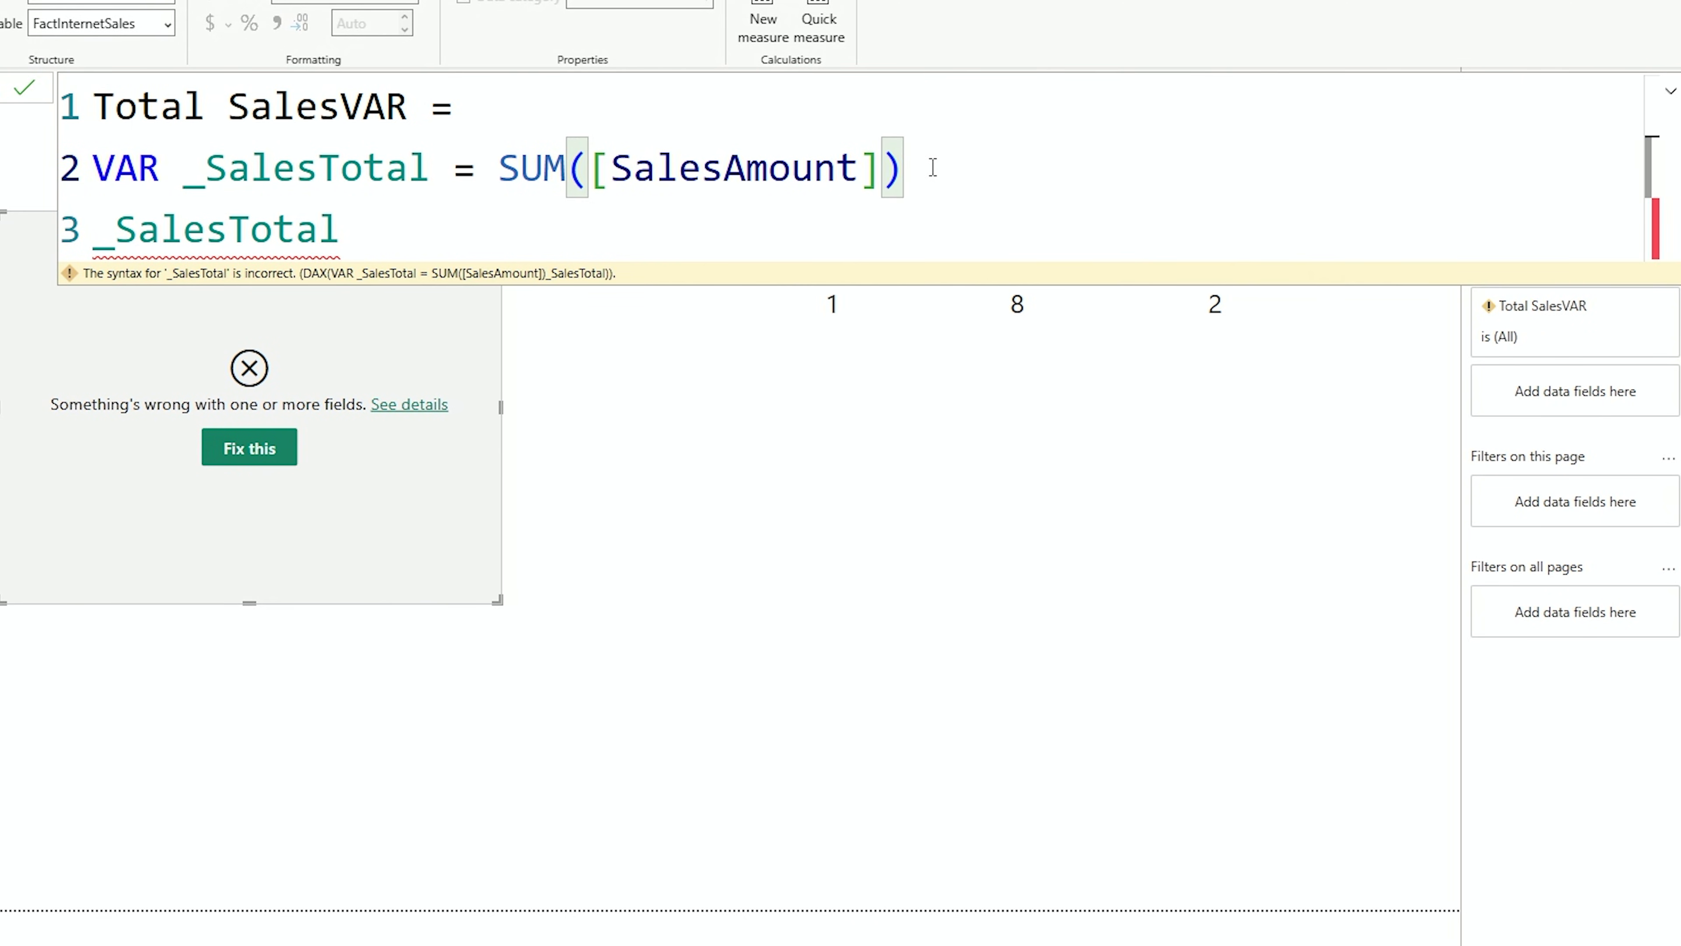
pyautogui.hotkey('shift', 'Return')
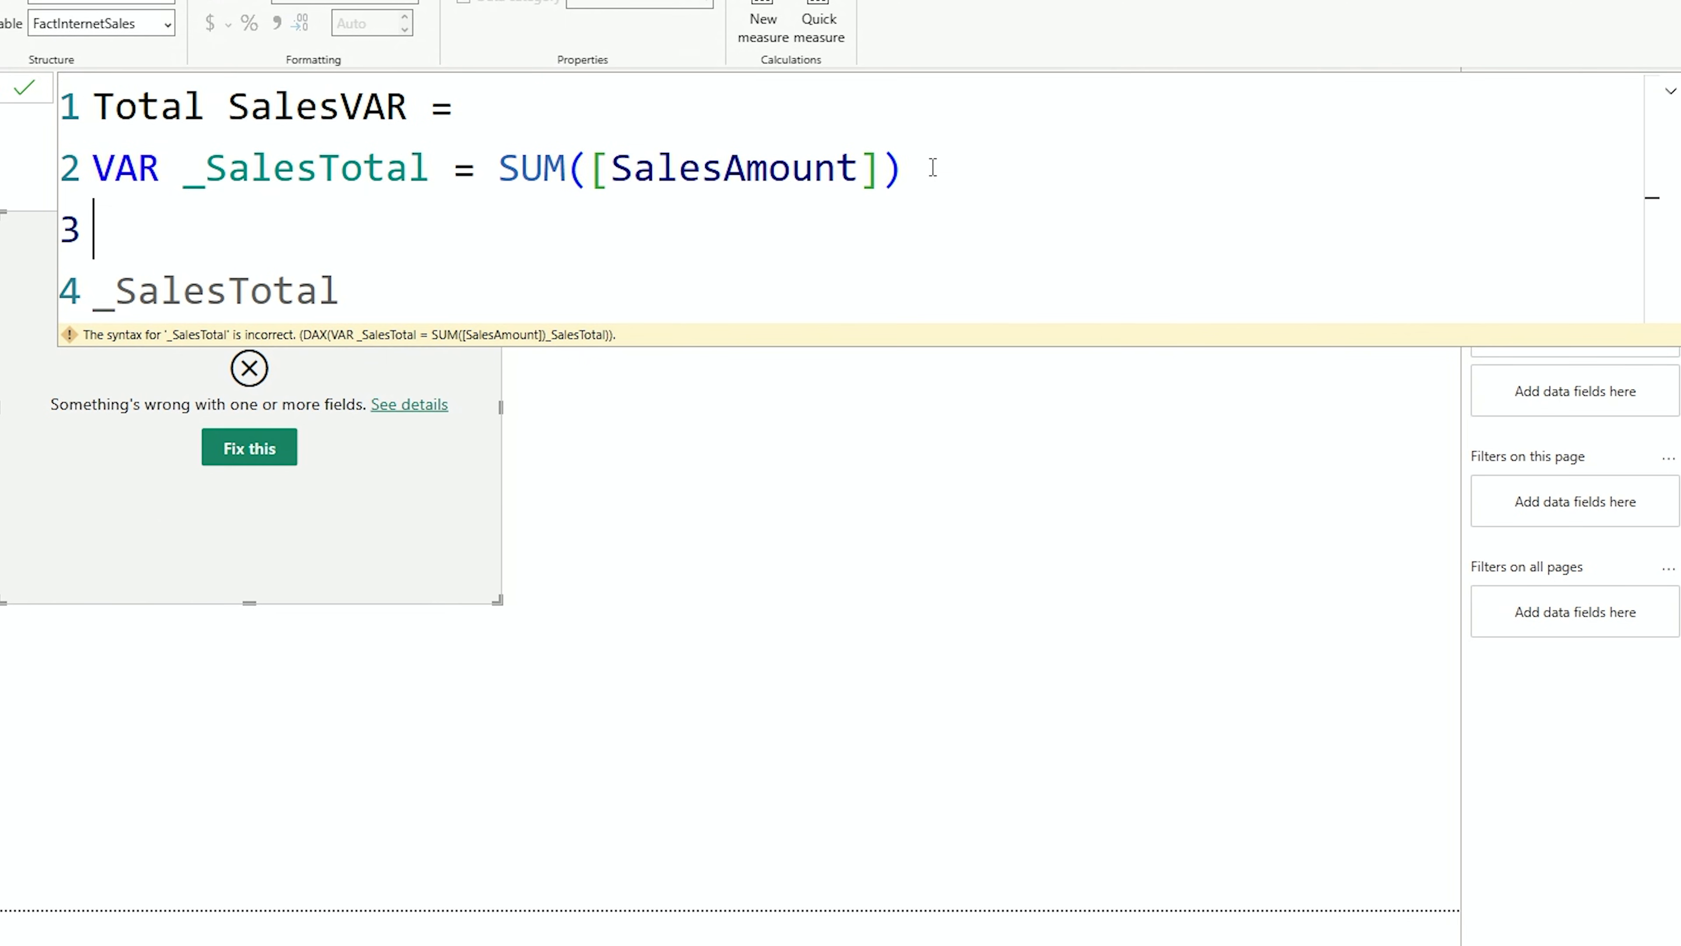
pyautogui.write('RETURN')
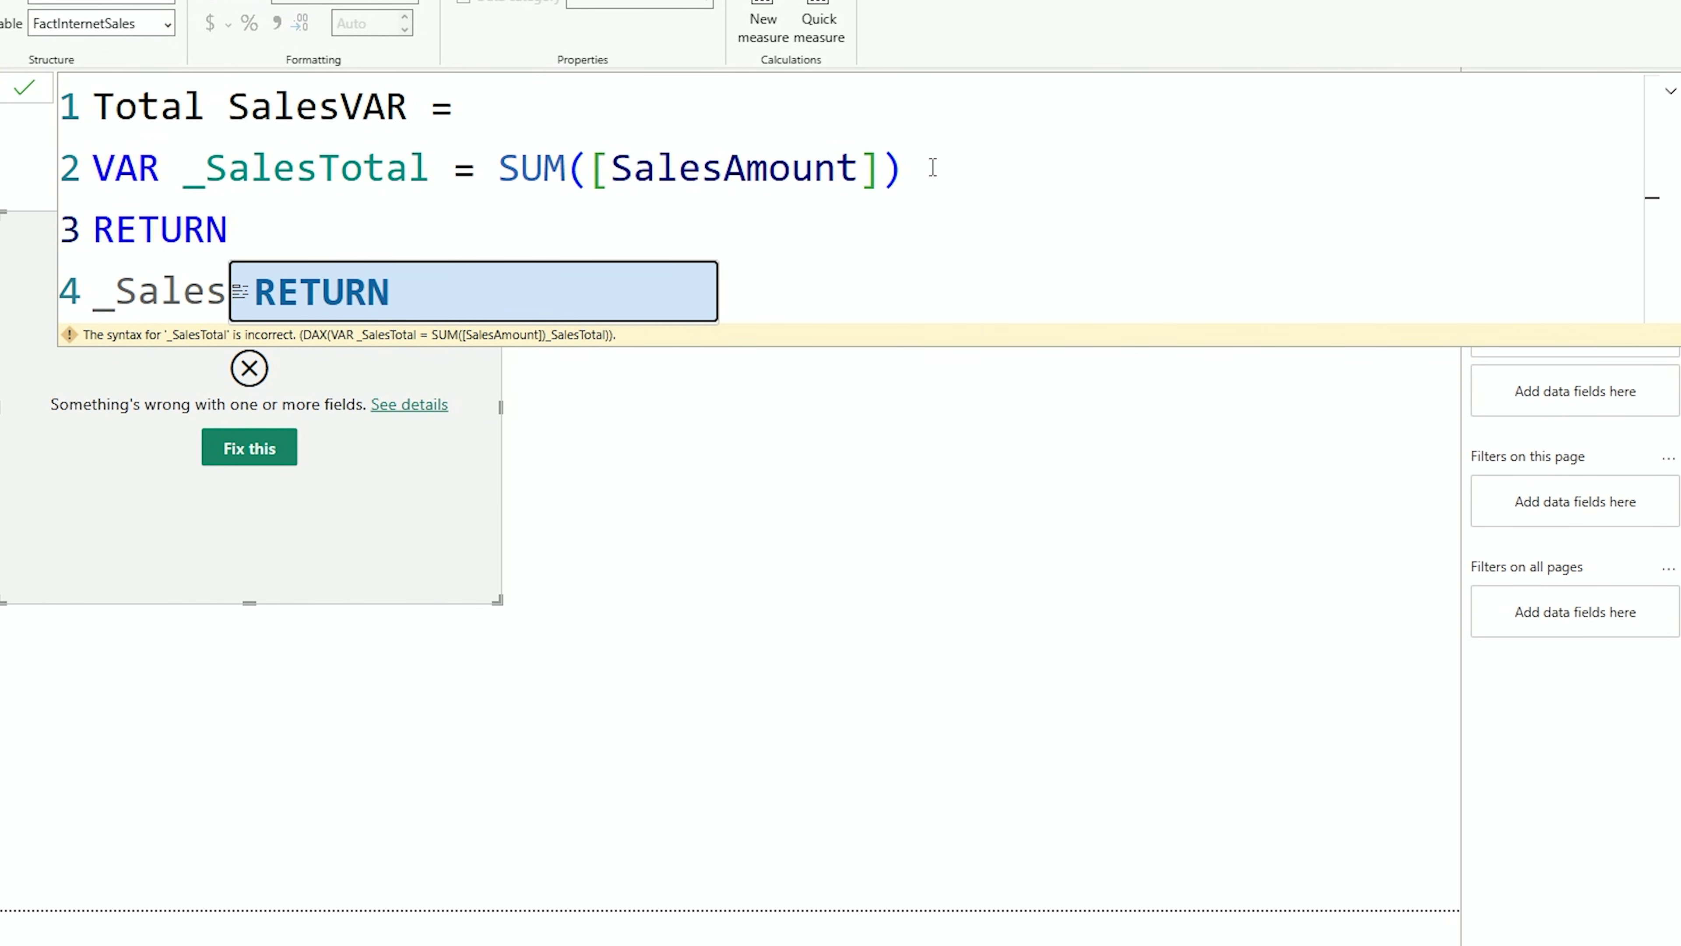
pyautogui.press('Escape')
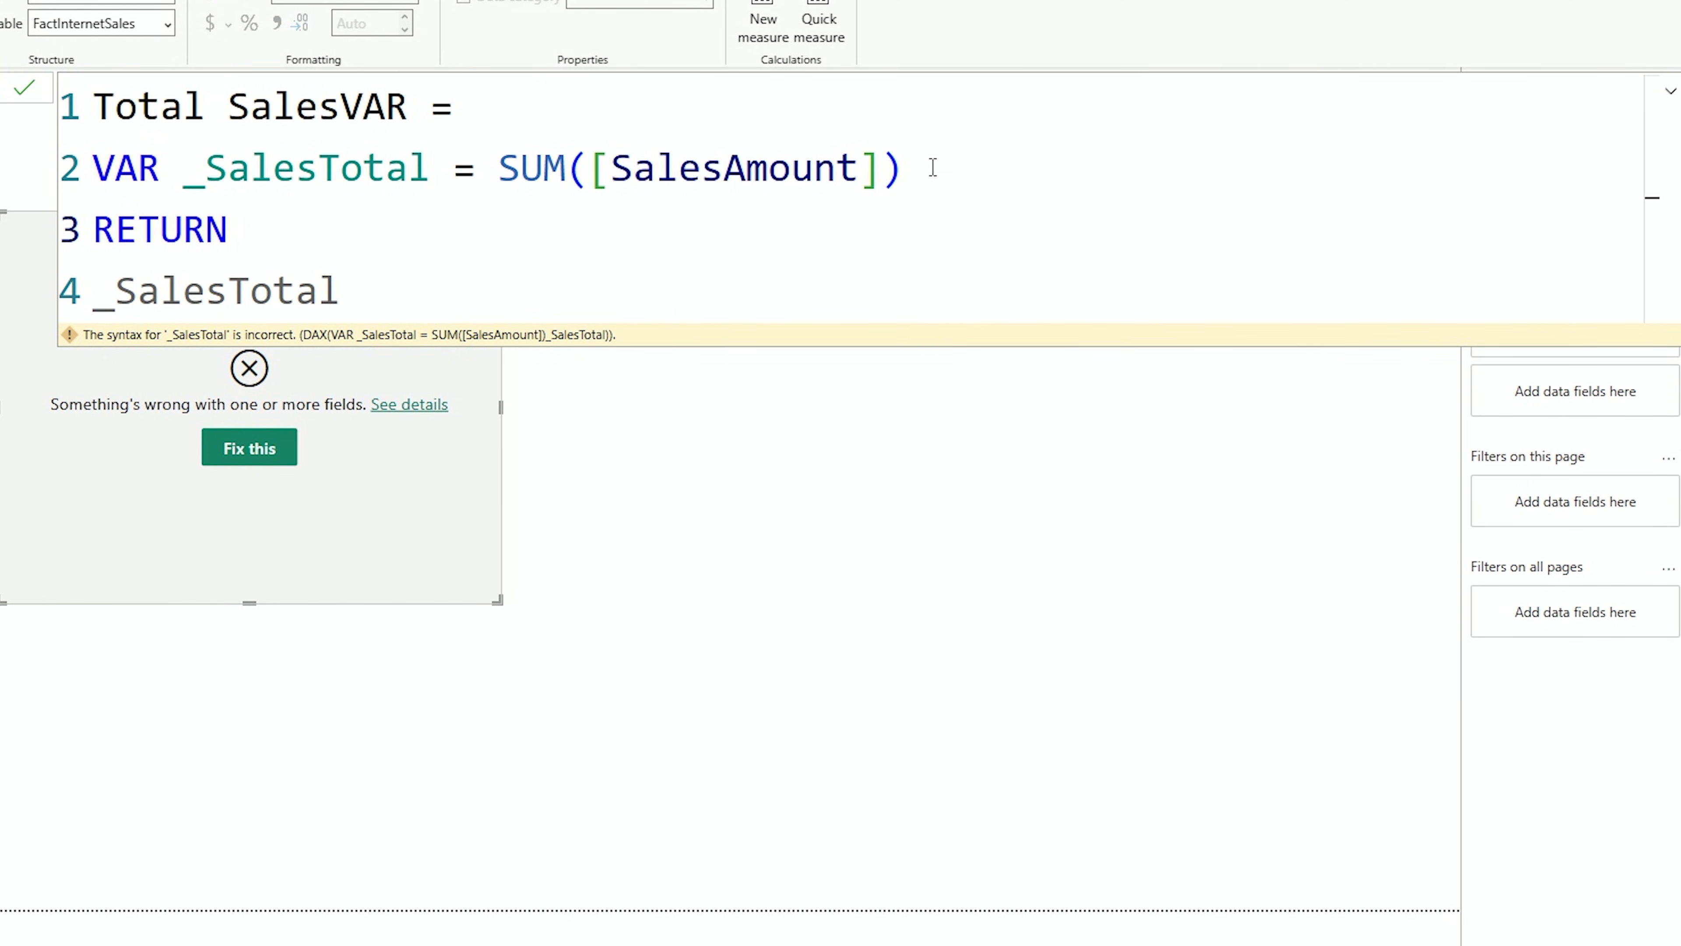
pyautogui.click(465, 295)
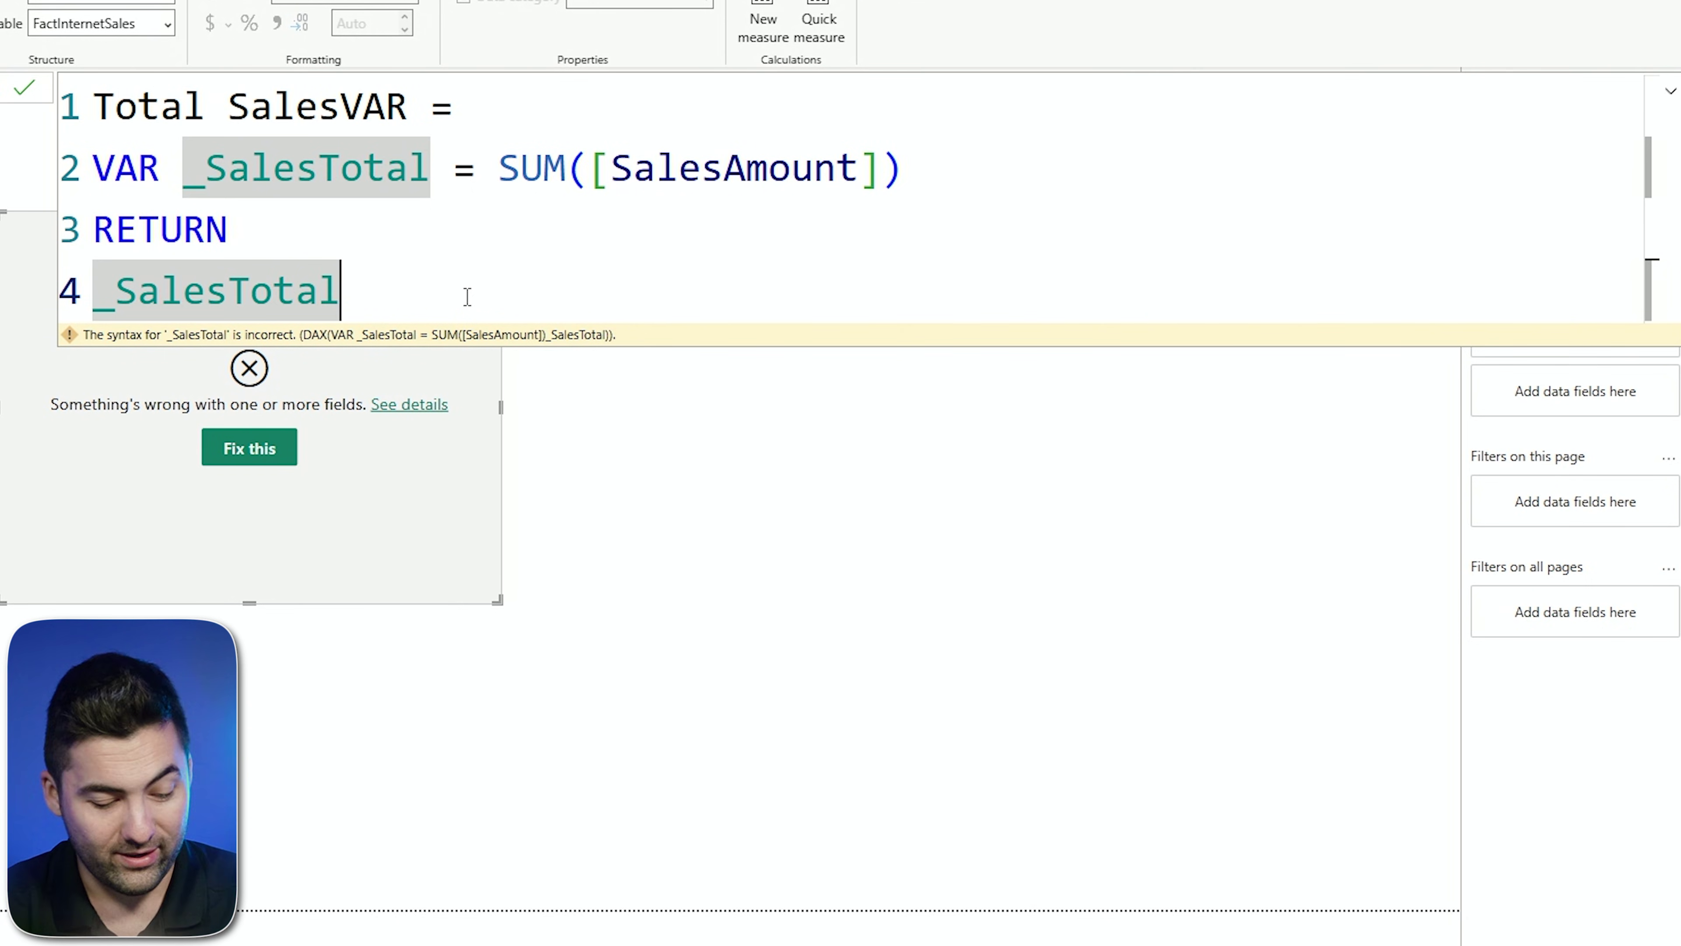
pyautogui.write('*')
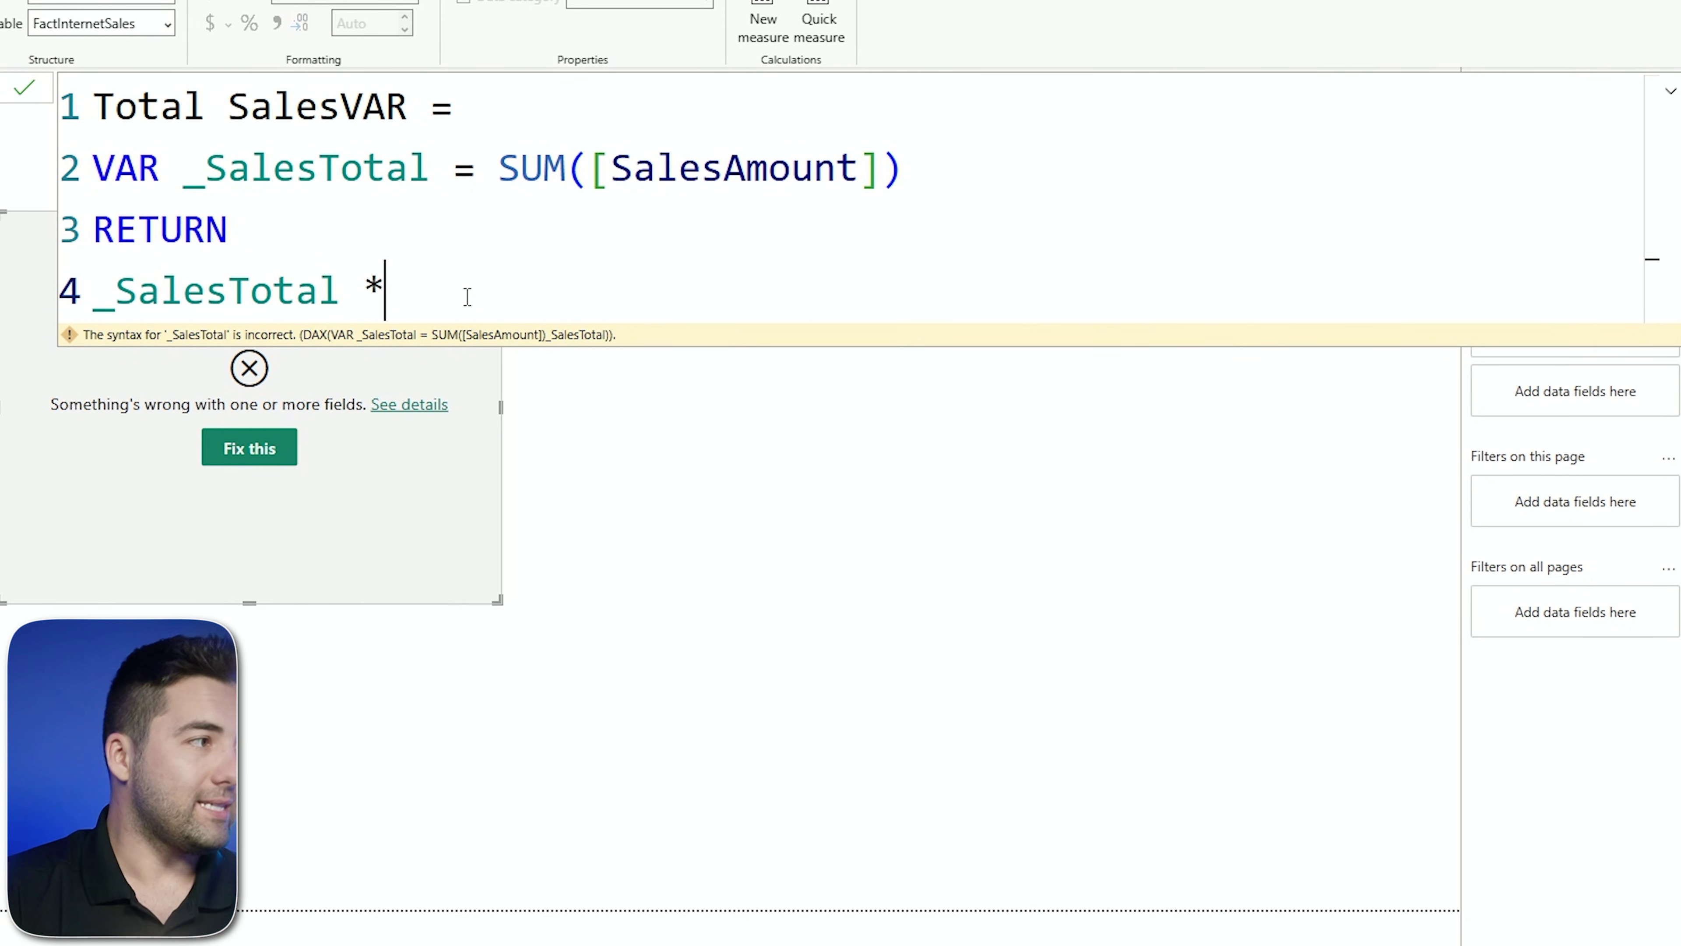
pyautogui.write(' [')
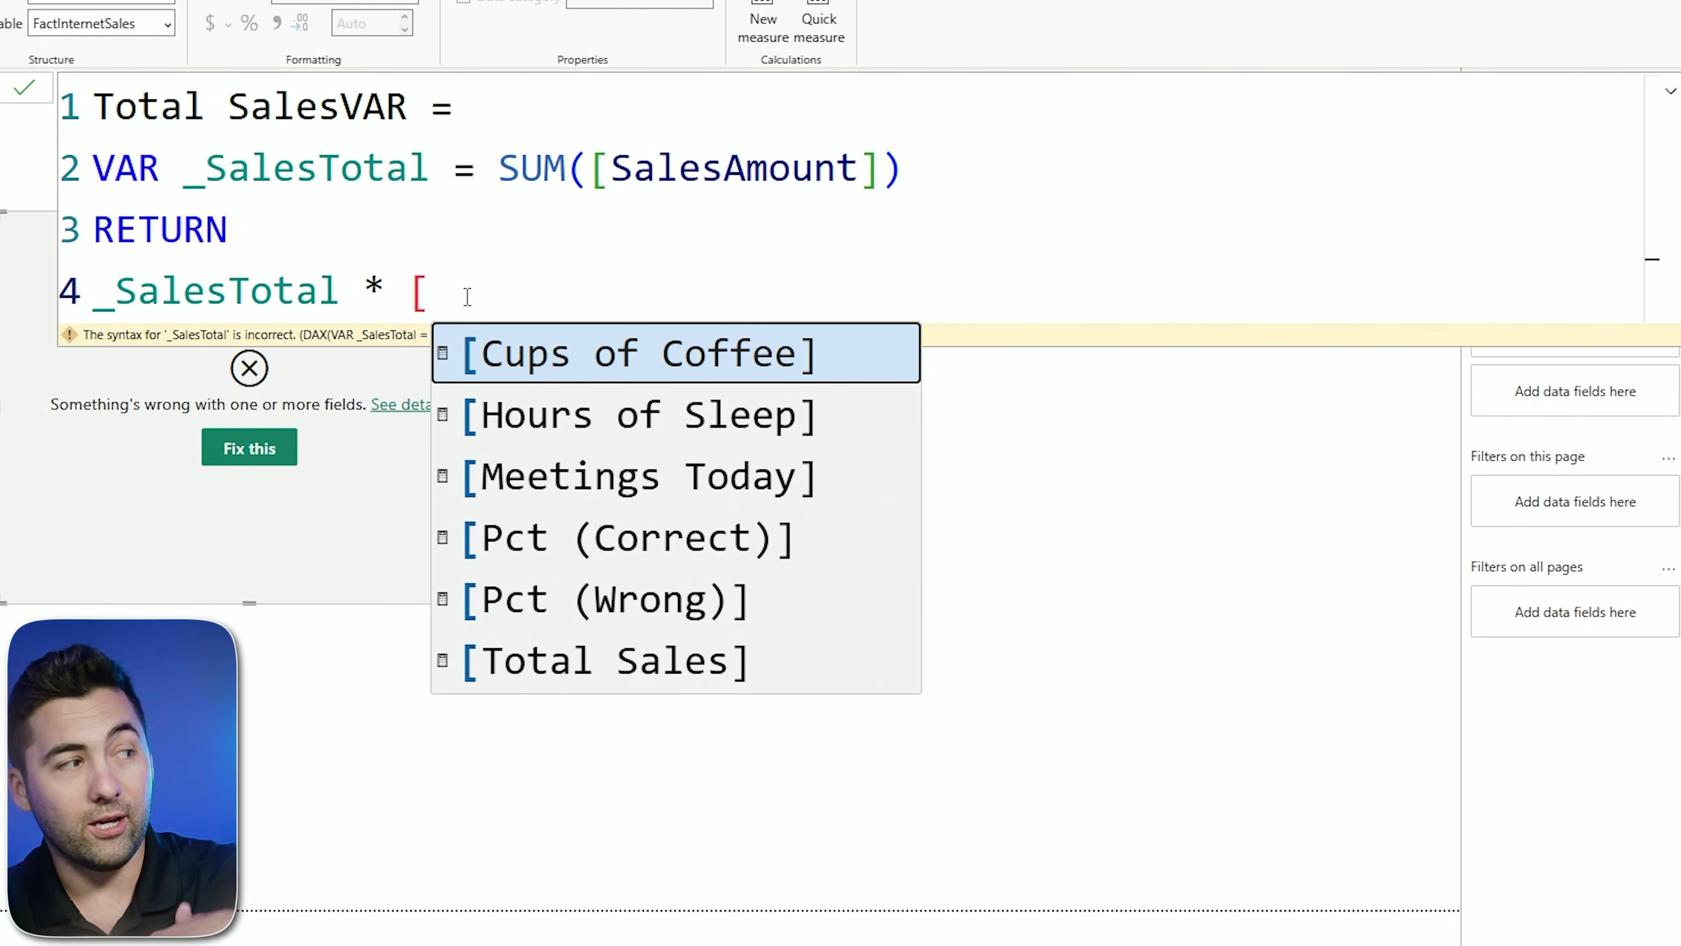
pyautogui.press('BackSpace')
pyautogui.press('BackSpace')
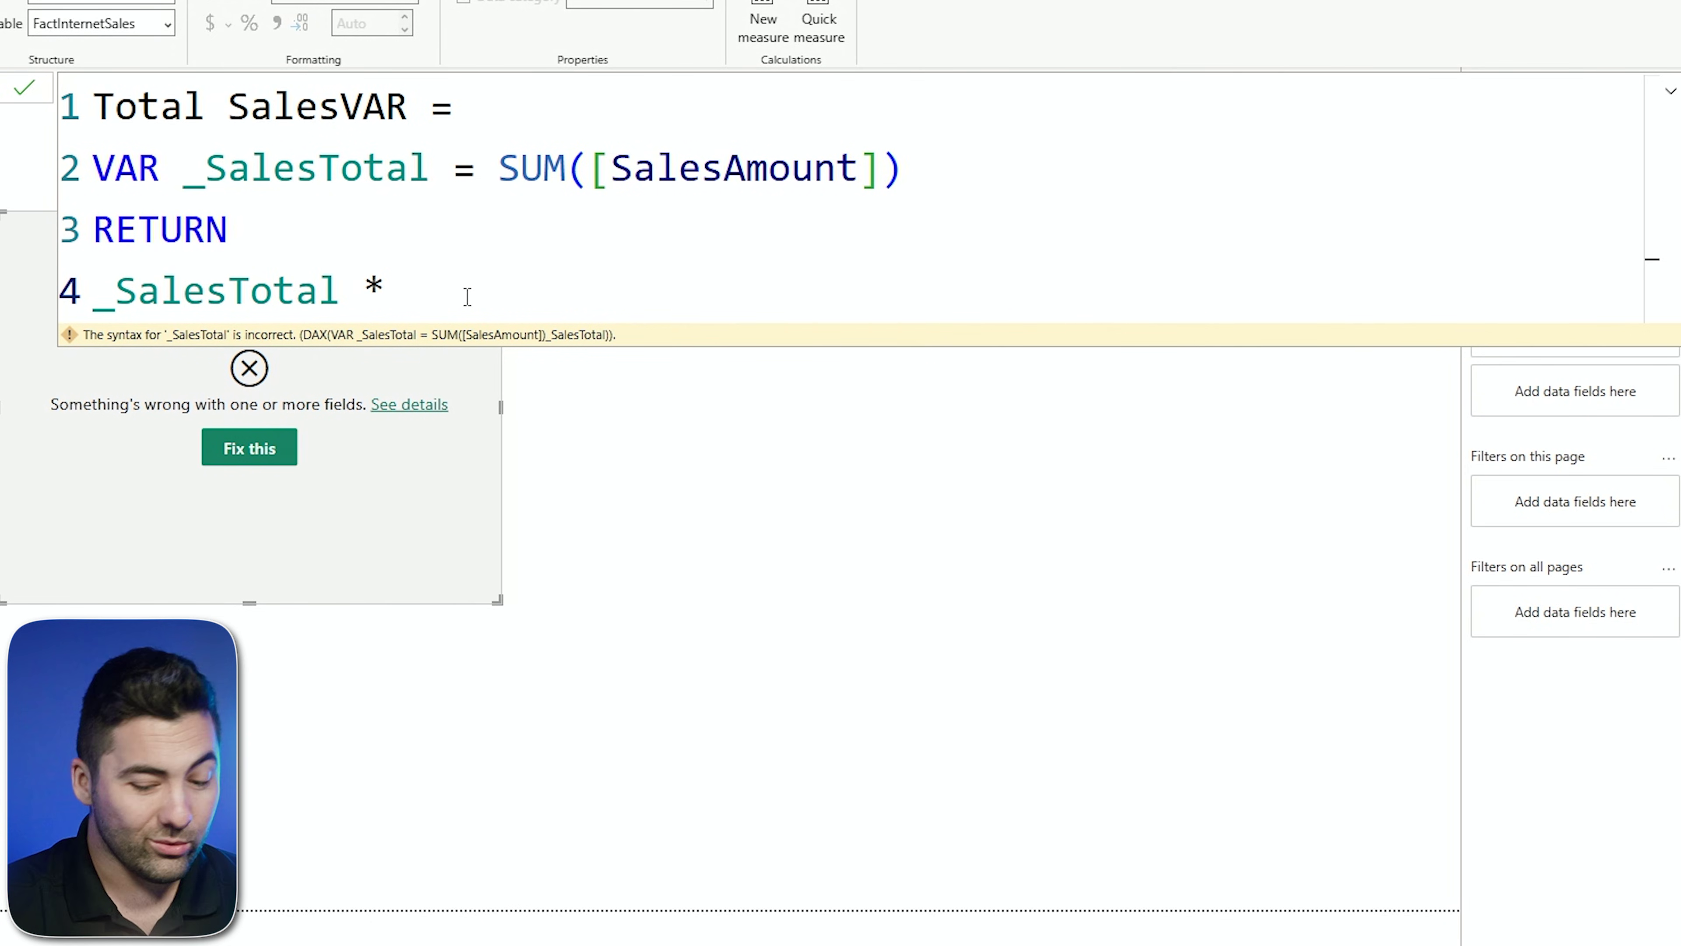
pyautogui.press('BackSpace')
pyautogui.press('BackSpace')
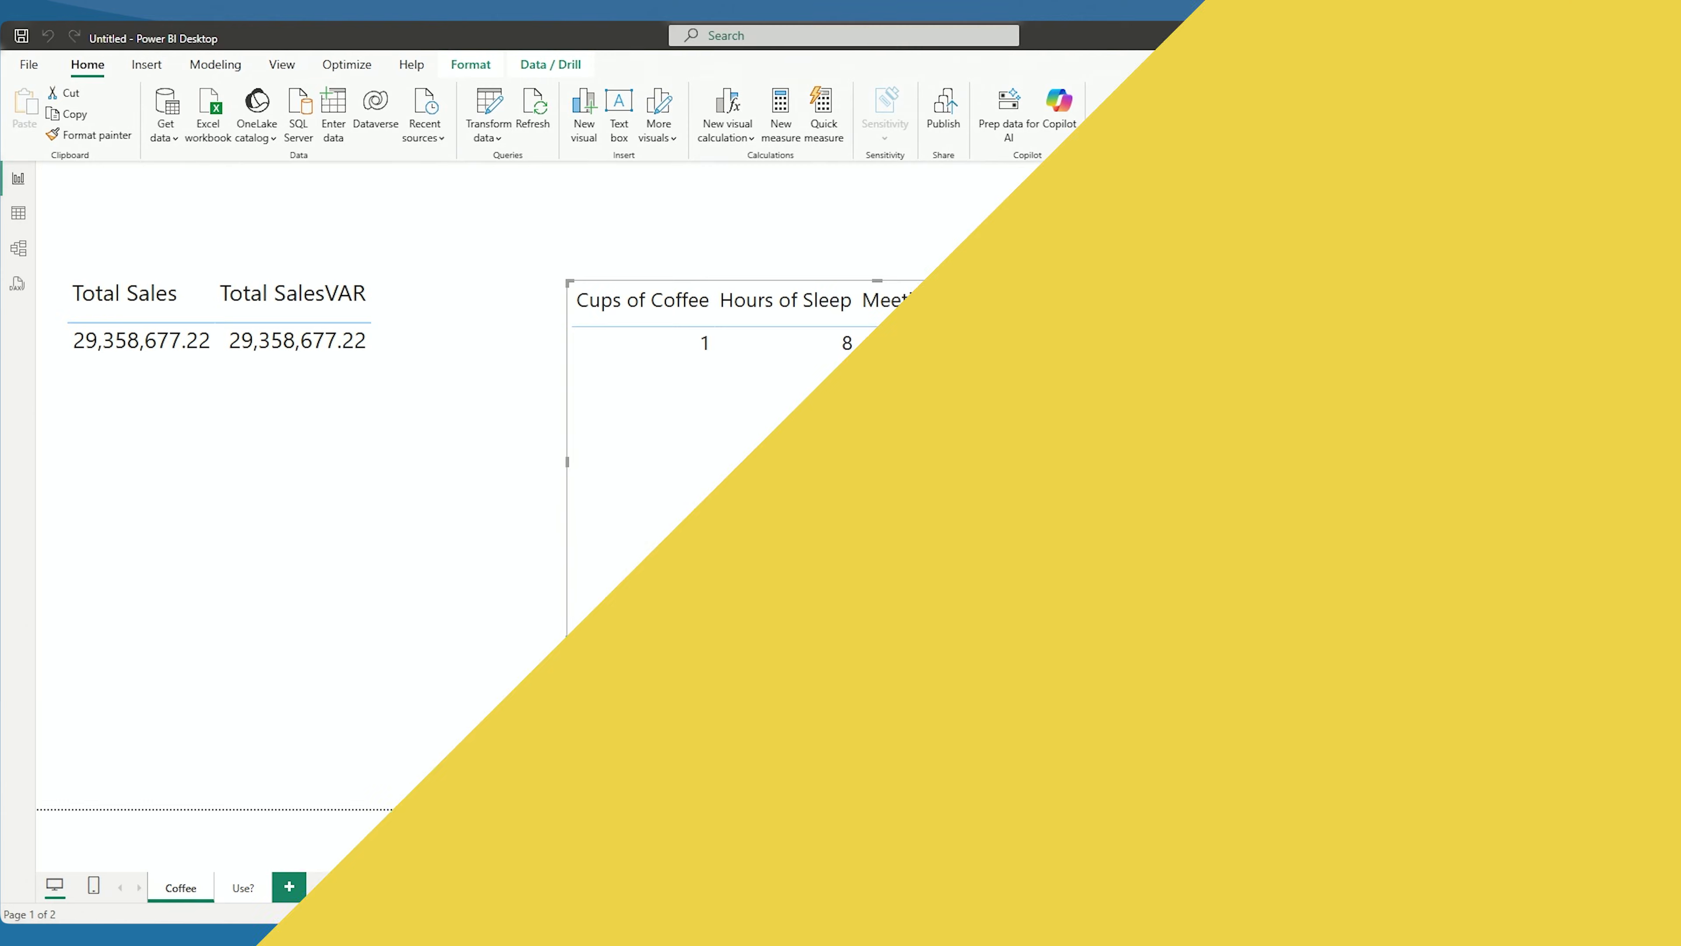
# - Create a new measure named Motivation in the FactInternetSales table and begin its expression on a second line
pyautogui.scroll(5, 1589, 583)
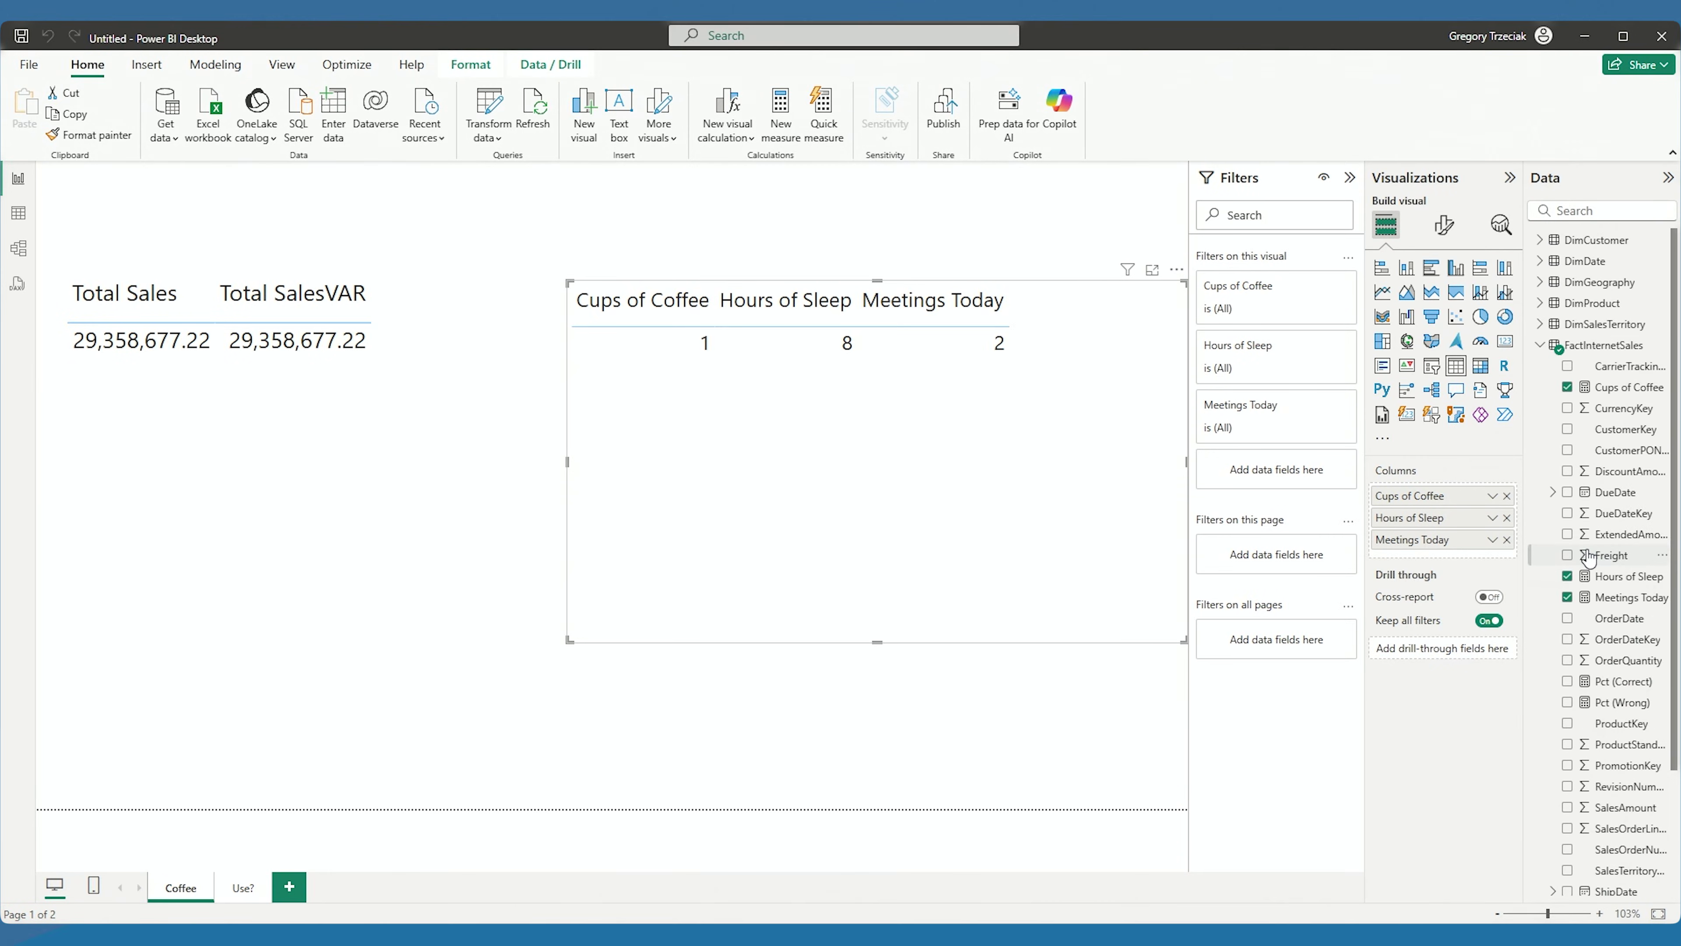
pyautogui.rightClick(1615, 348)
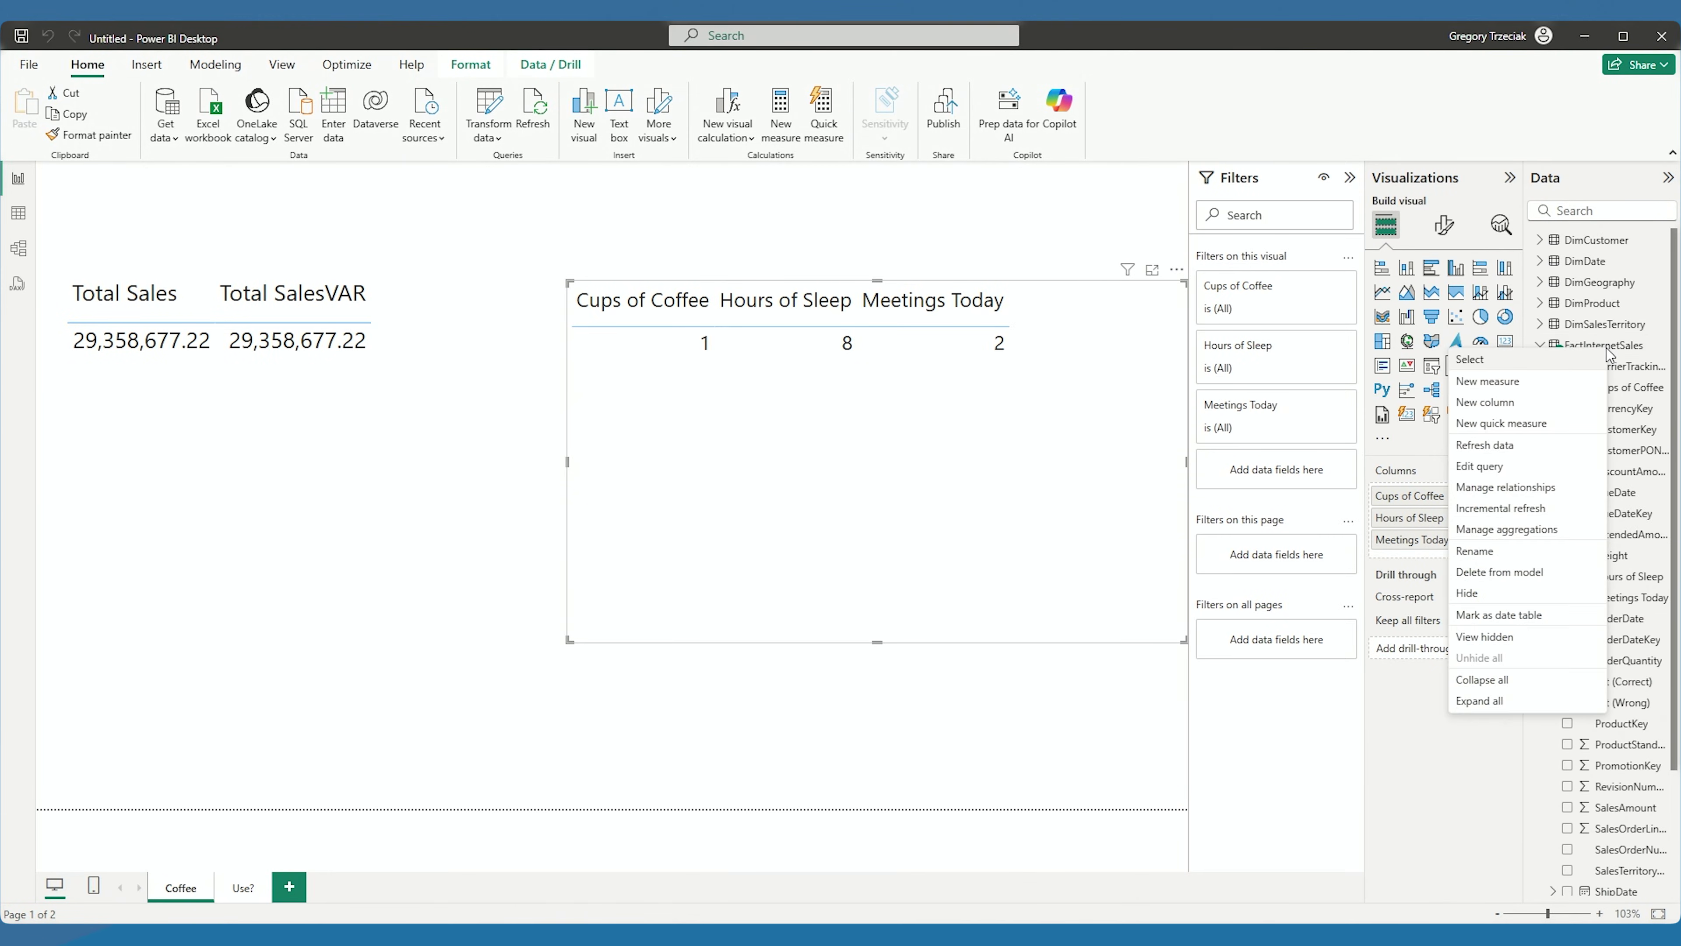
pyautogui.click(1527, 390)
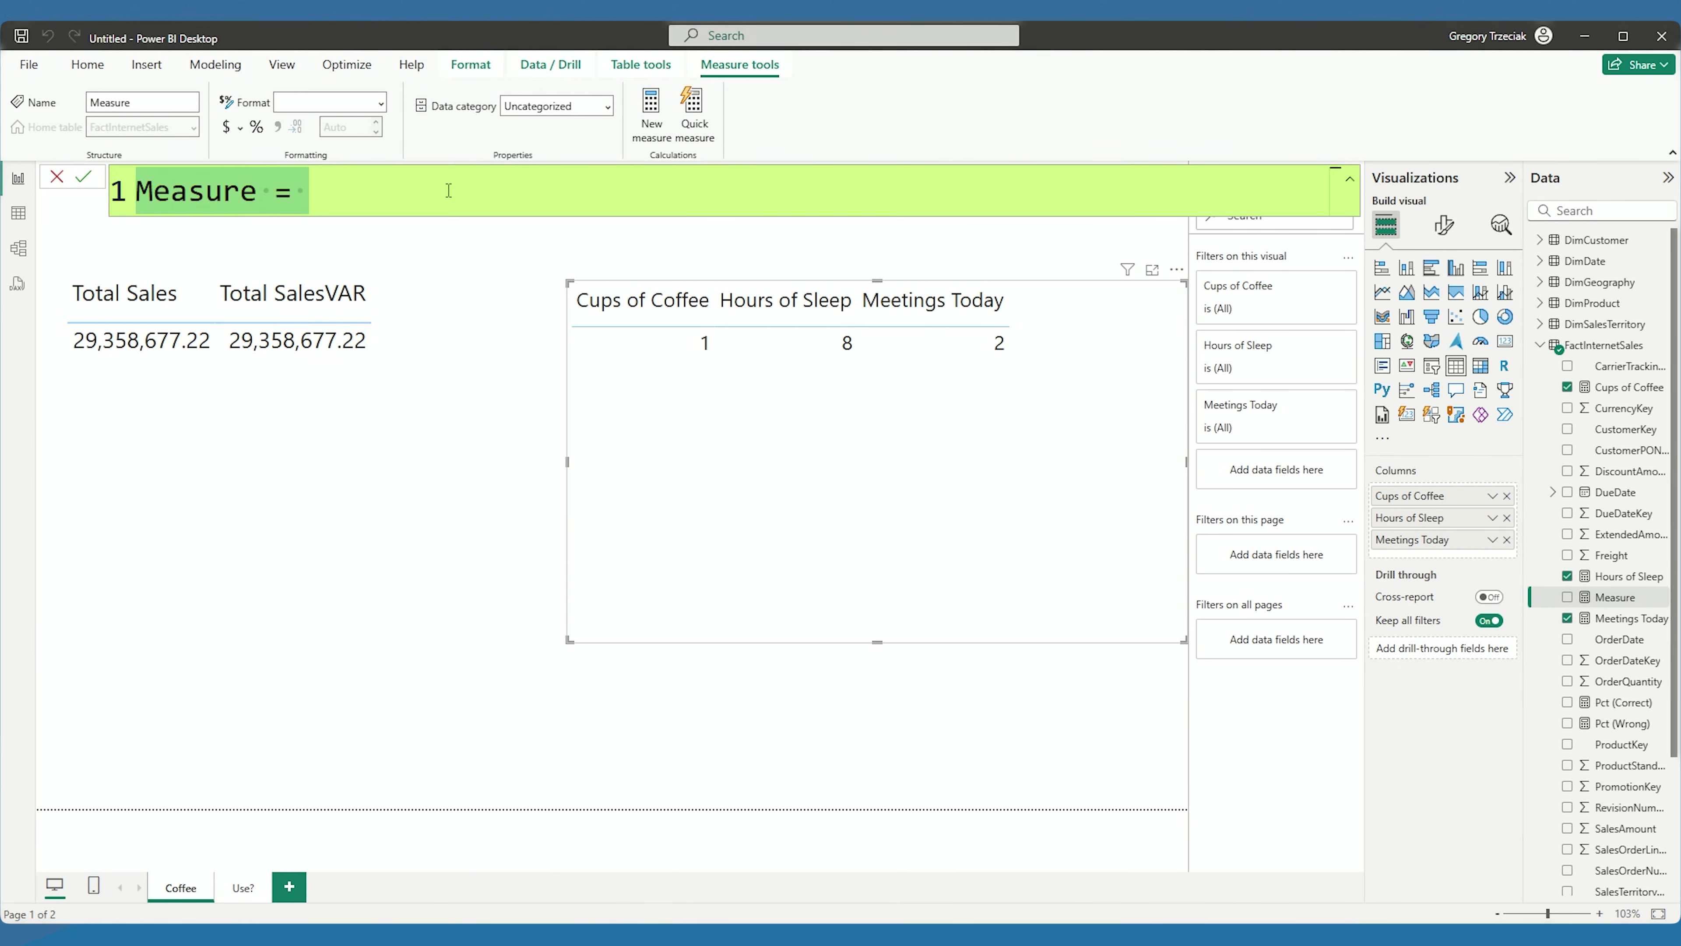
pyautogui.write('Mo')
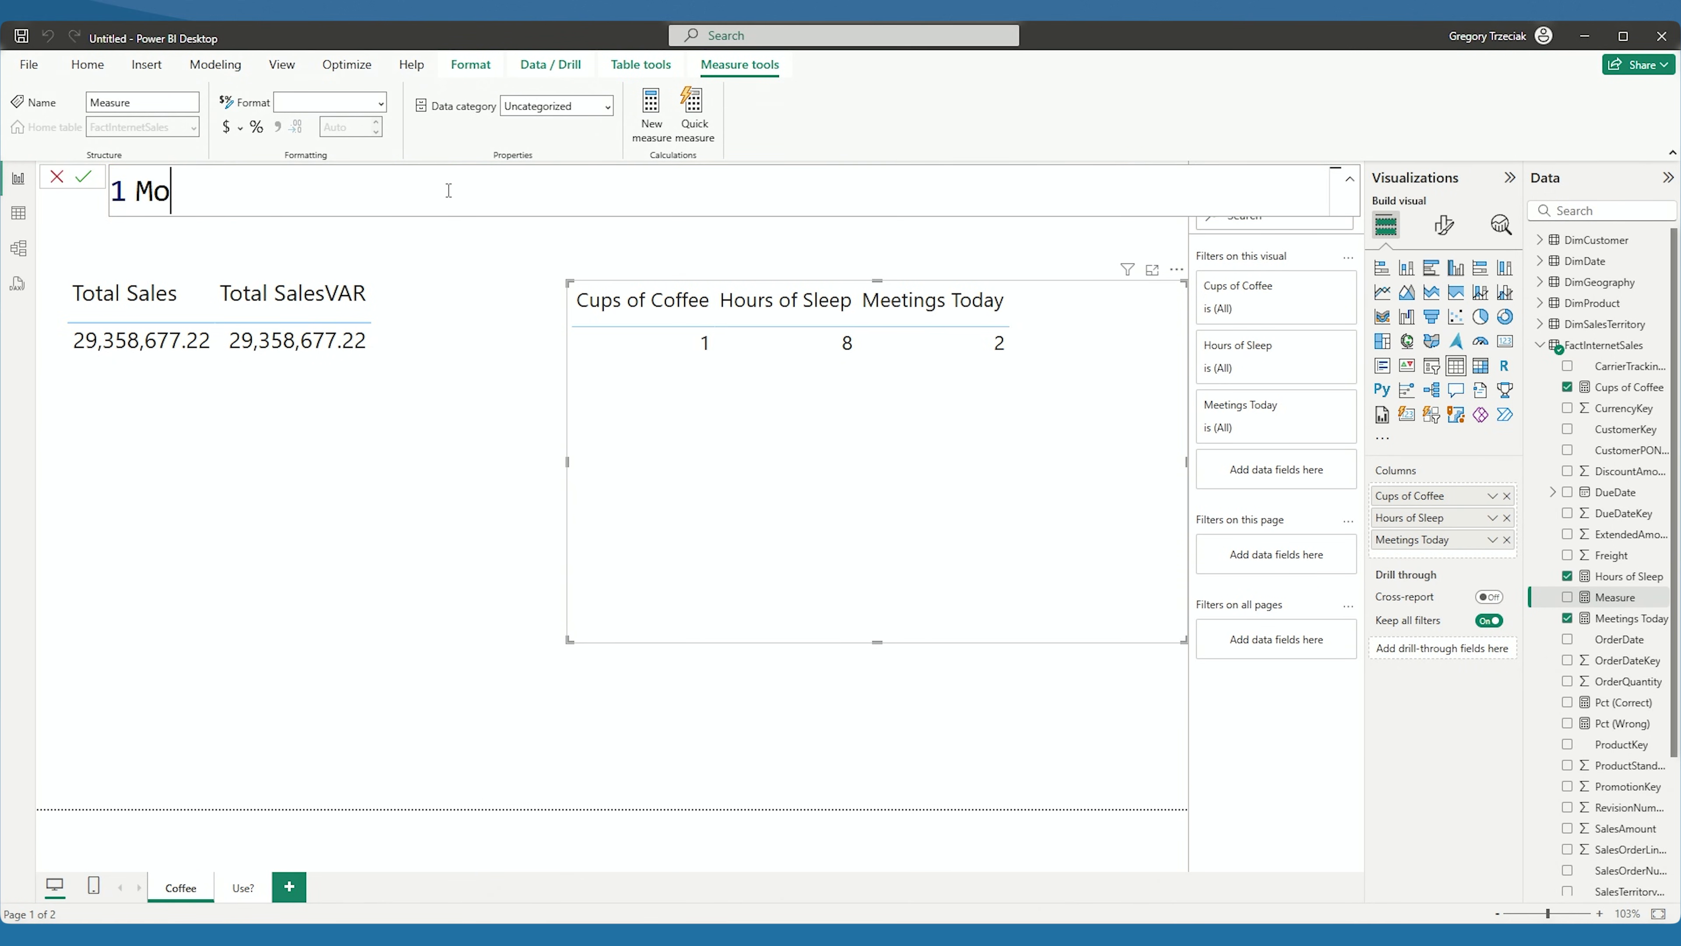
pyautogui.write('tivation')
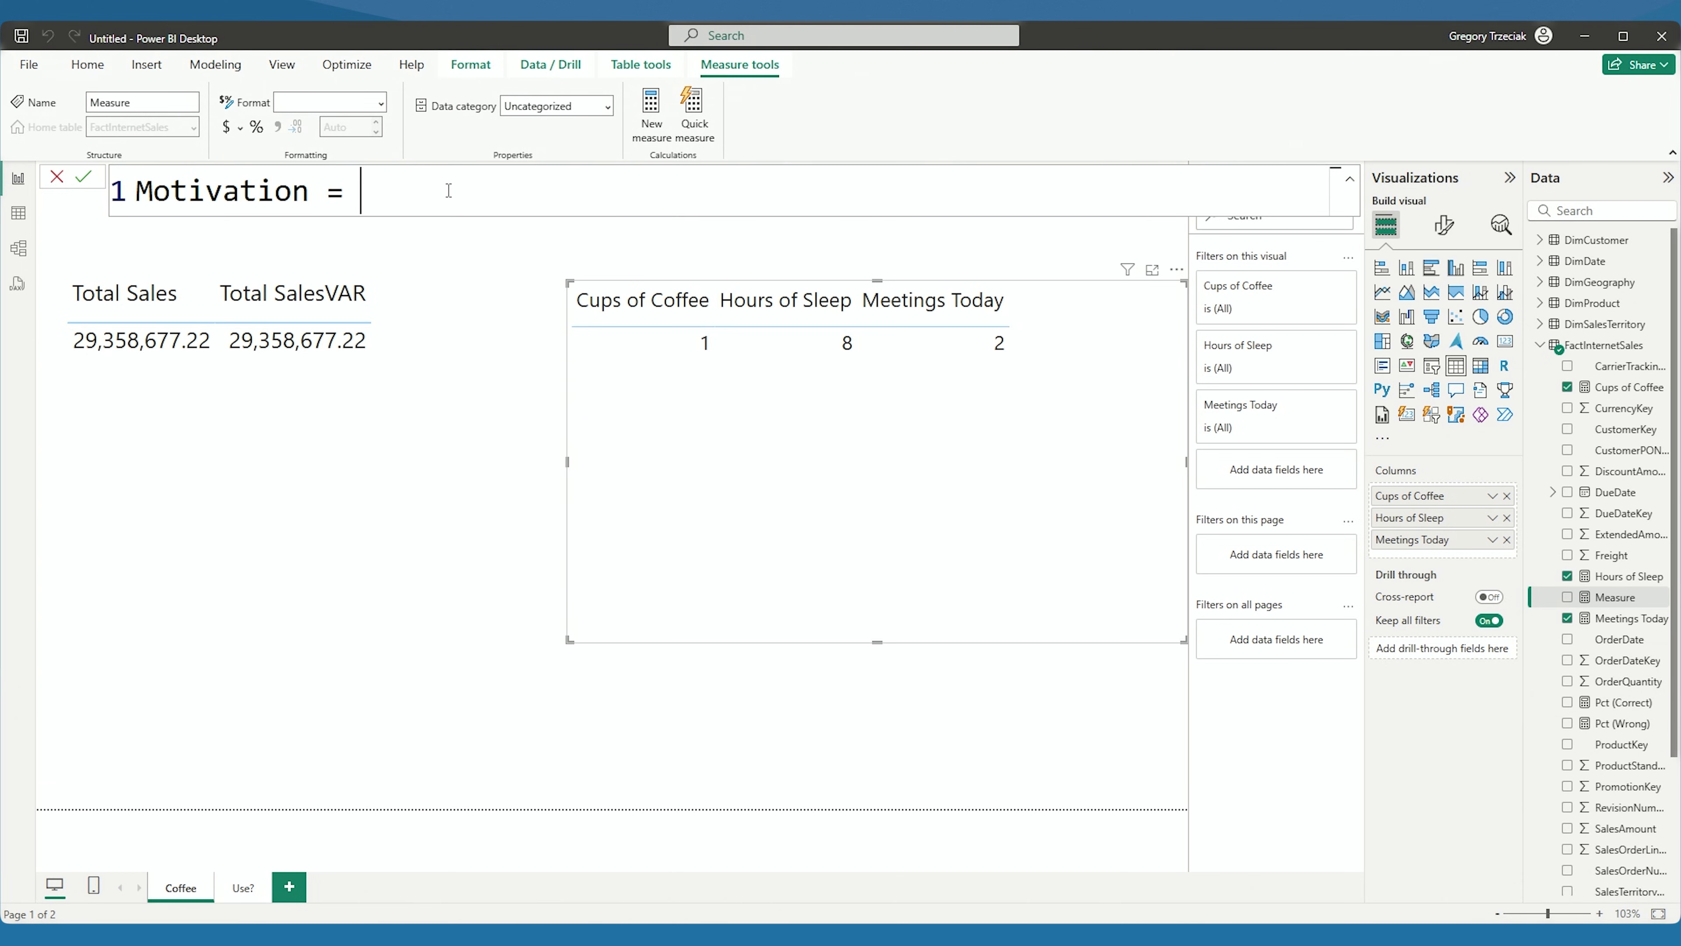
pyautogui.write(' =')
pyautogui.hotkey('shift', 'Return')
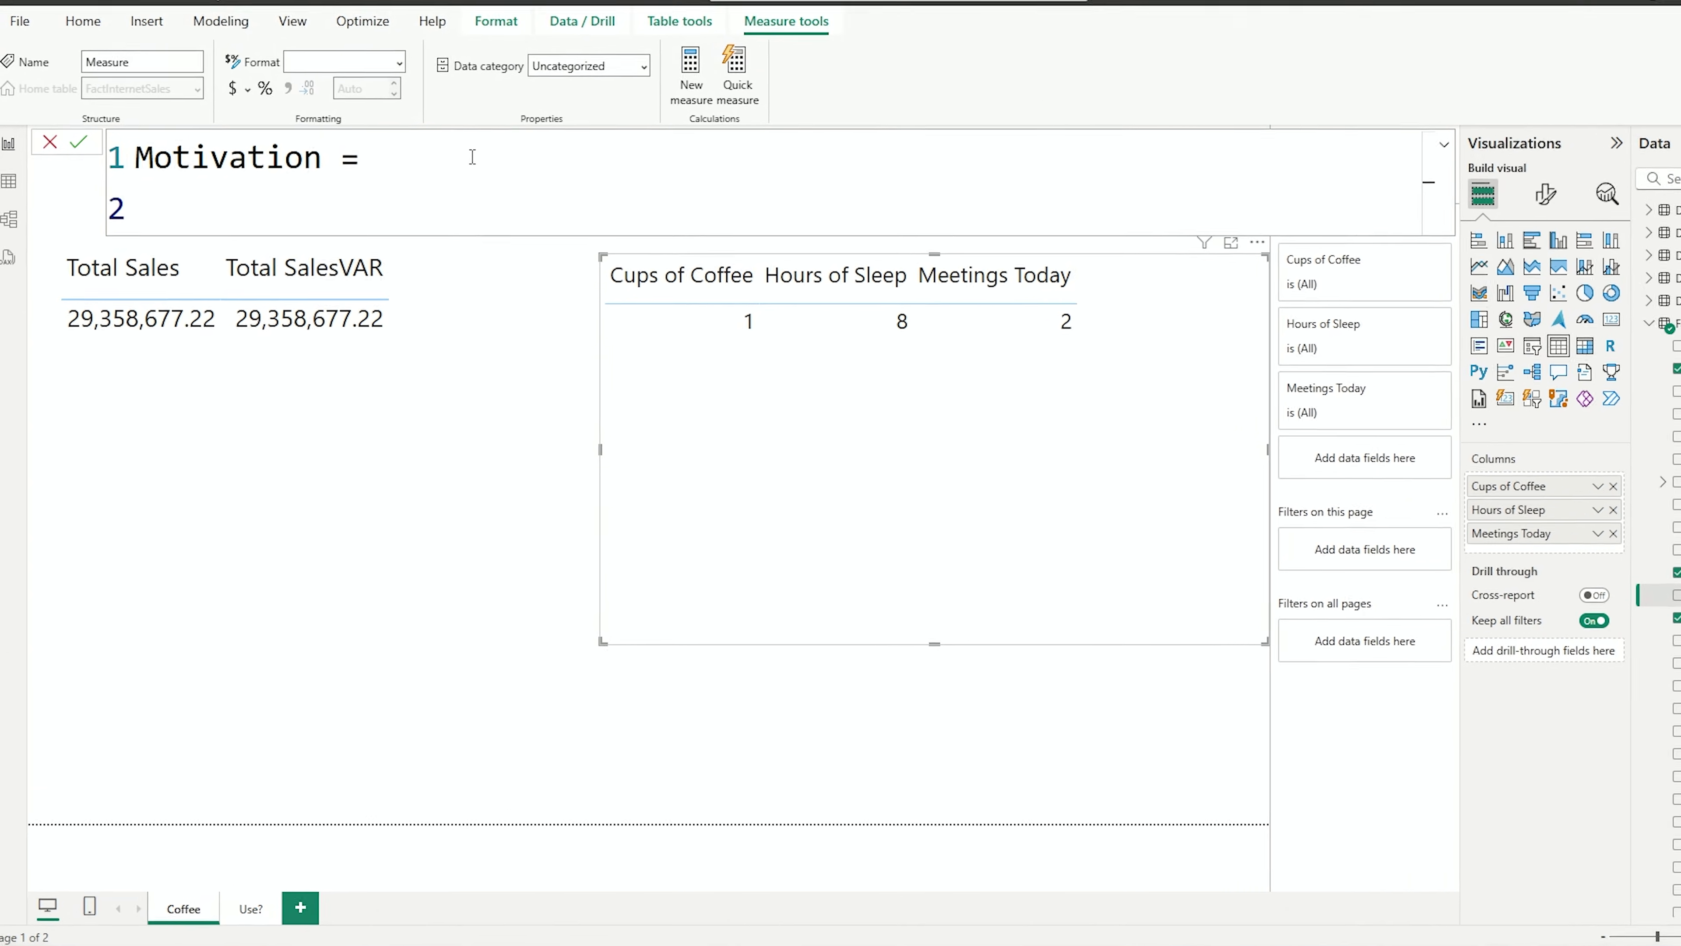
# - Enter [Cups of Coffee] * 5 as the first term of the Motivation formula
pyautogui.write('[c')
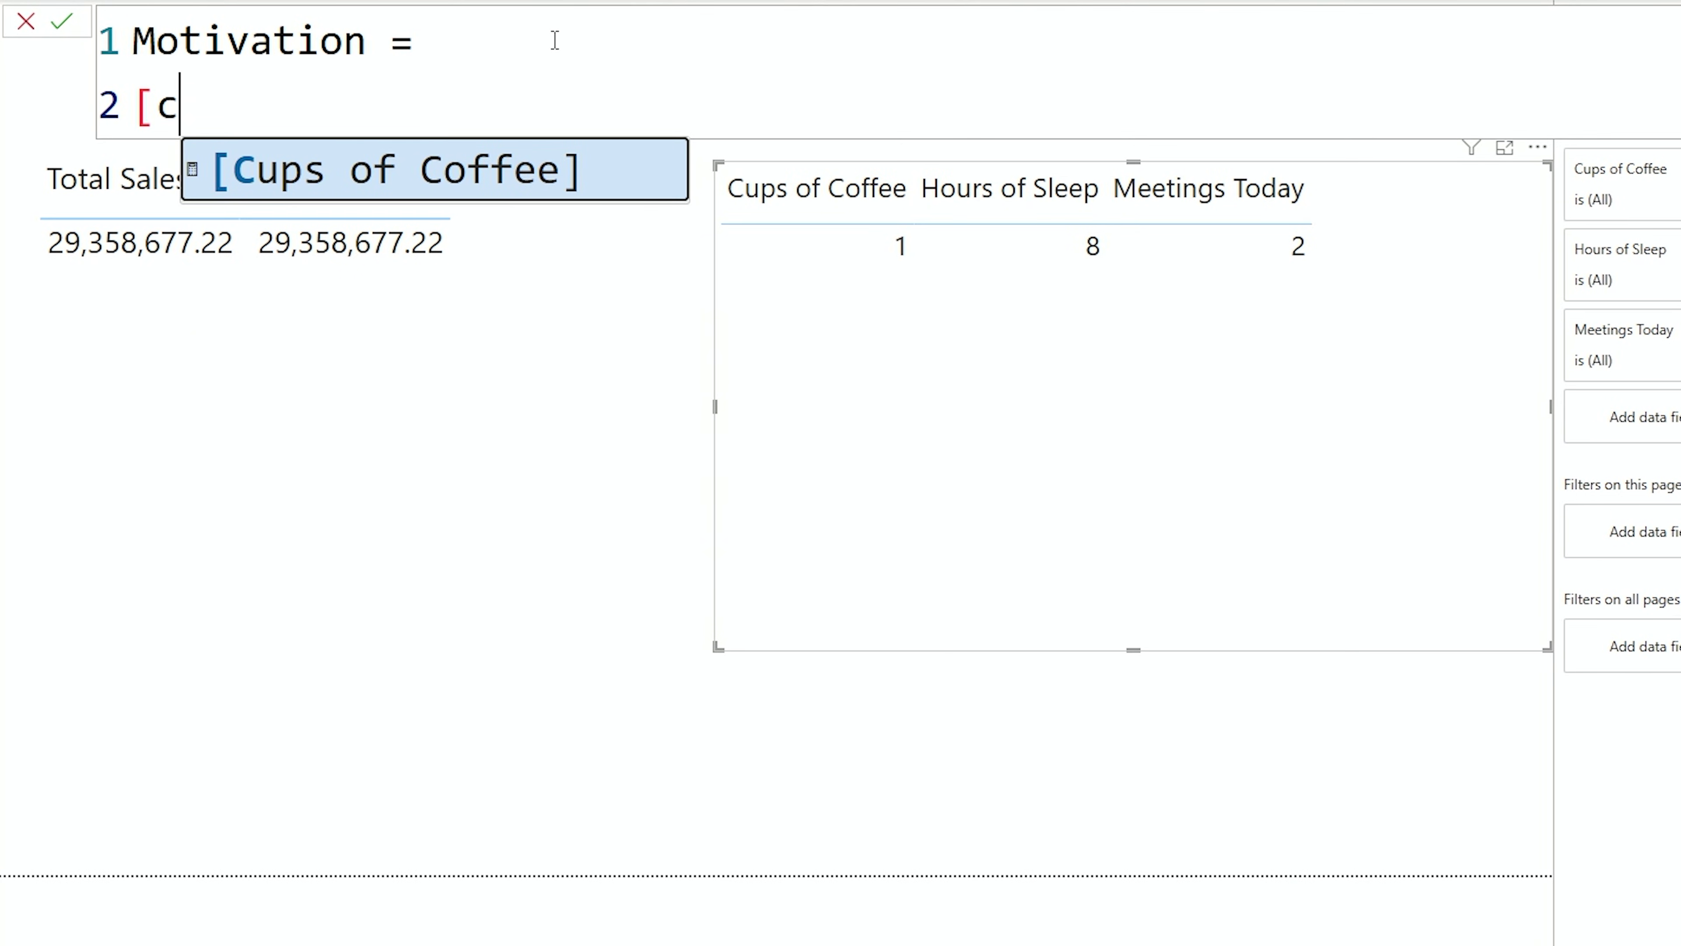
pyautogui.press('Tab')
pyautogui.write('* 5')
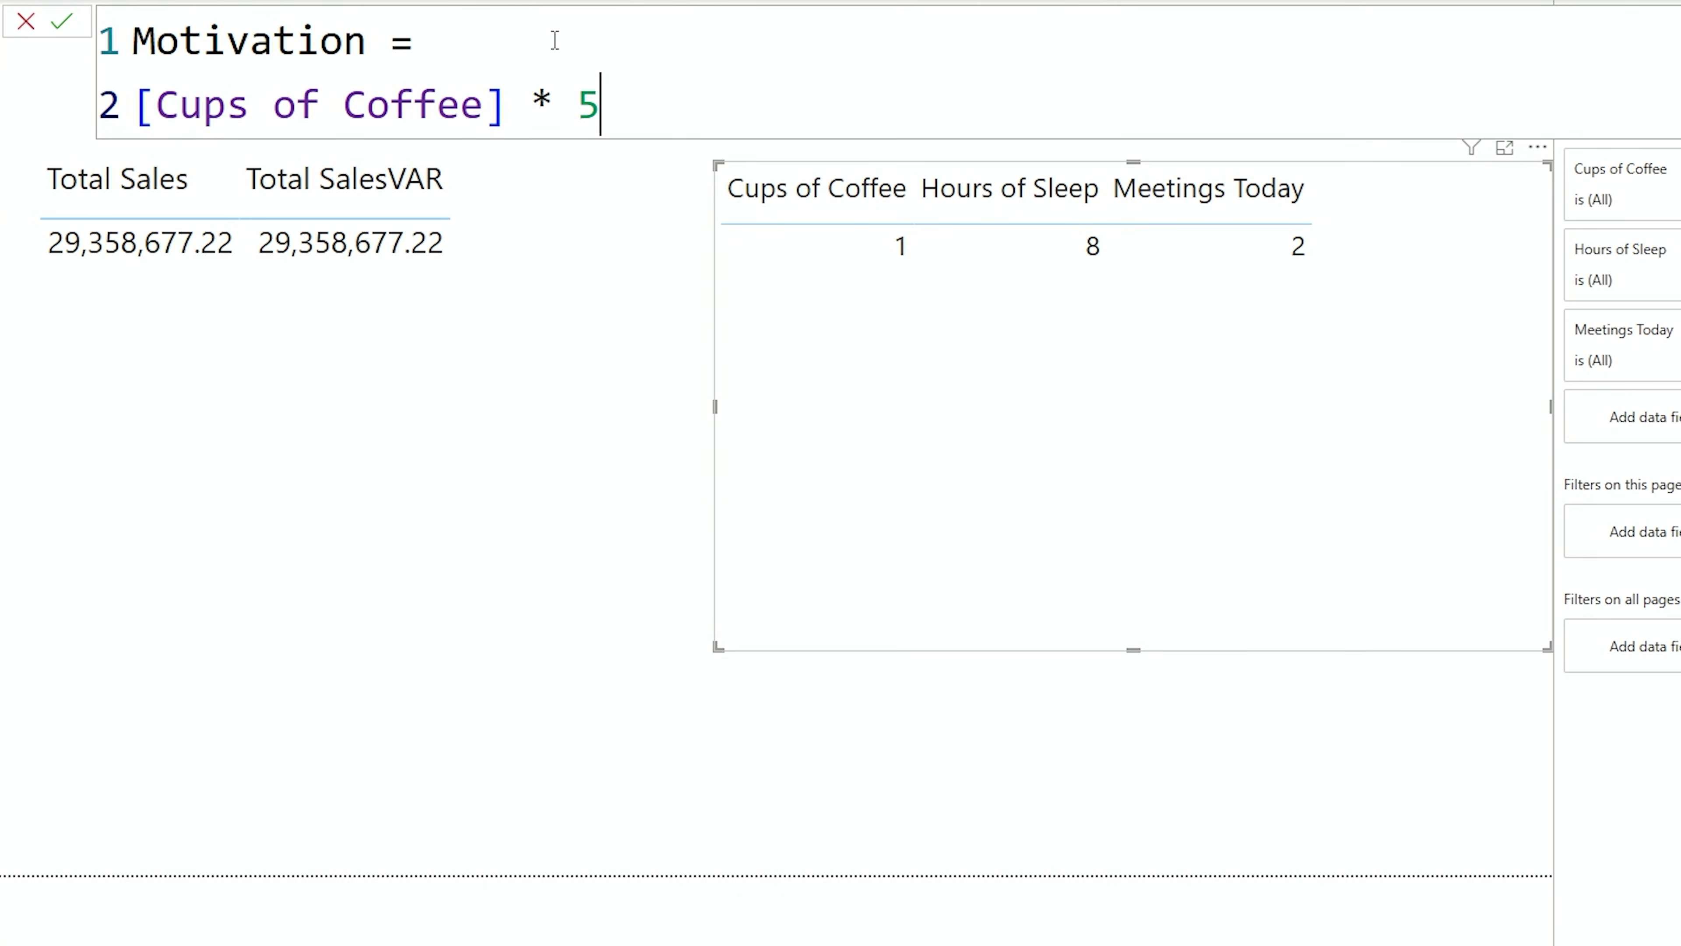
# - Add [Hours of Sleep] * 2 to the Motivation formula, with the plus sign on its own line
pyautogui.hotkey('shift', 'Return')
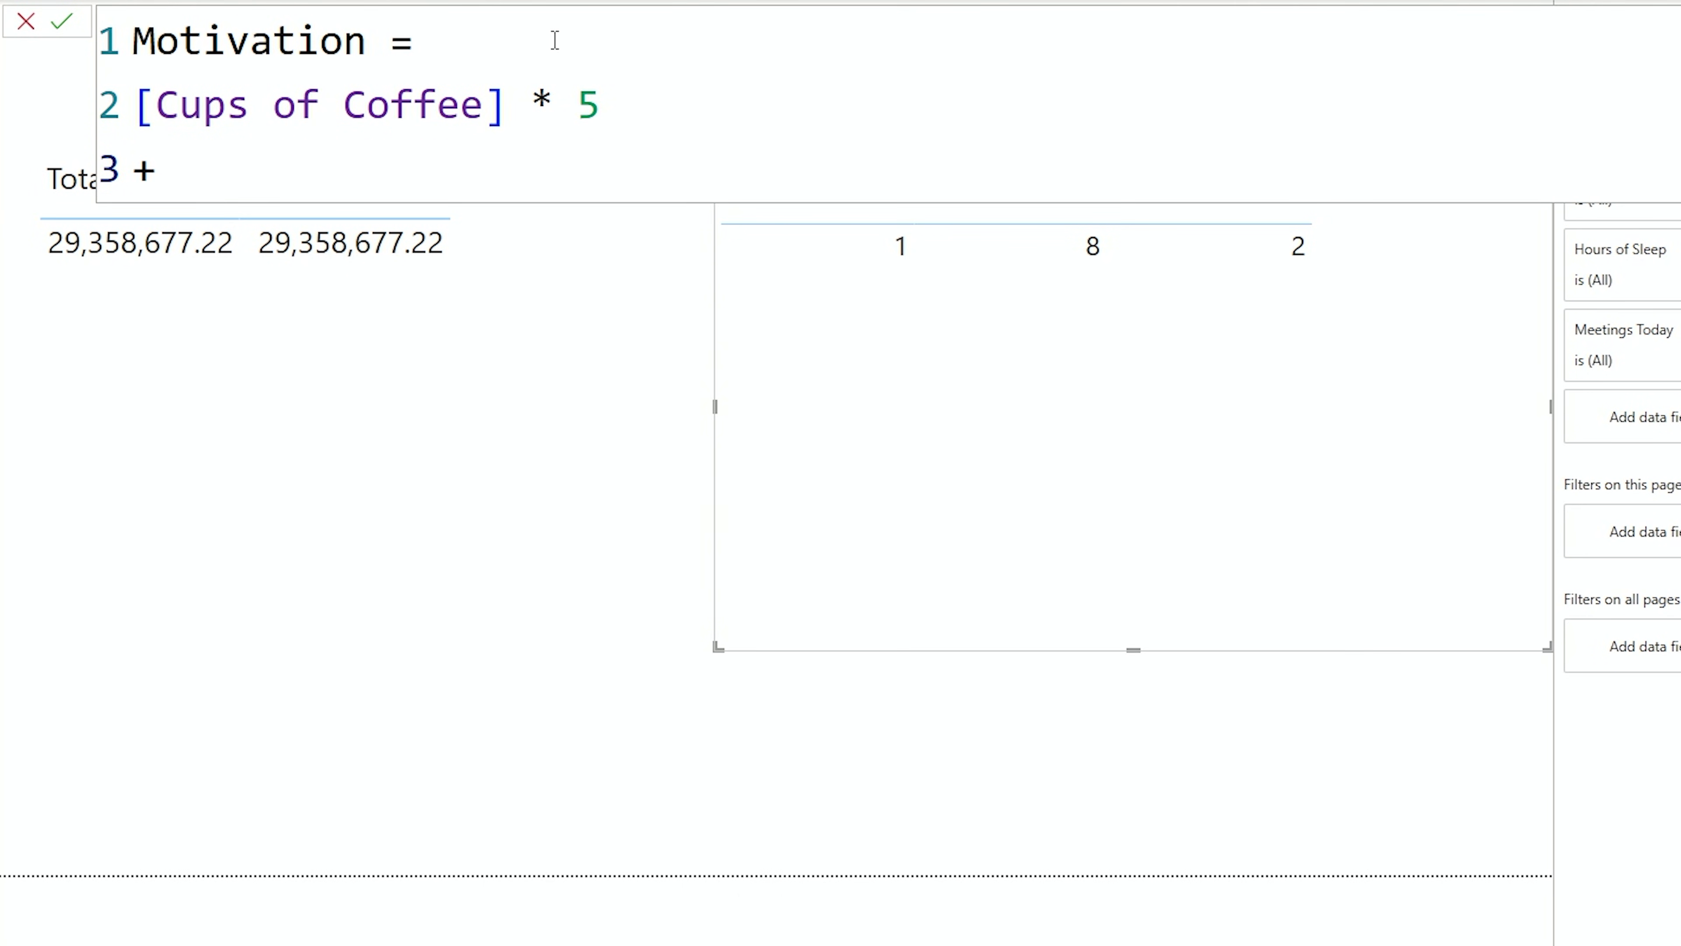
pyautogui.write('+')
pyautogui.hotkey('shift', 'Return')
pyautogui.write('[')
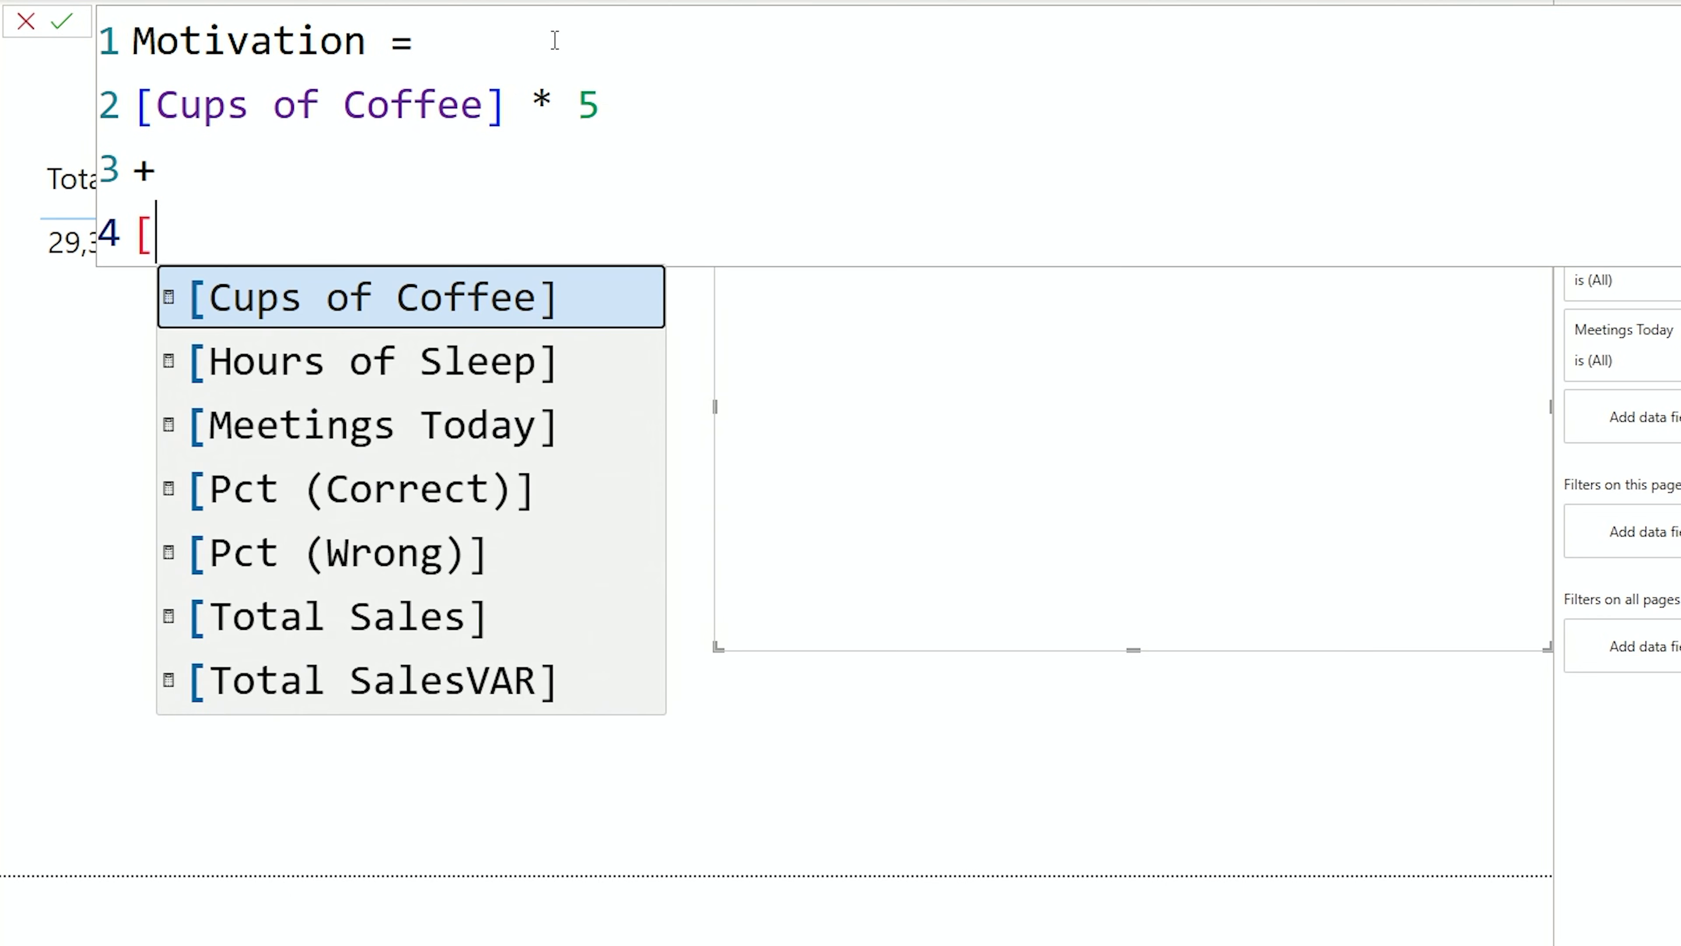
pyautogui.write('n')
pyautogui.press('BackSpace')
pyautogui.press('Down')
pyautogui.press('Tab')
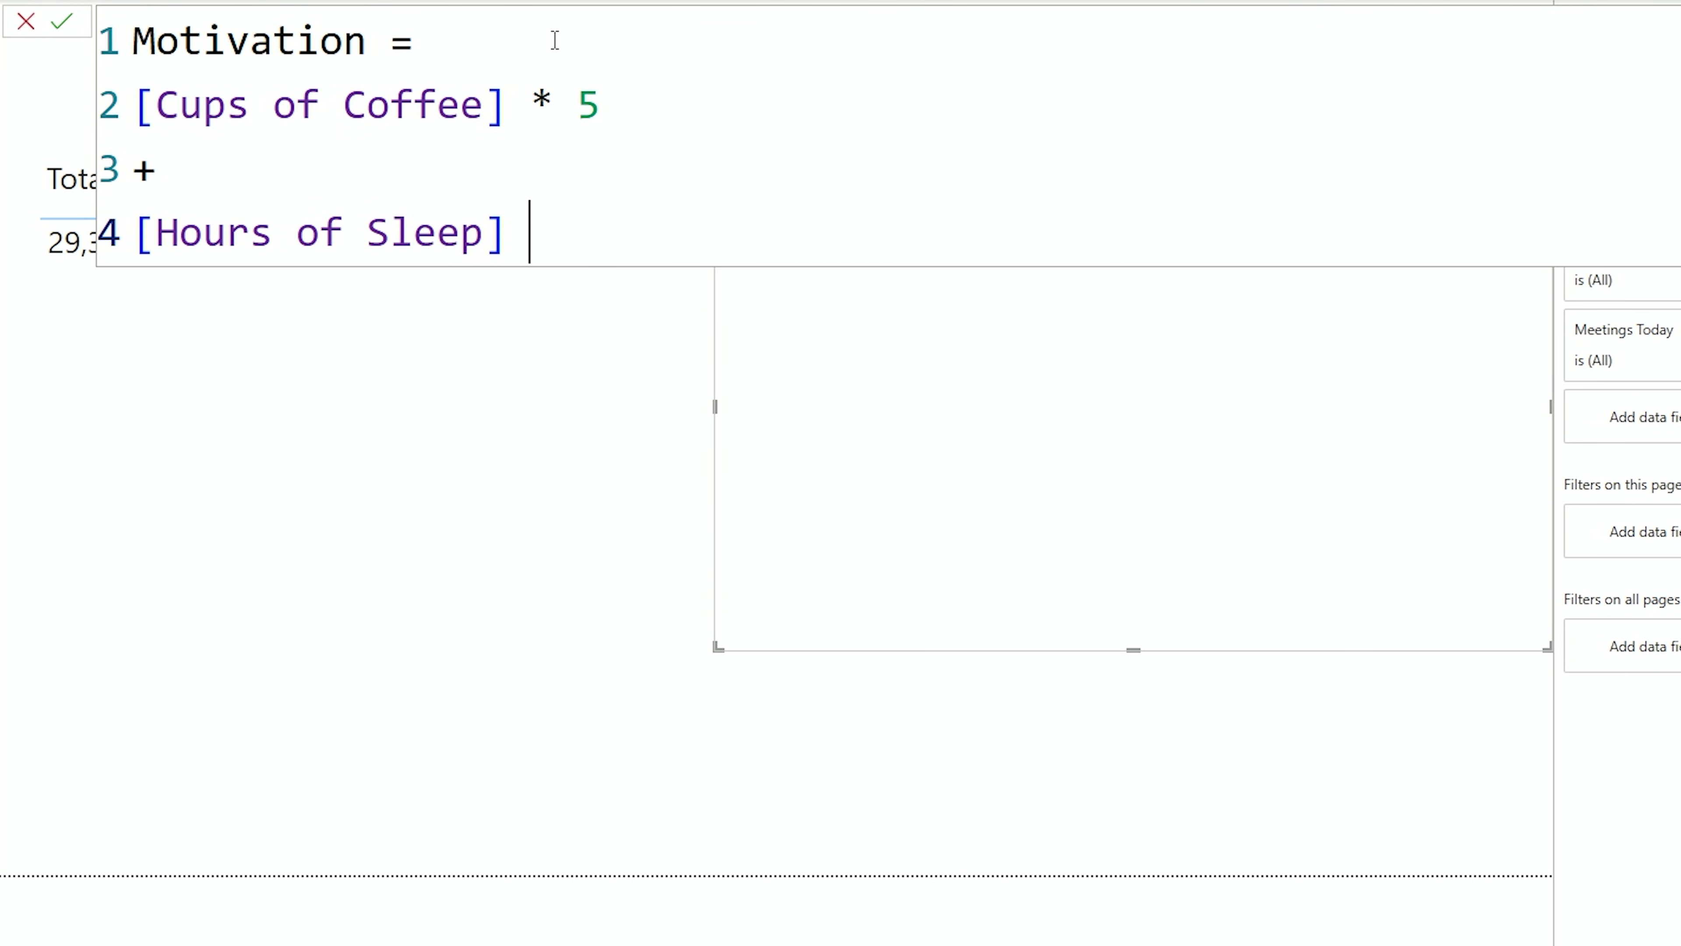
pyautogui.write('*2')
pyautogui.press('BackSpace')
pyautogui.write('2')
# - Subtract [Meetings Today] *3 in the Motivation formula, with the minus sign on its own line, and commit the measure
pyautogui.hotkey('shift', 'Return')
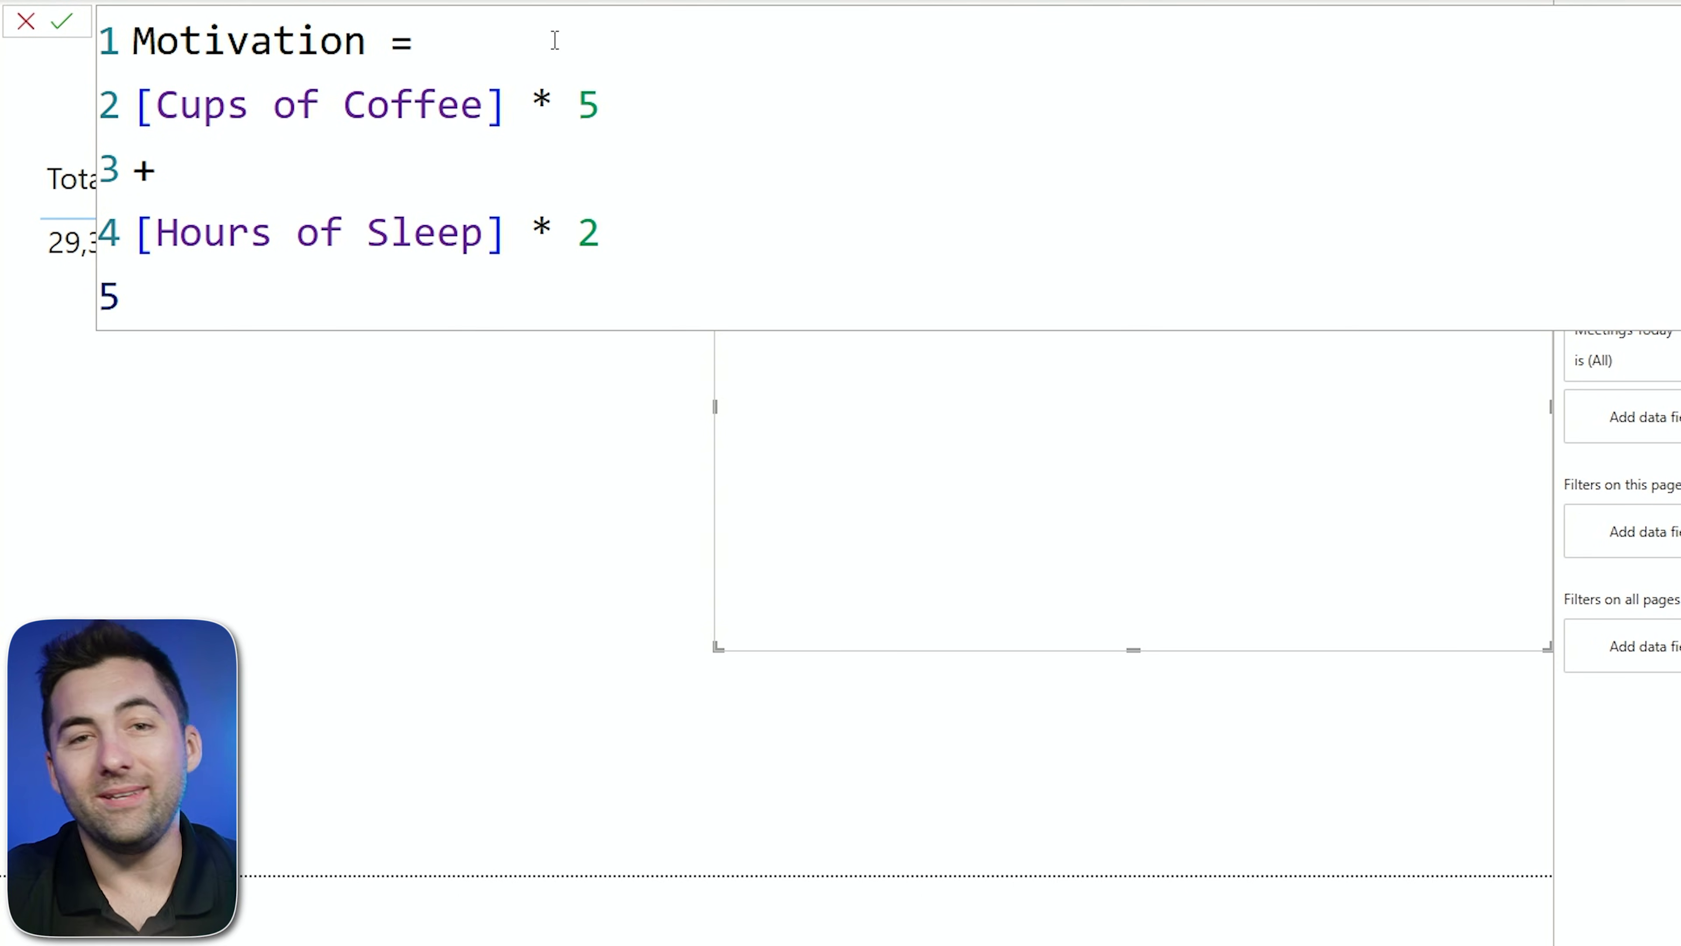
pyautogui.write('-')
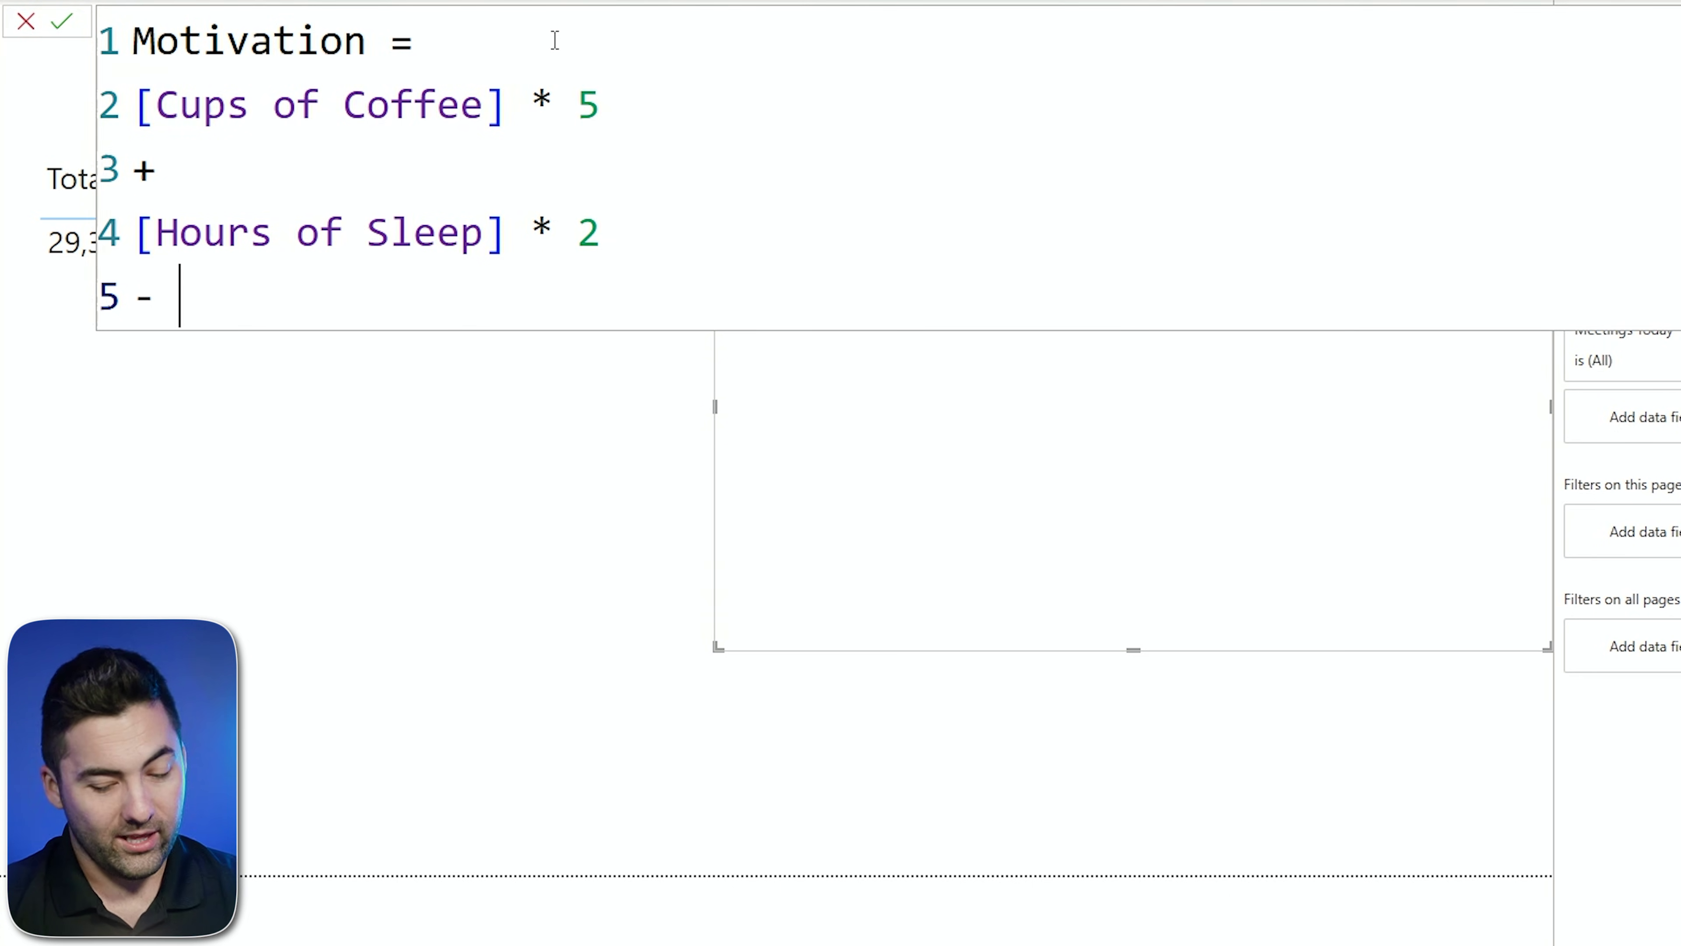
pyautogui.hotkey('shift', 'Return')
pyautogui.write('[')
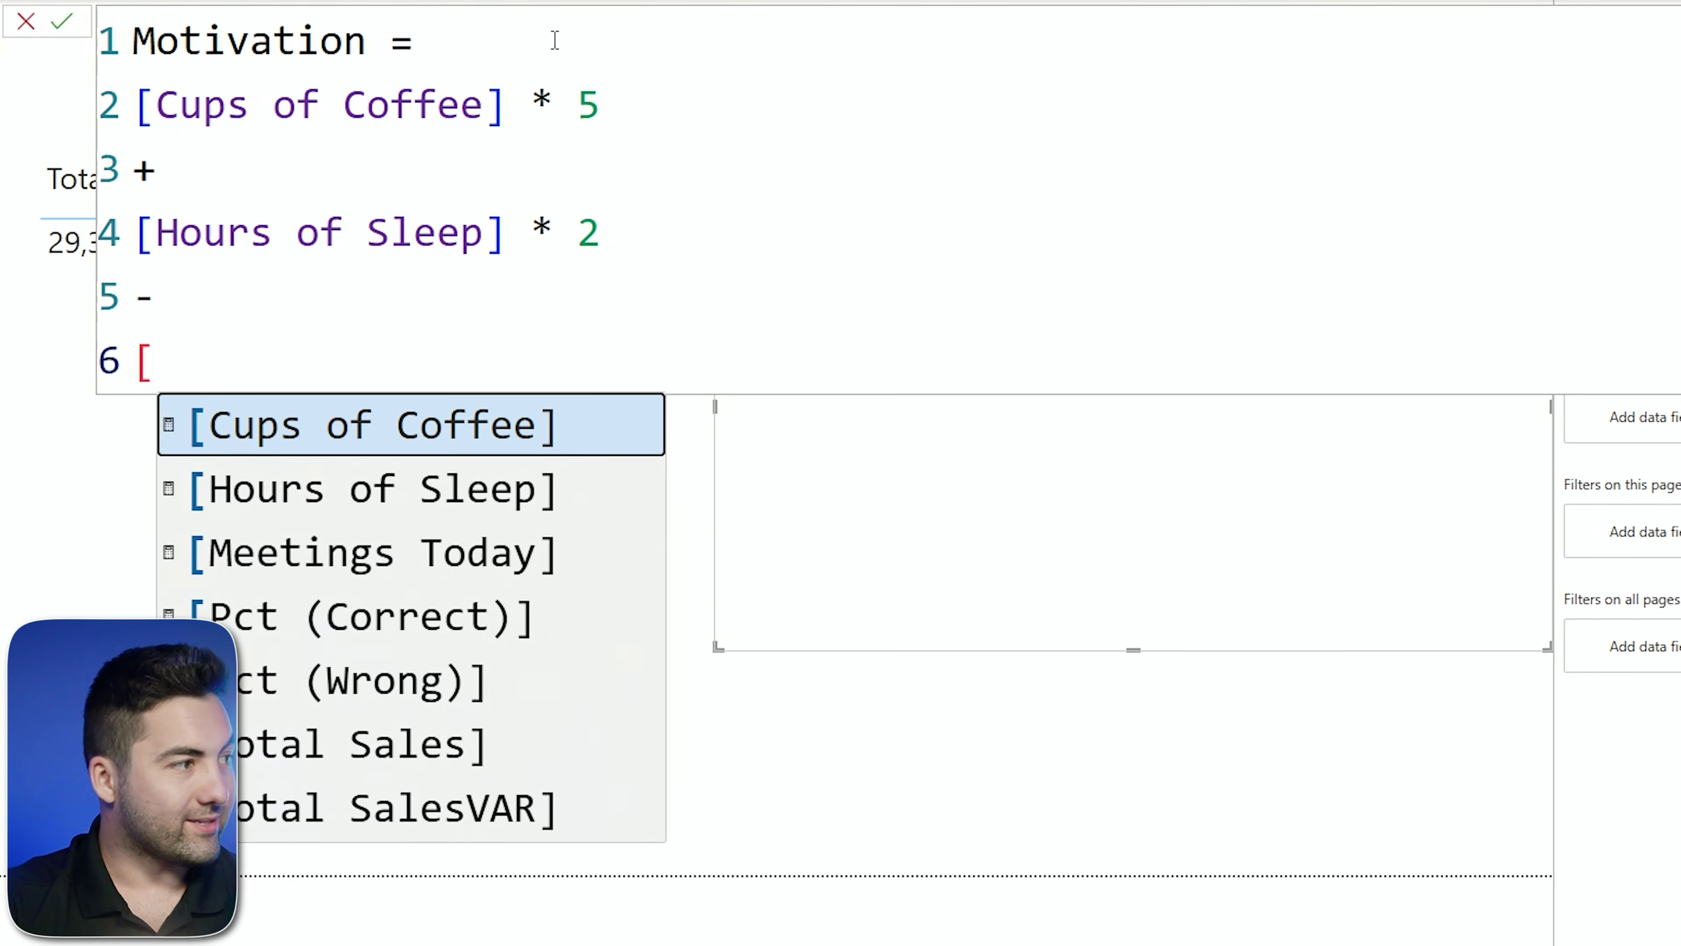
pyautogui.write('M')
pyautogui.press('Tab')
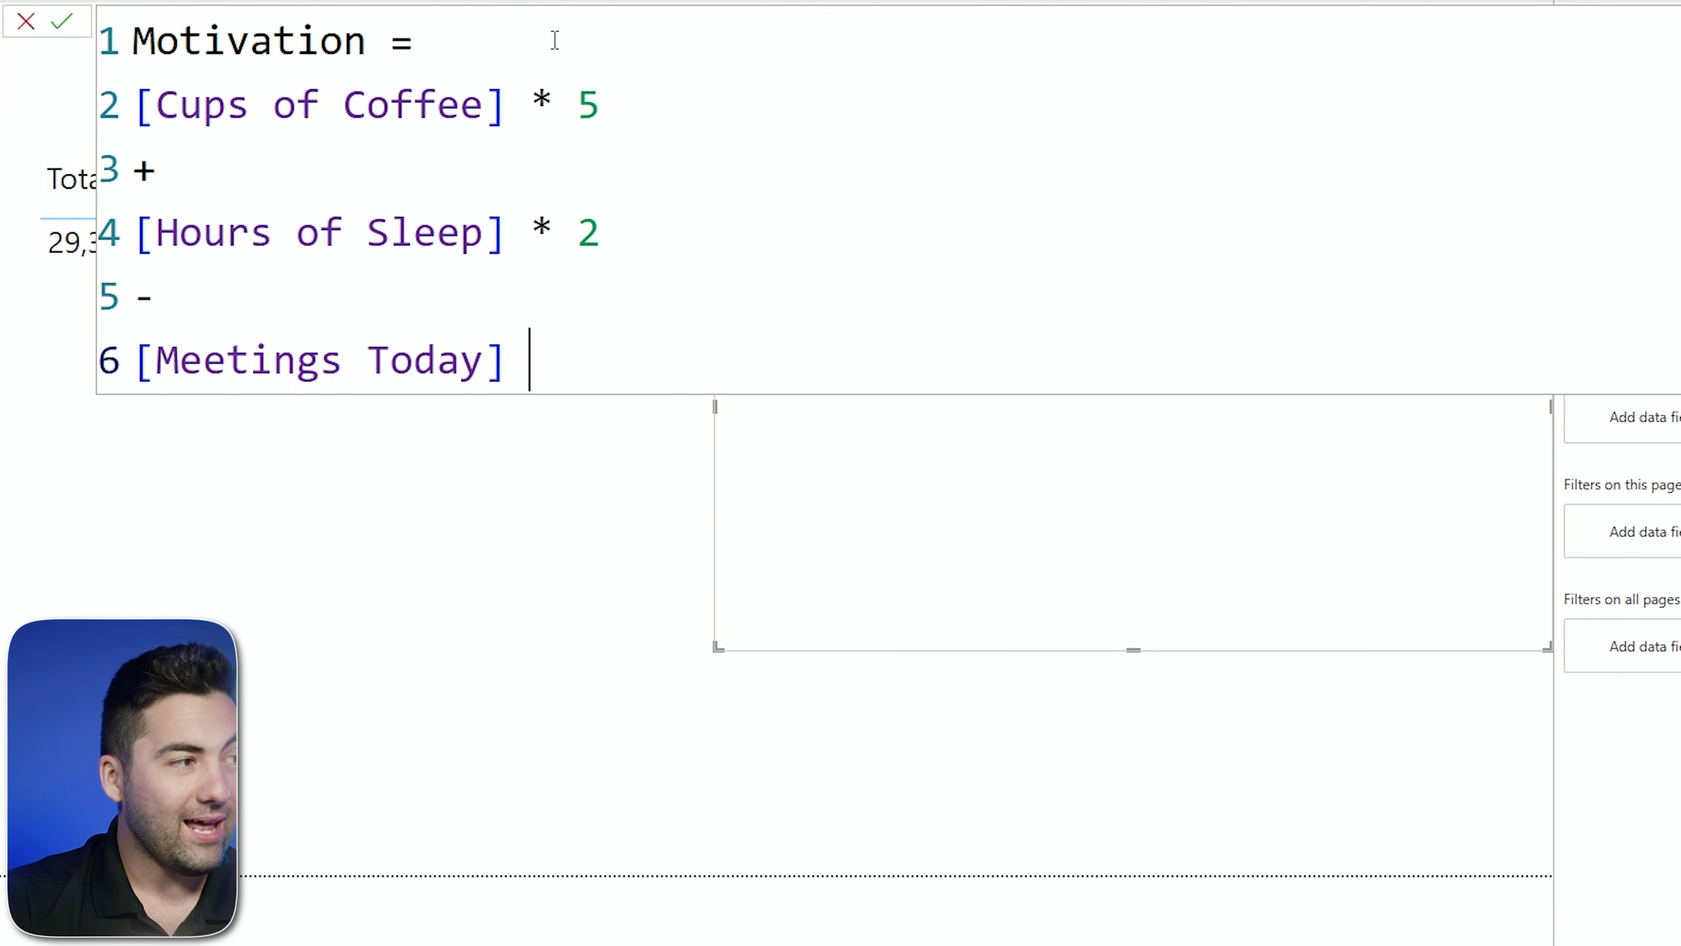
pyautogui.write('*')
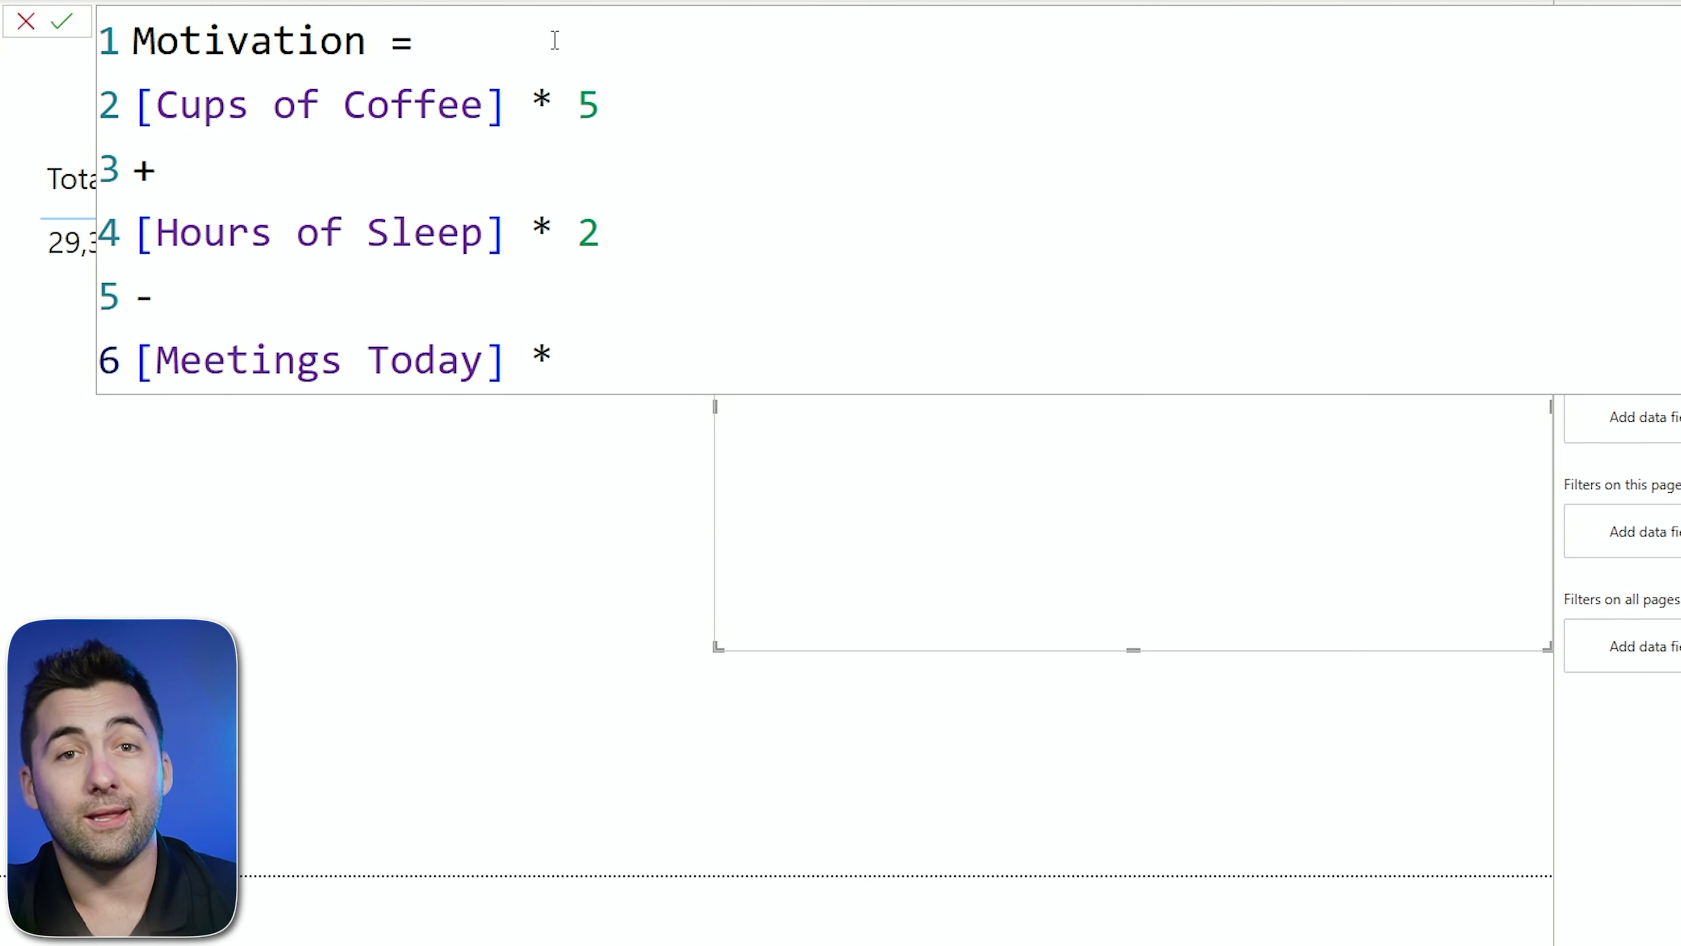
pyautogui.write('3')
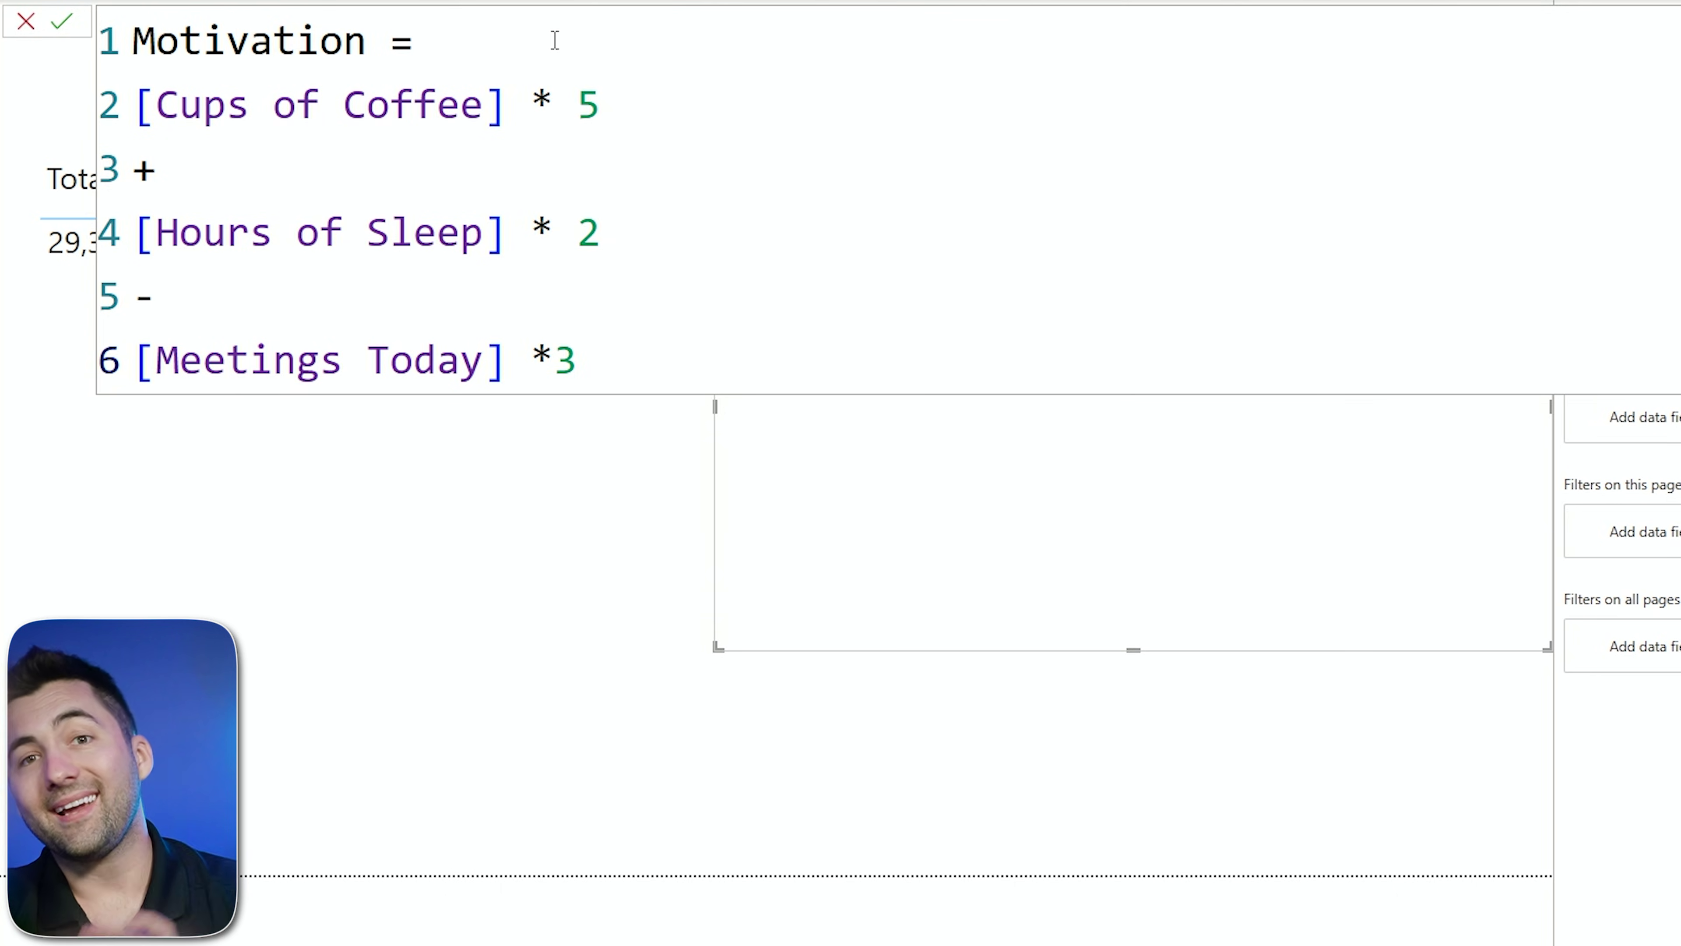
pyautogui.press('Return')
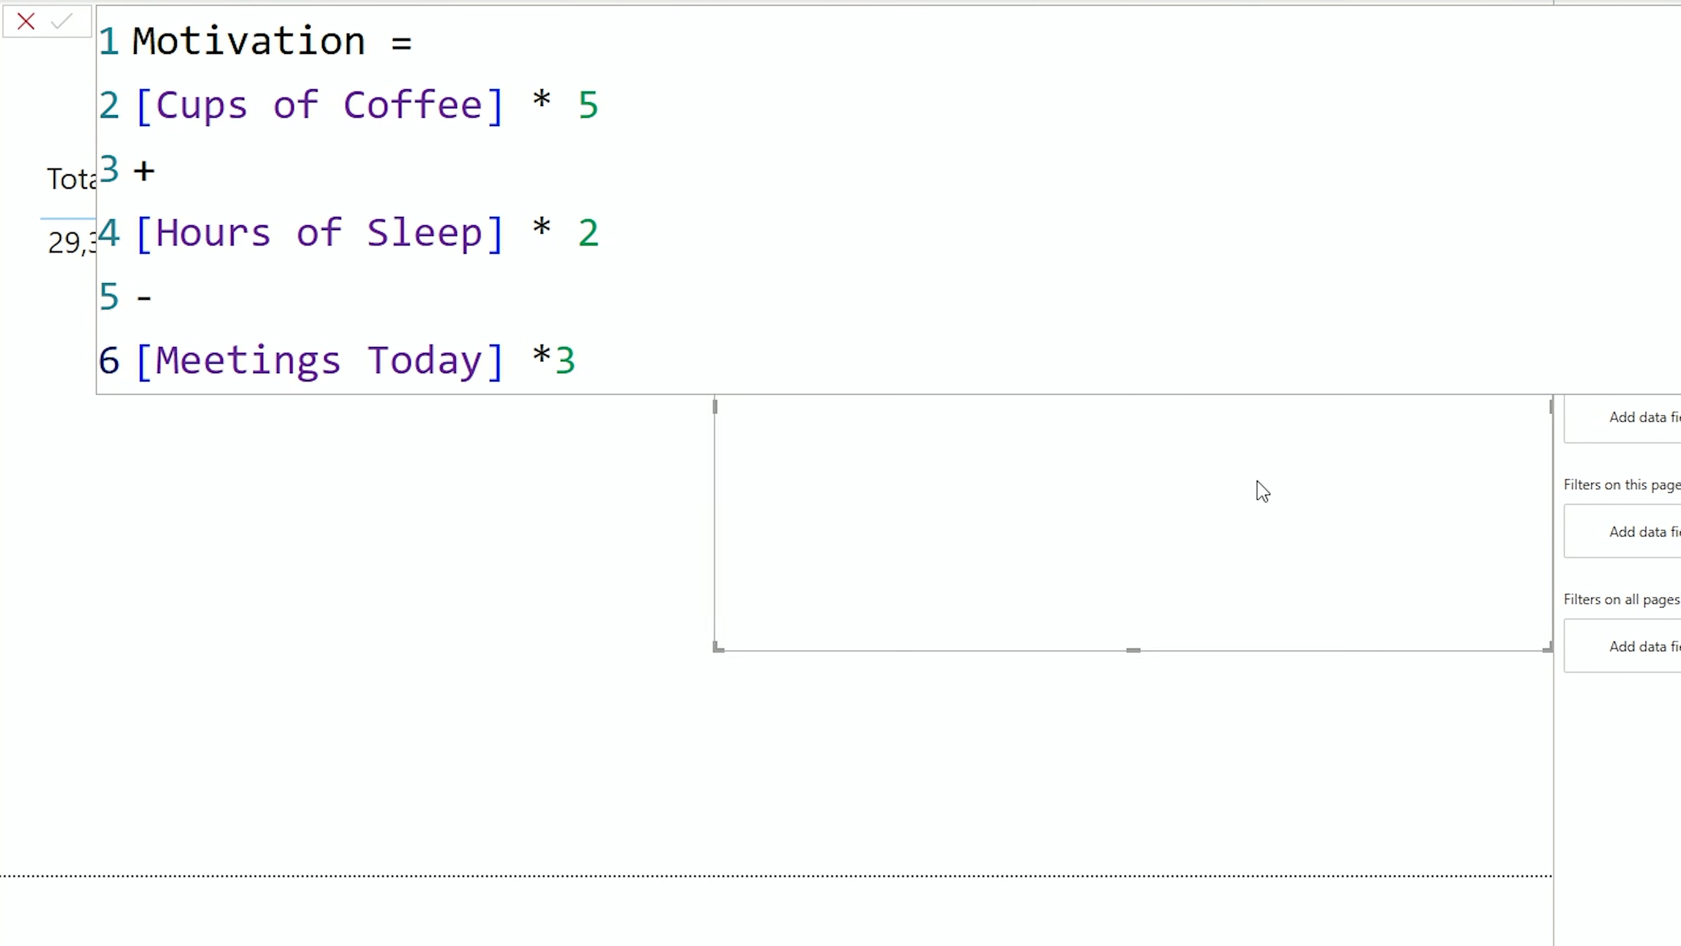
# - Add the Motivation measure to the table showing cups of coffee, hours of sleep and meetings
pyautogui.moveTo(1680, 490); pyautogui.dragTo(1371, 535)
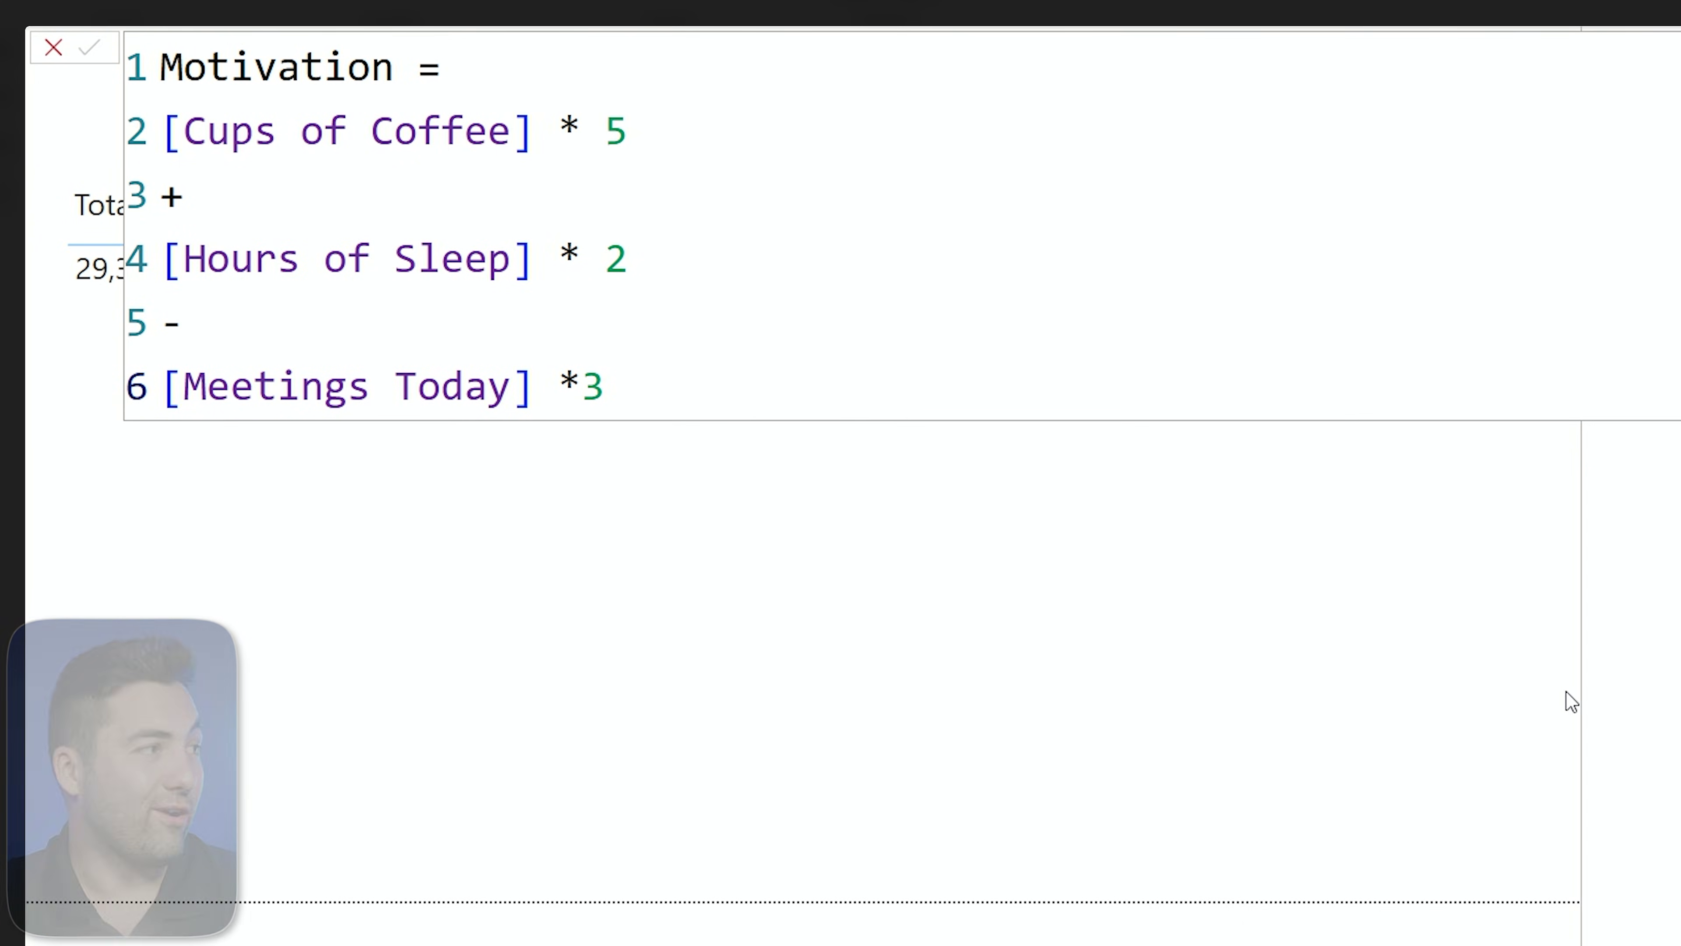
# - Replace the Motivation formula's three-term expression with the variable line VAR _CupsofCoffee = [Cups of Coffee] *5
pyautogui.moveTo(605, 387); pyautogui.dragTo(161, 133)
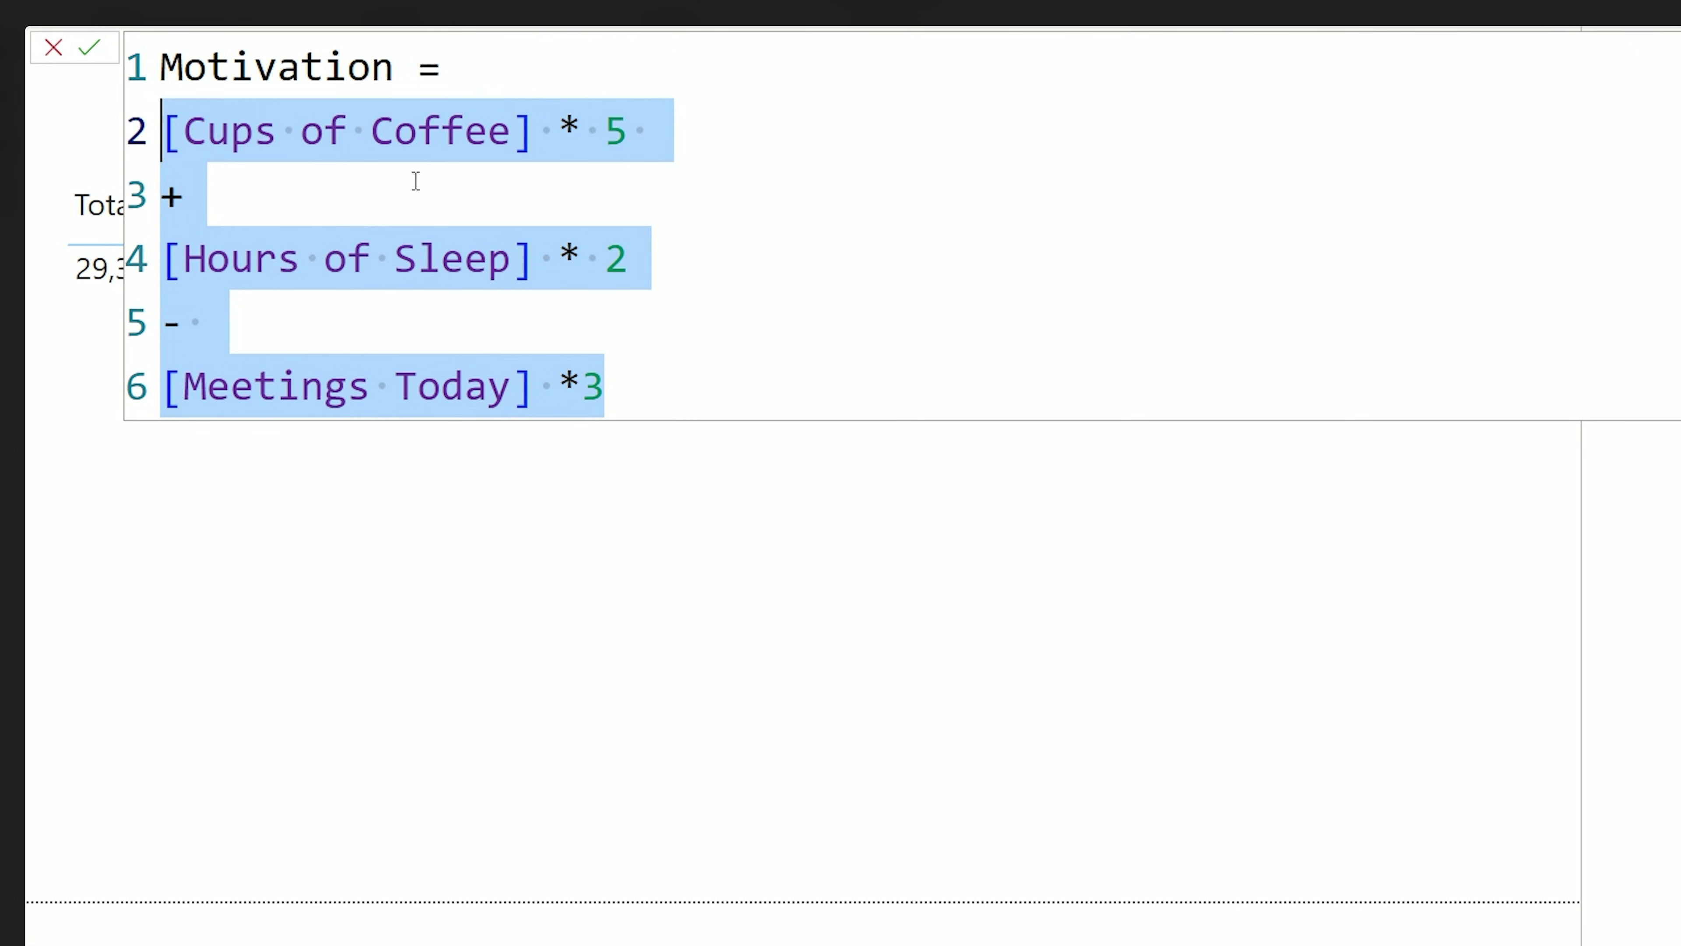
pyautogui.press('BackSpace')
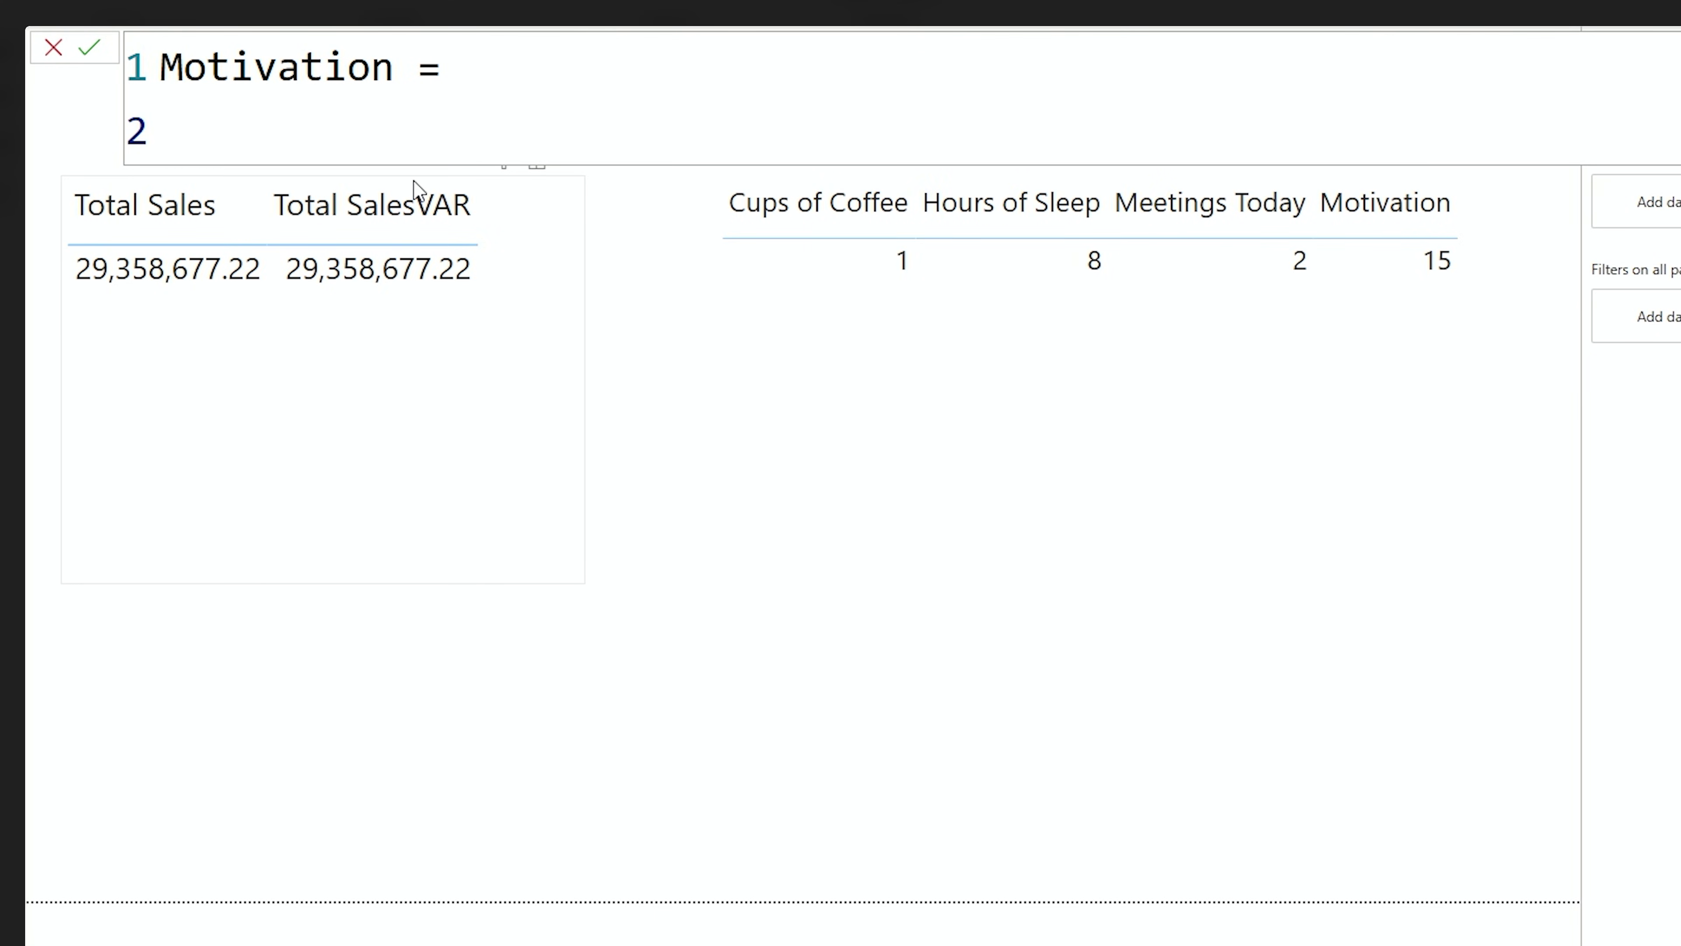
pyautogui.write('V')
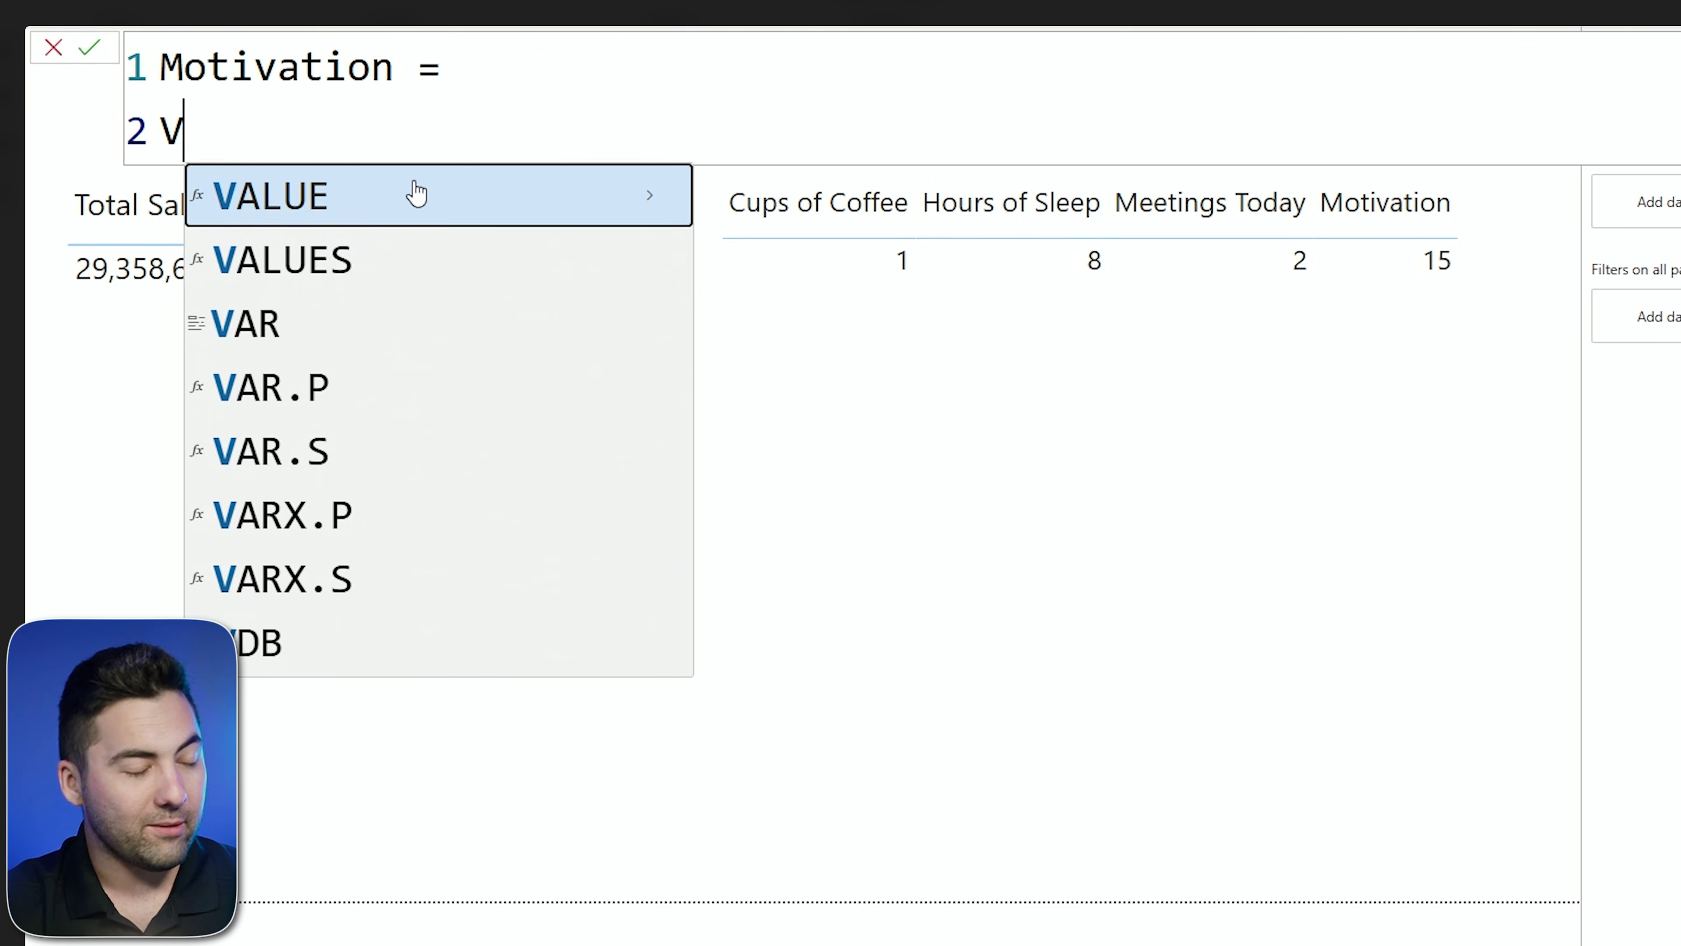
pyautogui.write('AR ')
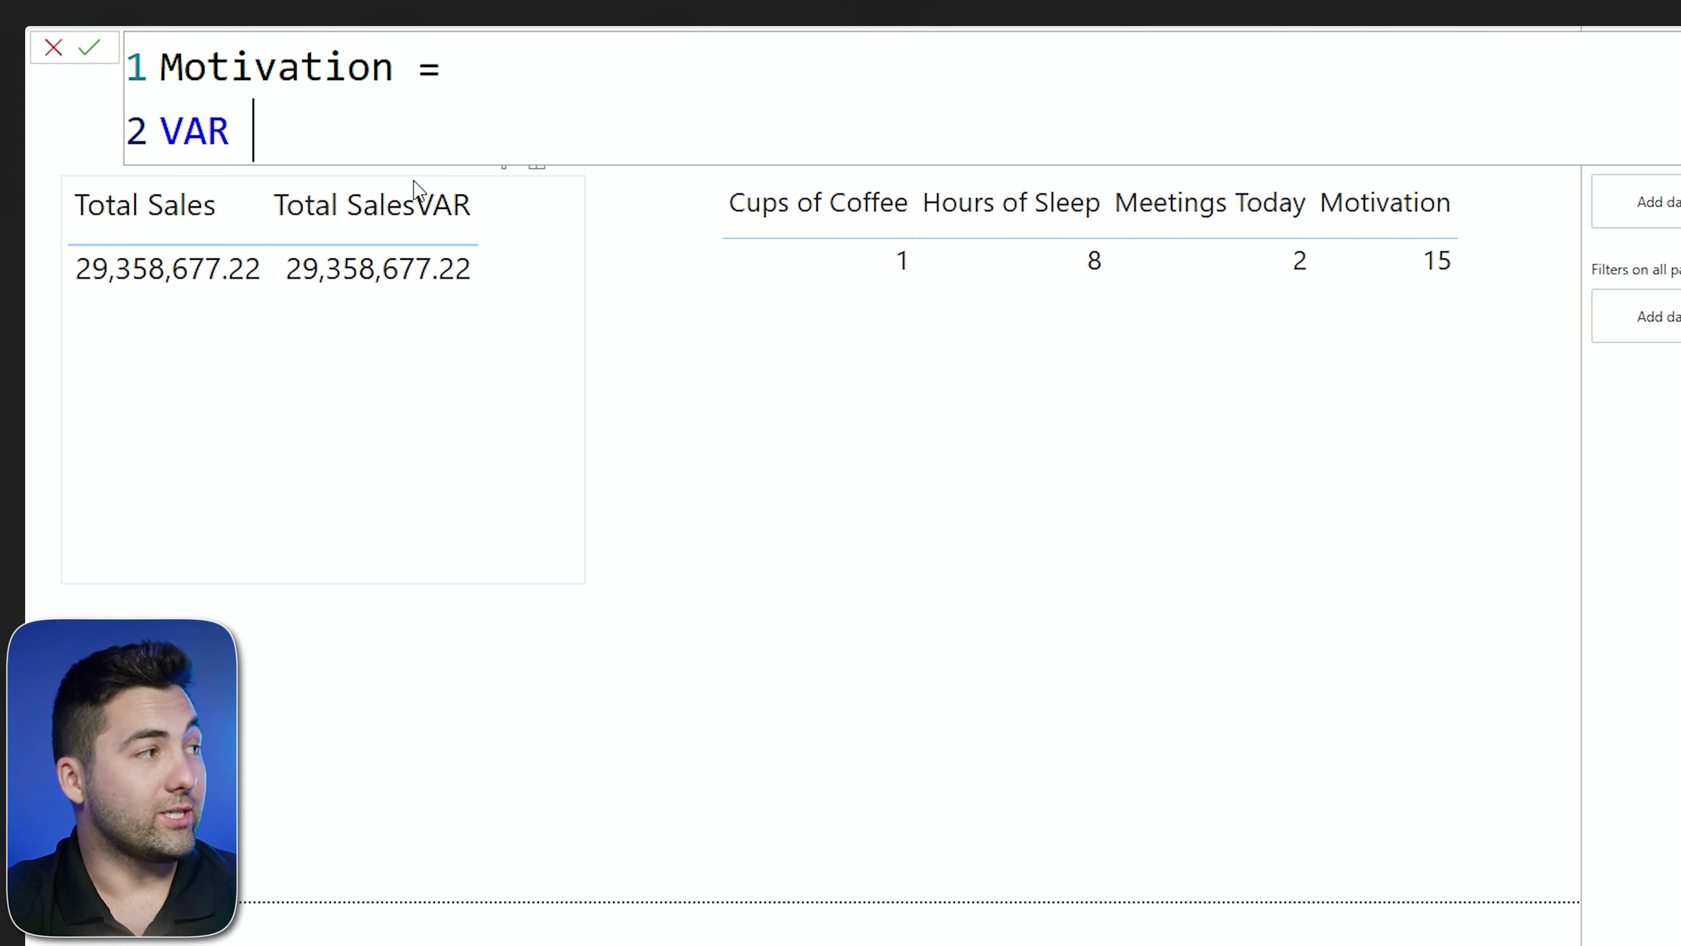
pyautogui.write('_Cup')
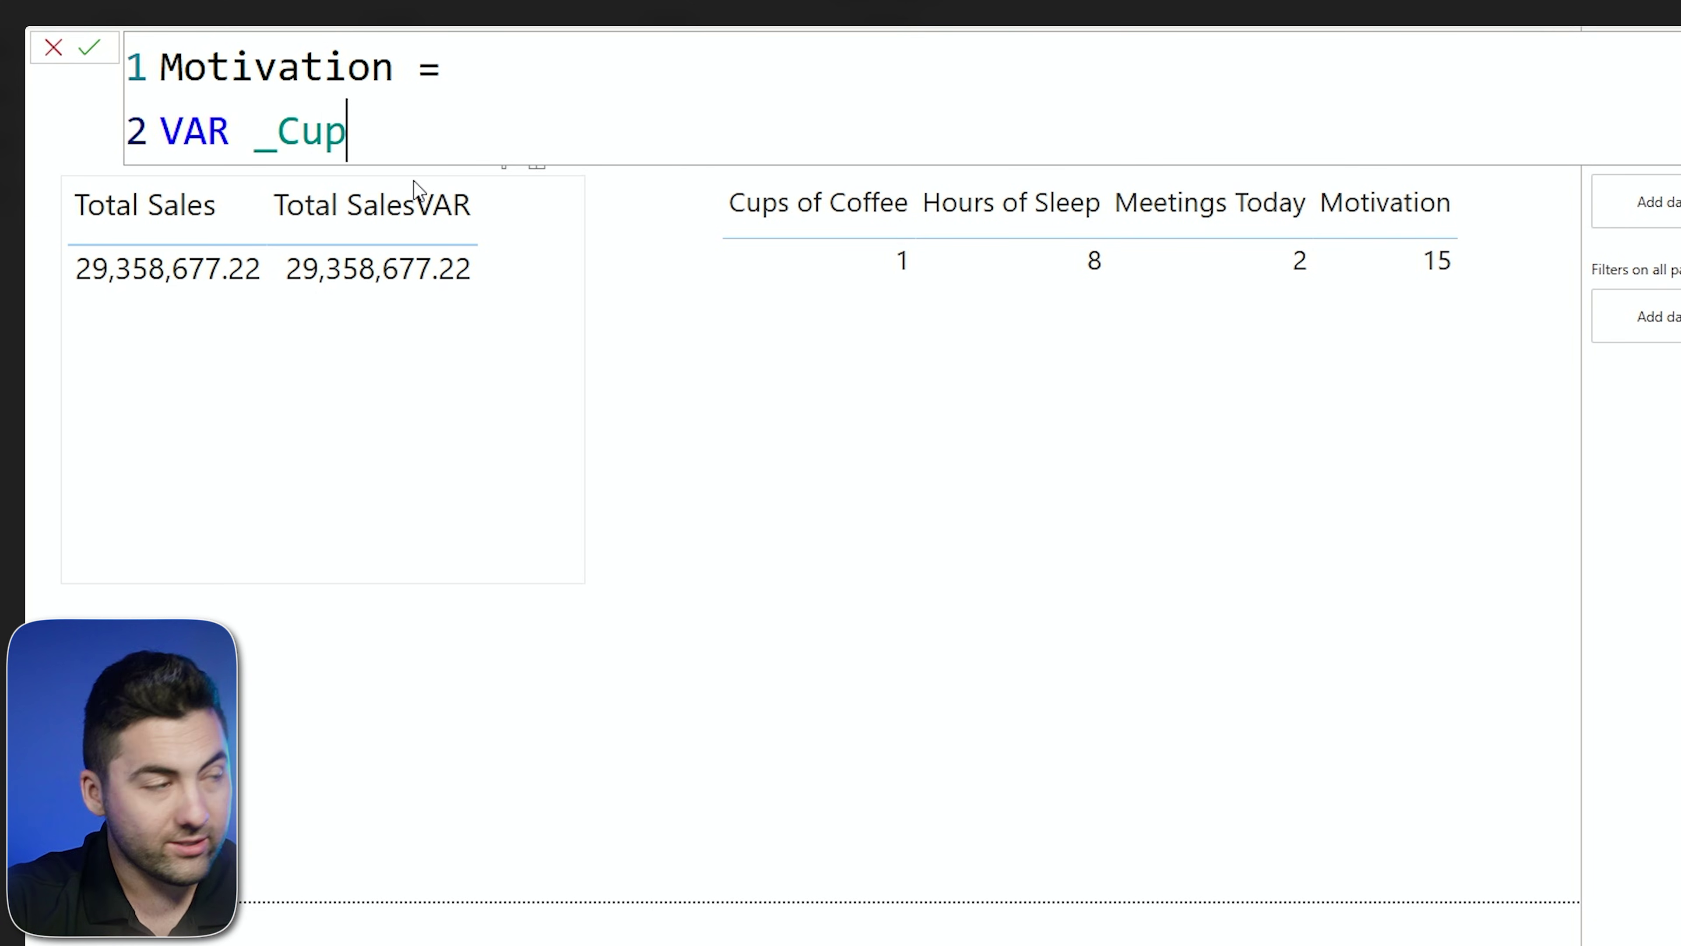
pyautogui.write('sofCoffee = ')
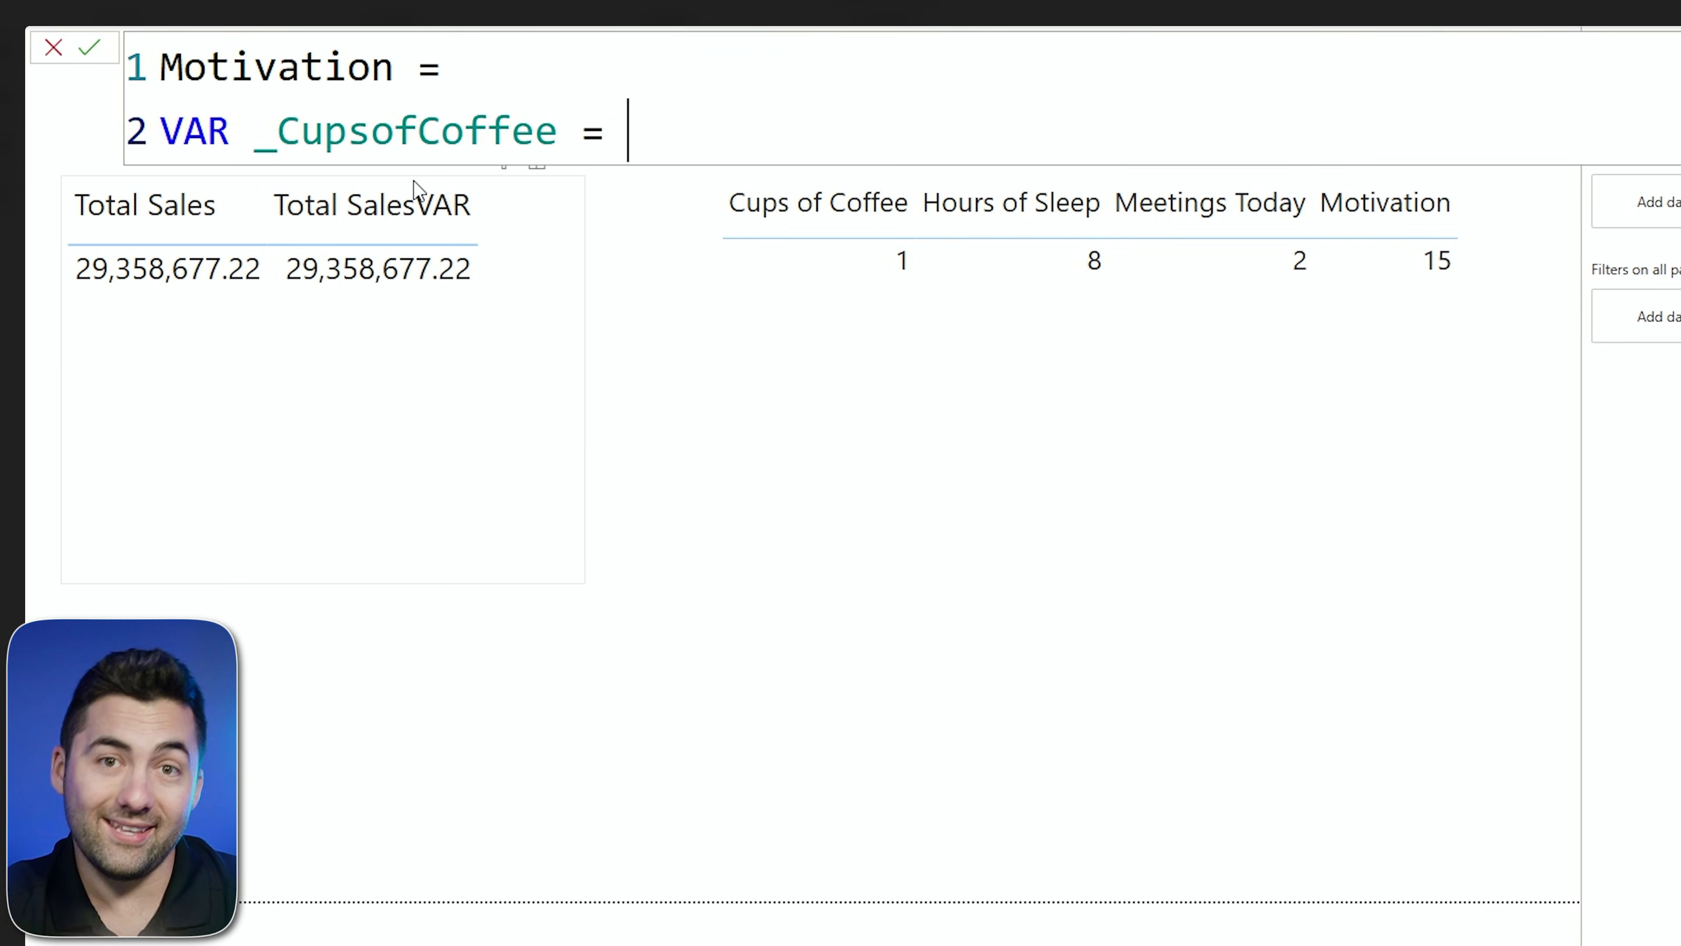
pyautogui.write('[cups')
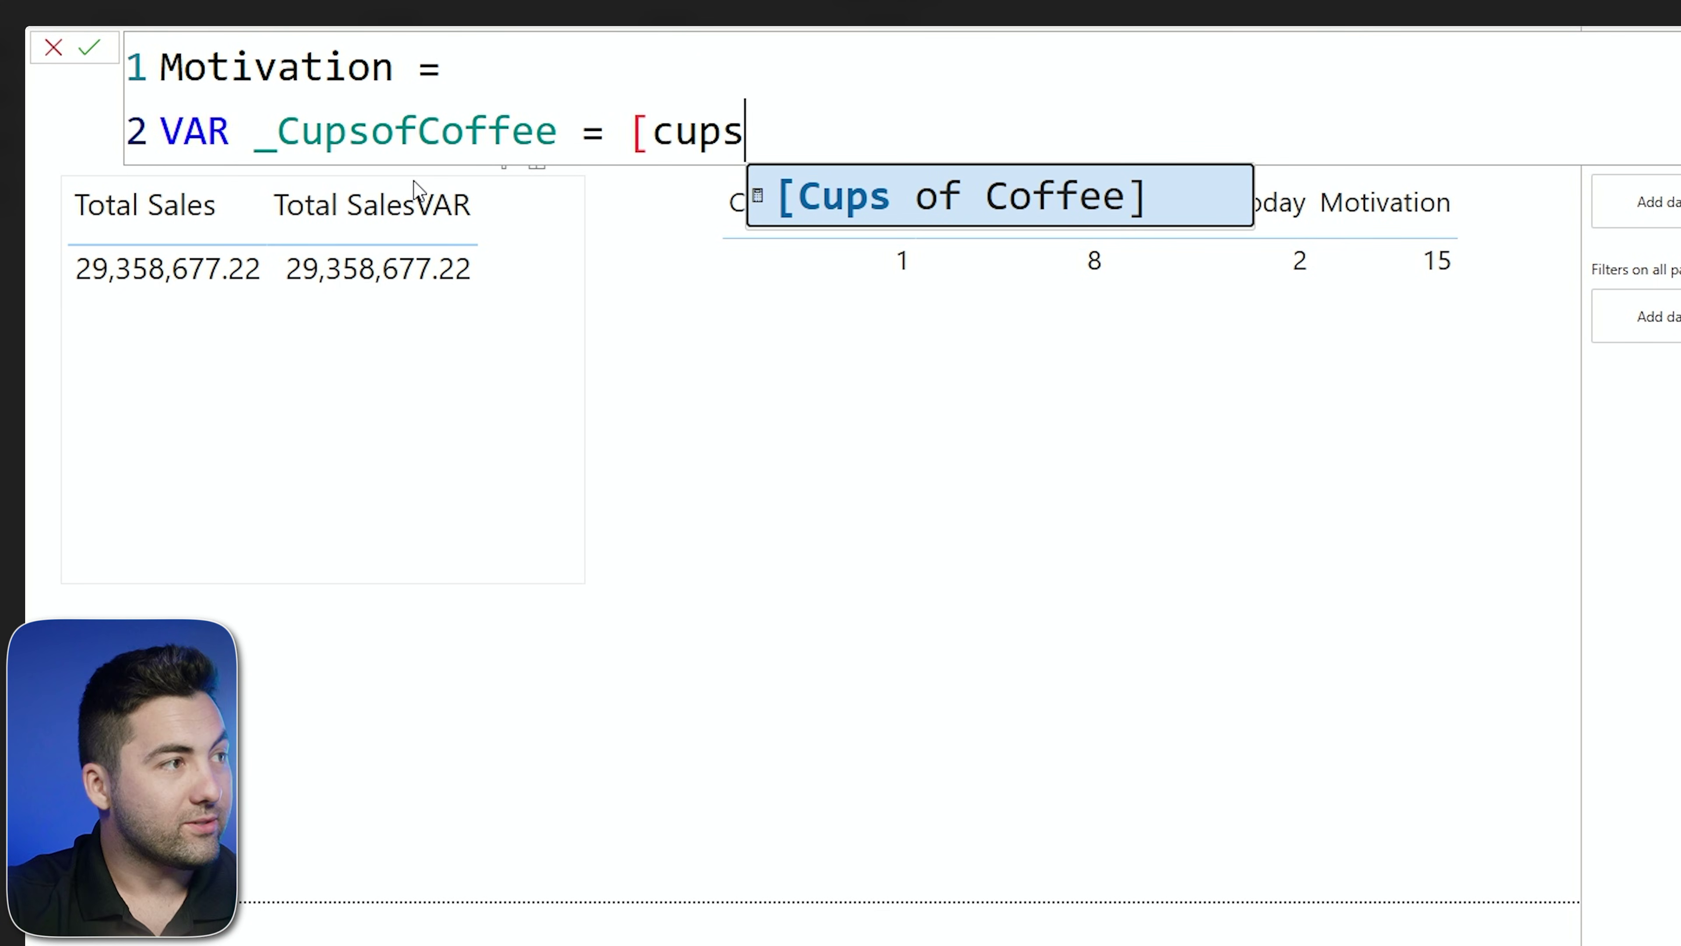
pyautogui.press('Tab')
pyautogui.write('*5')
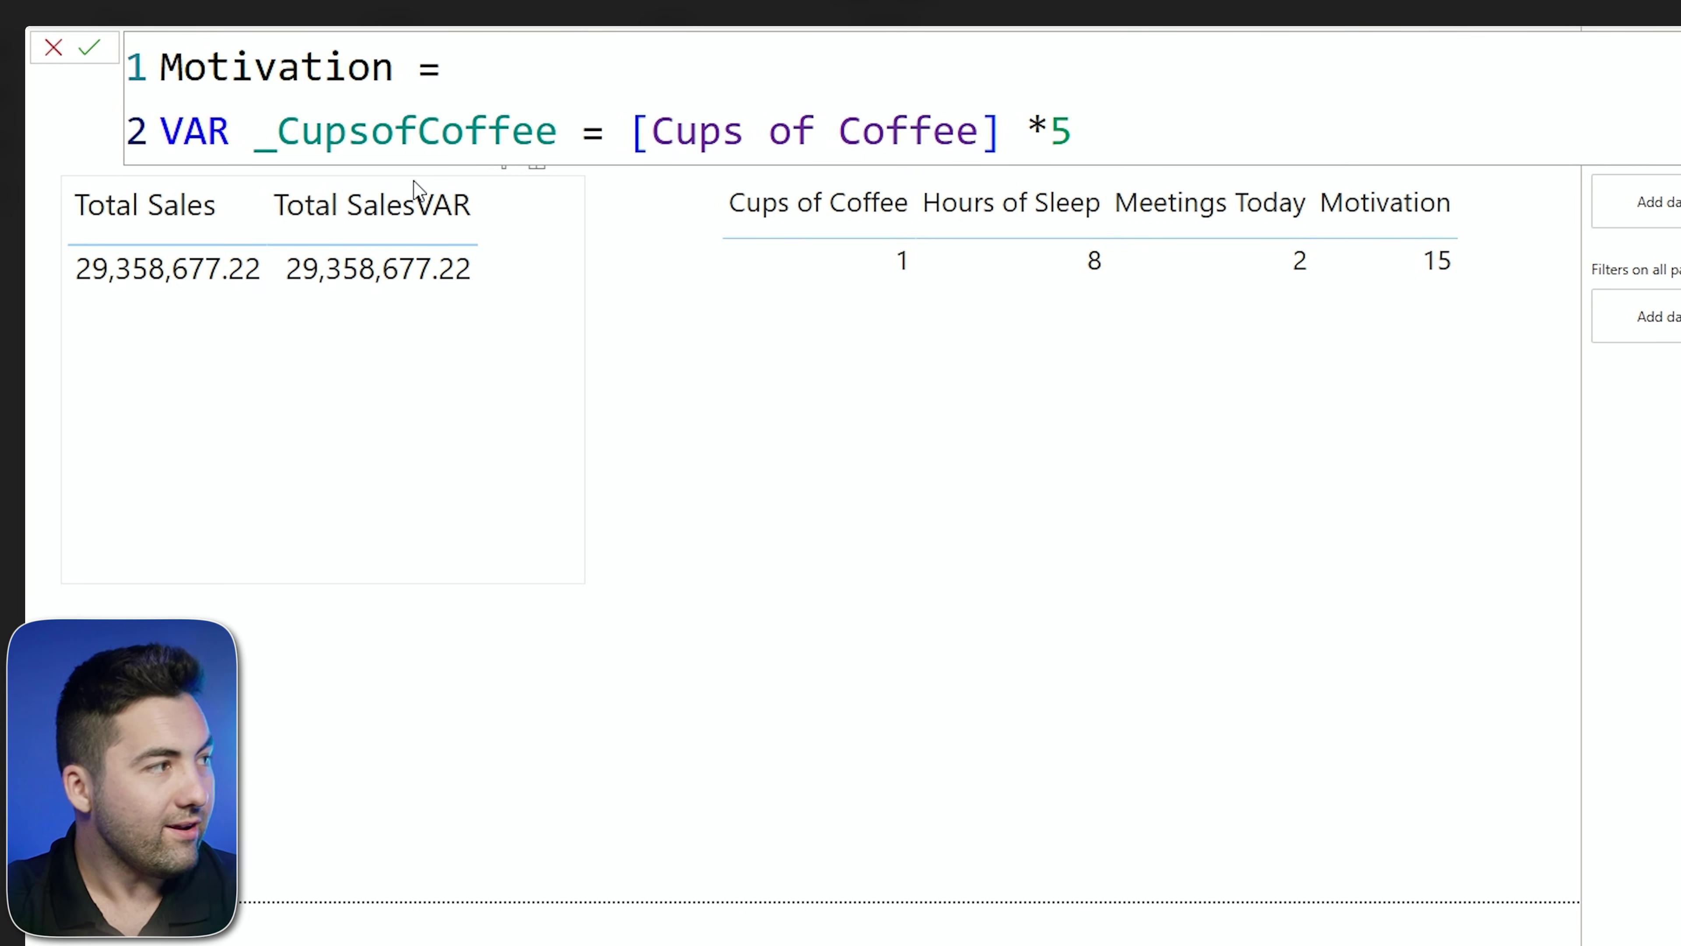
pyautogui.hotkey('shift', 'Return')
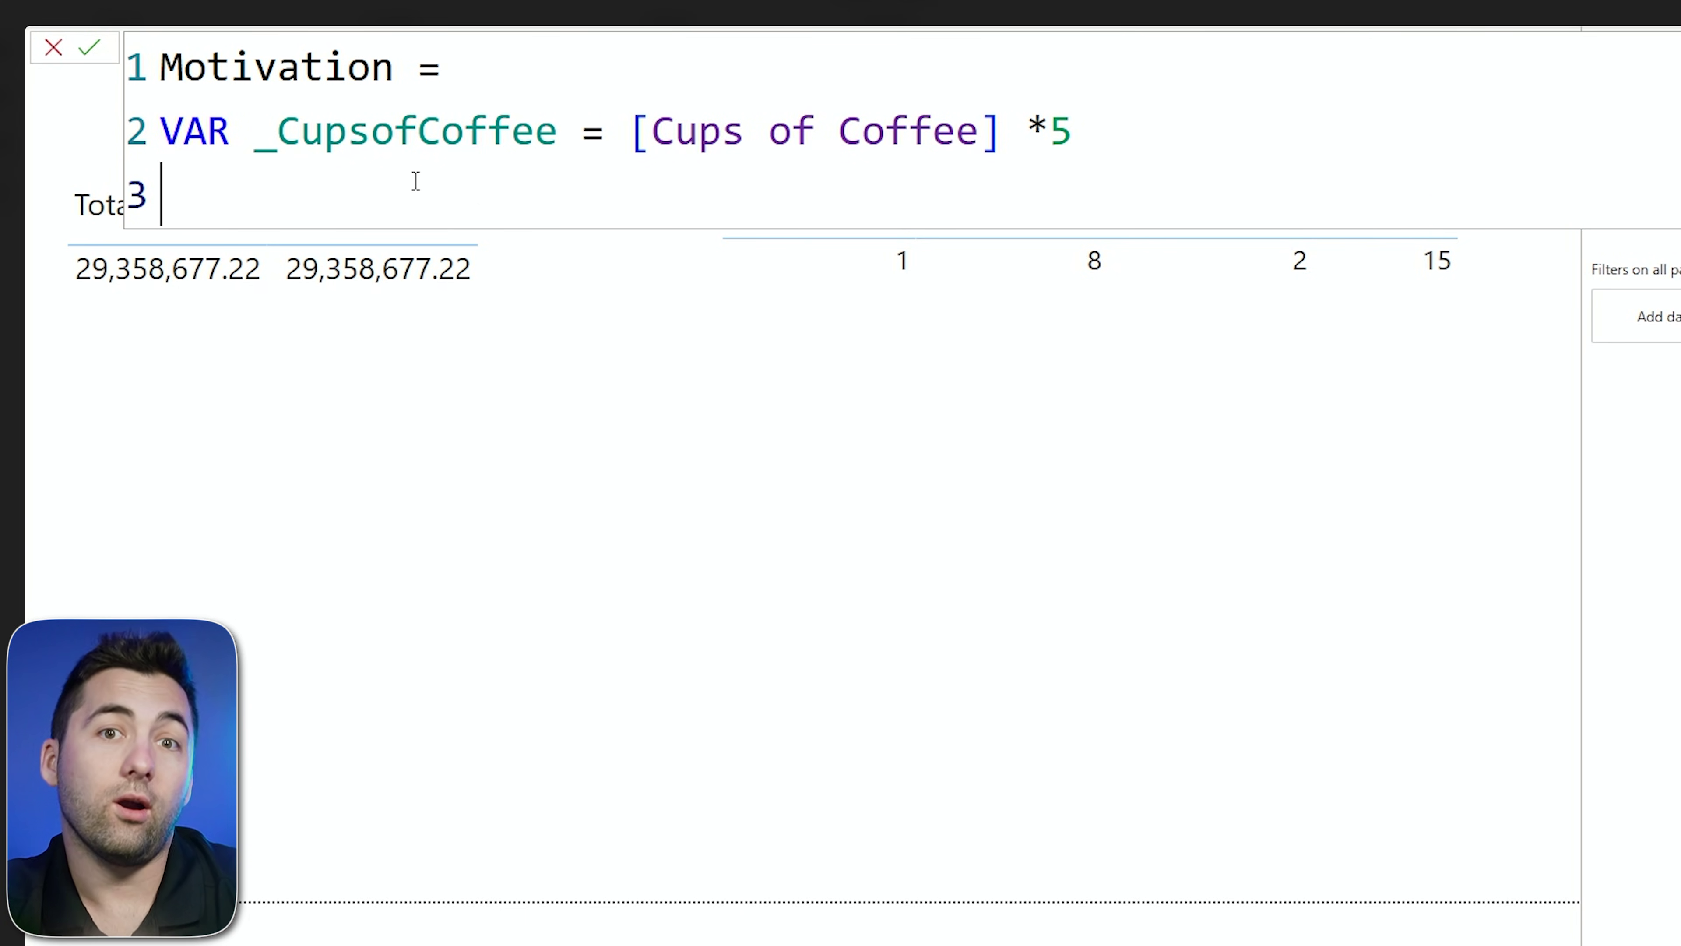
# - Rename the coffee variable in the Motivation formula to _CupsofMotivation
pyautogui.doubleClick(552, 120)
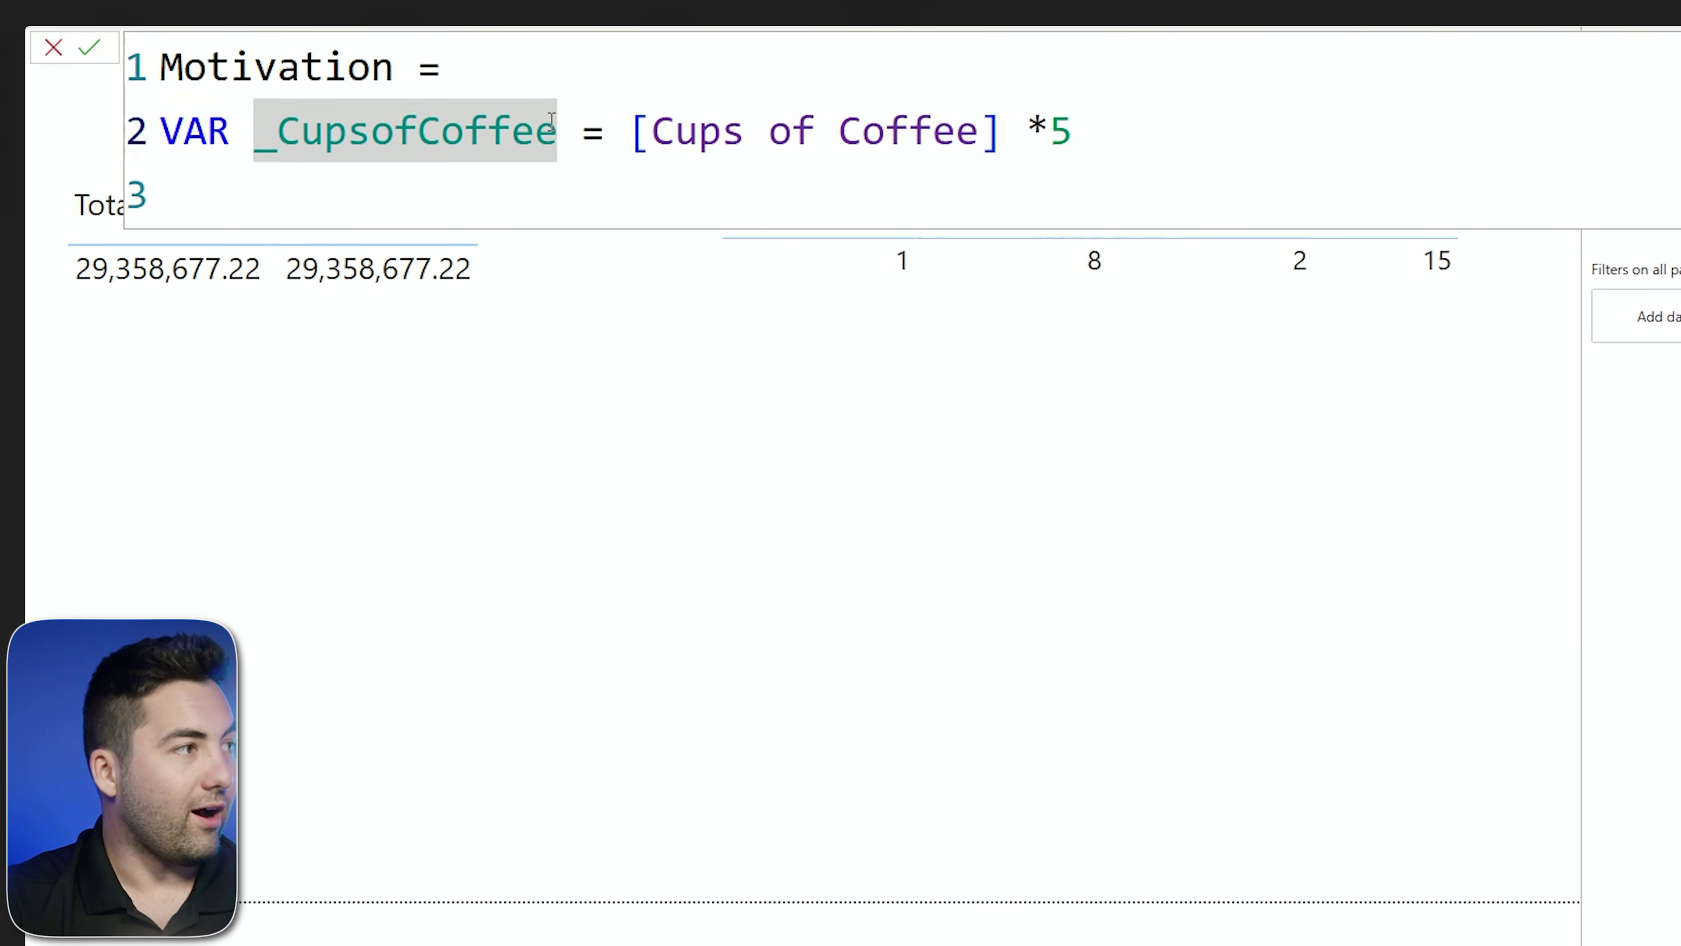
pyautogui.click(552, 121)
pyautogui.press('BackSpace')
pyautogui.press('BackSpace')
pyautogui.press('BackSpace')
pyautogui.press('BackSpace')
pyautogui.press('BackSpace')
pyautogui.press('BackSpace')
pyautogui.write('Motivation')
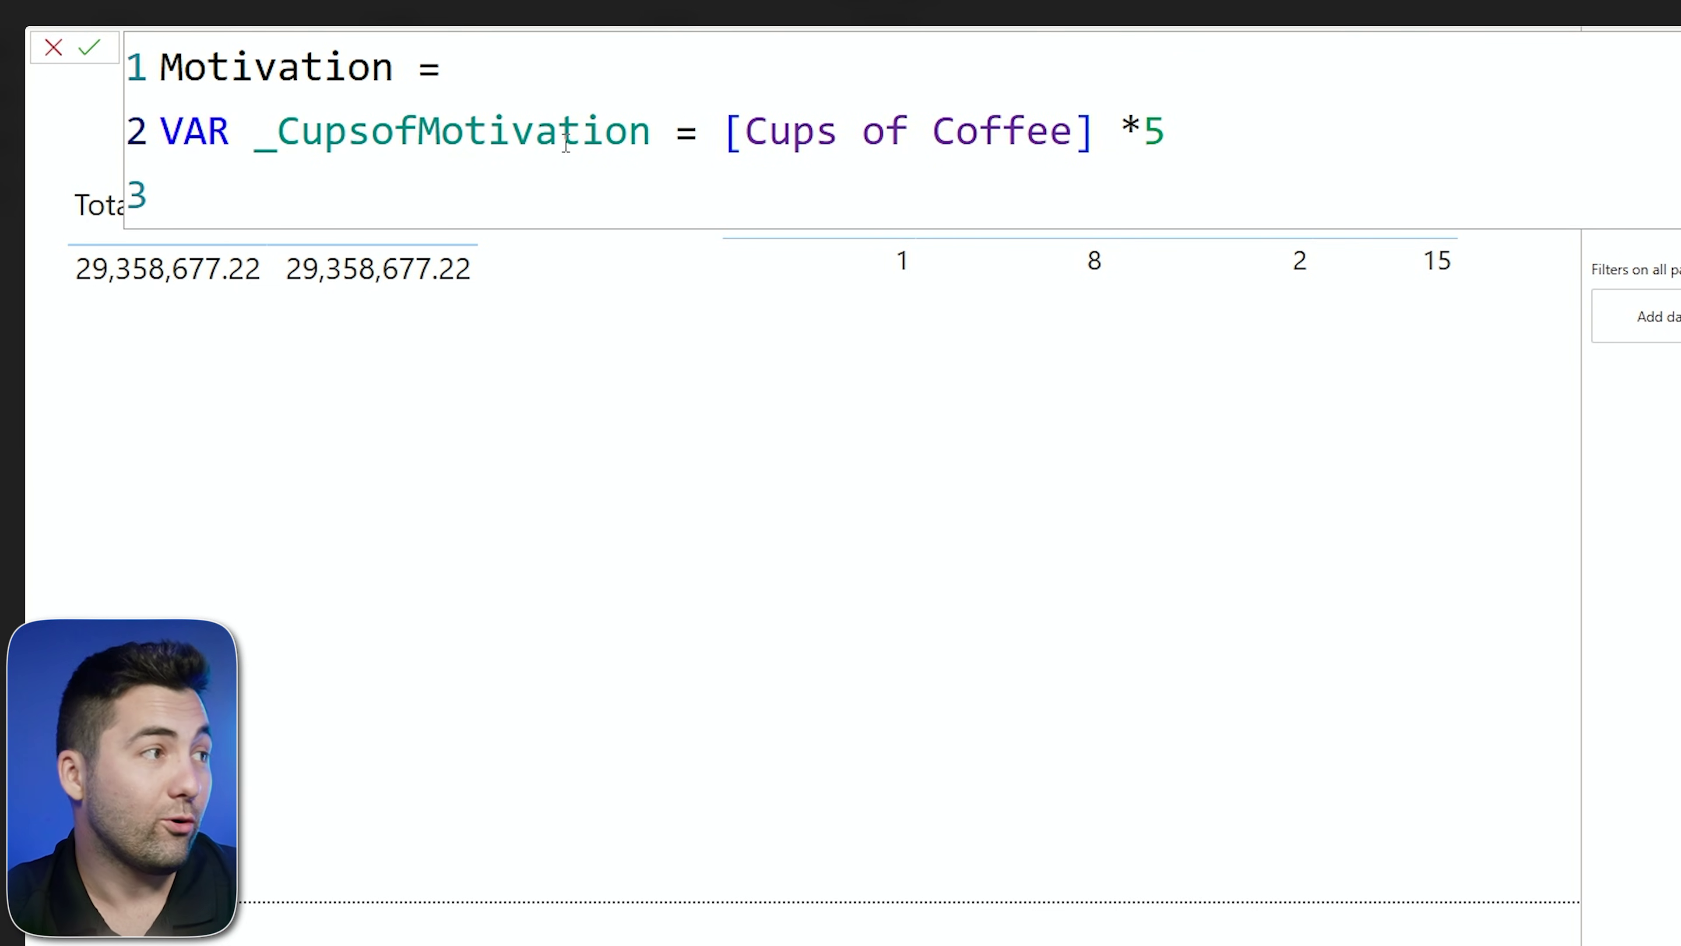
# - Declare a second variable on line 3 of the Motivation formula: VAR _SleepMptovation = [Hours of Sleep] *2
pyautogui.click(392, 206)
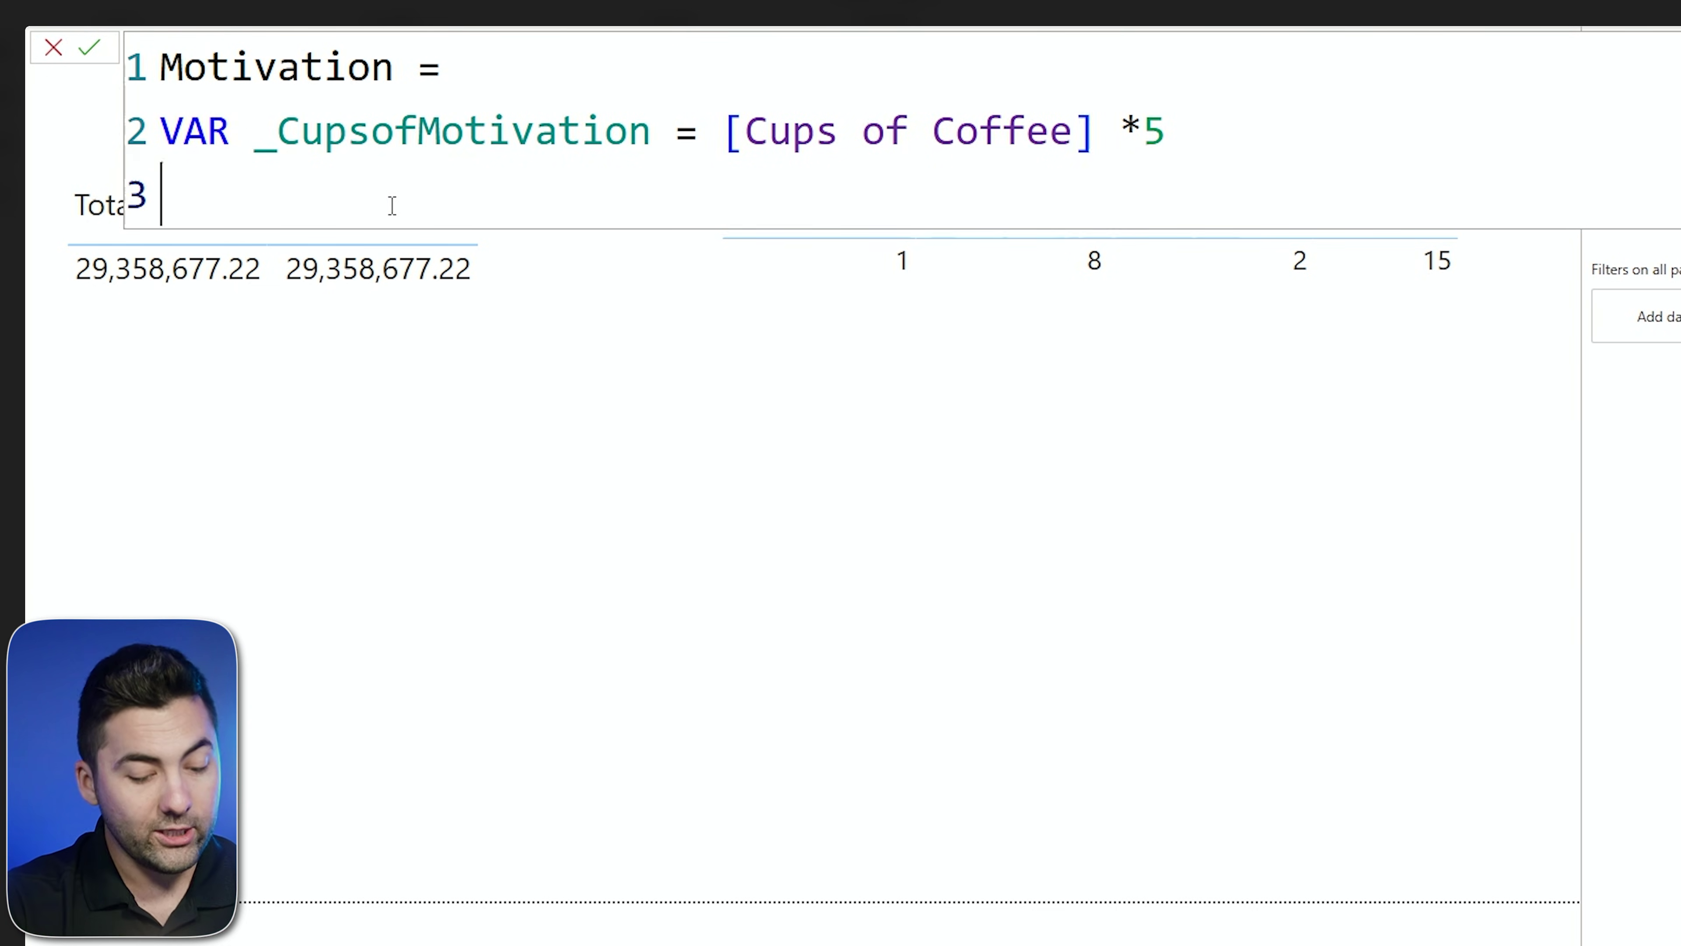
pyautogui.write('VAR ')
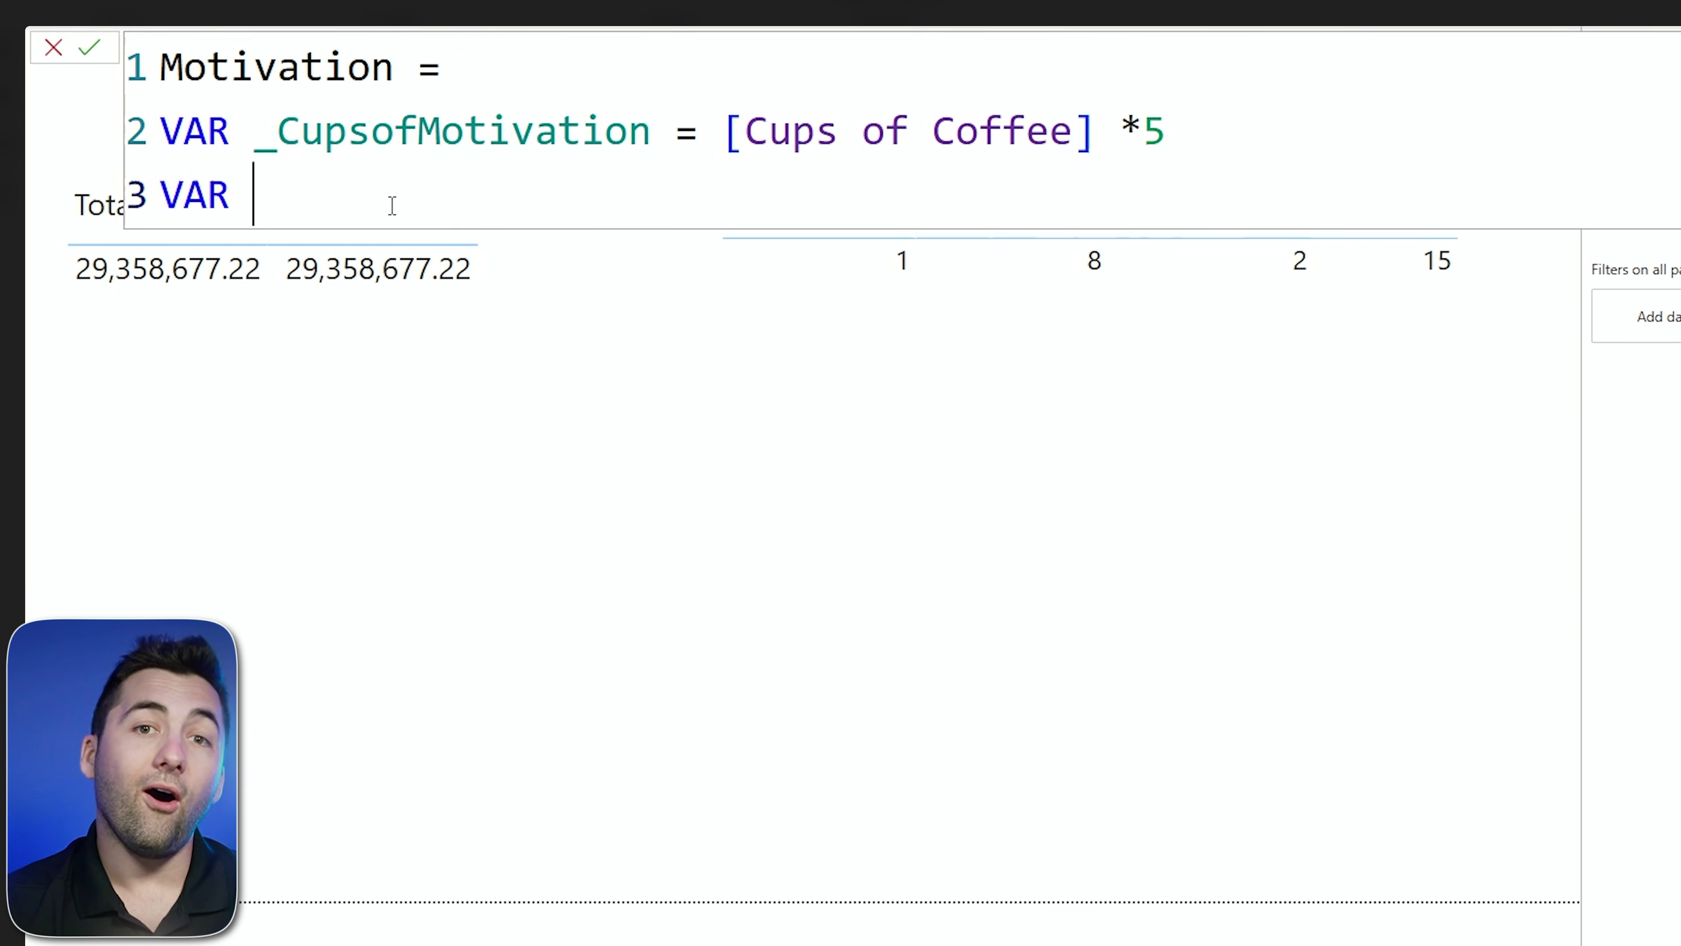
pyautogui.write('_SleepM')
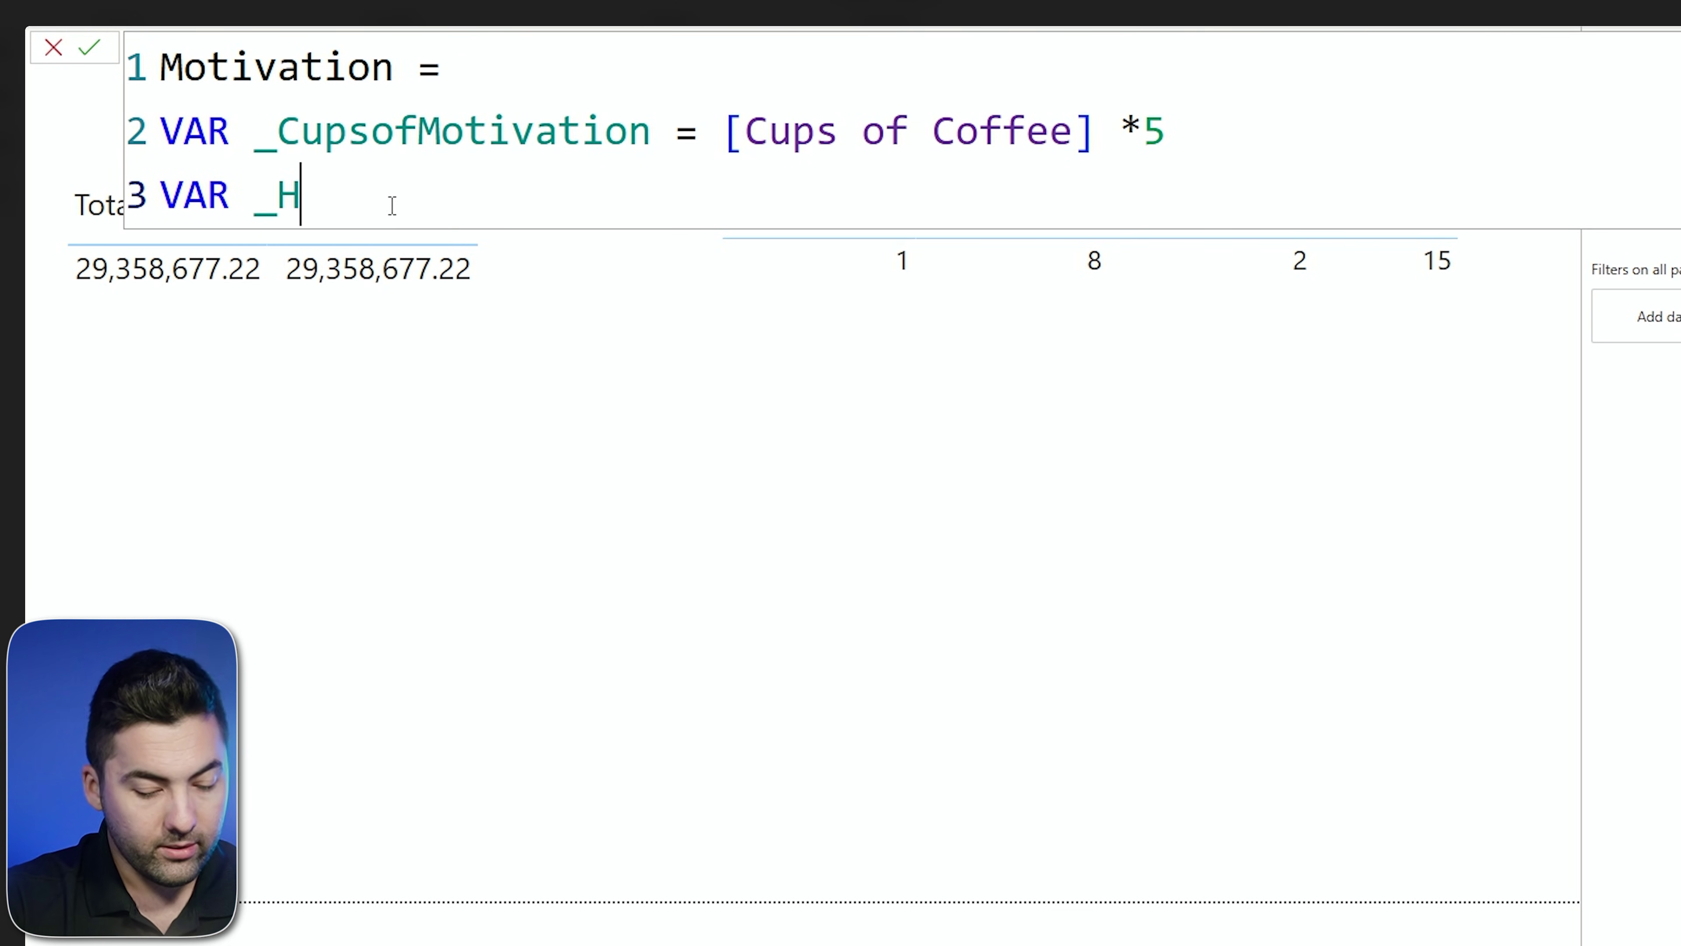
pyautogui.write('ptov')
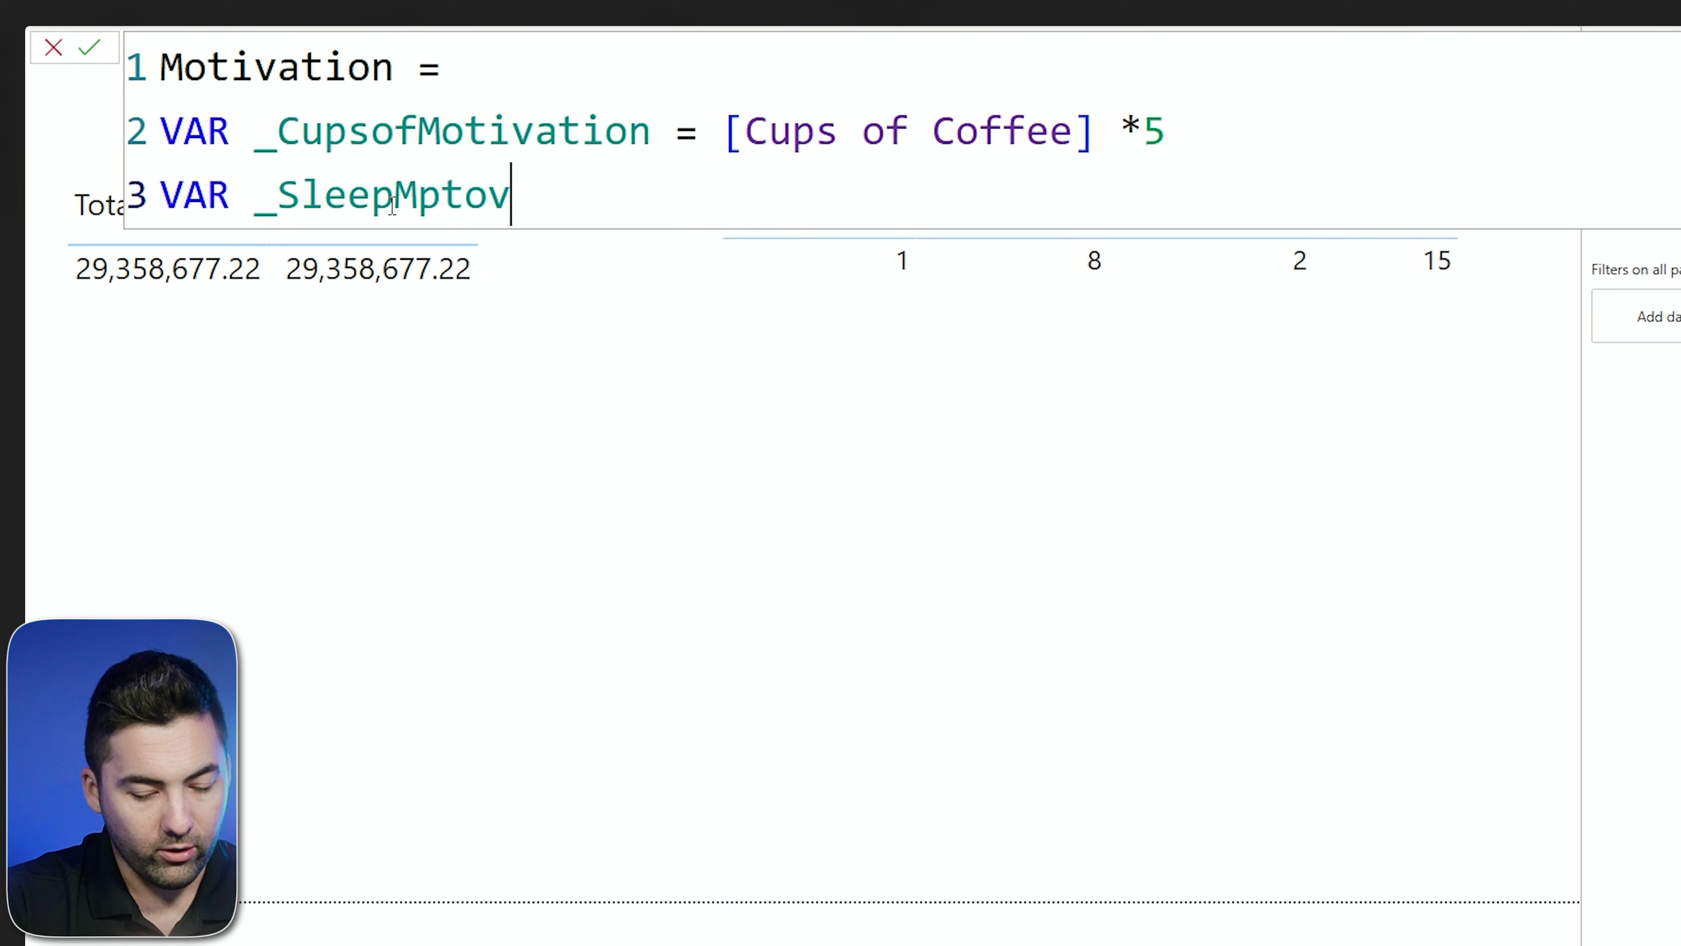
pyautogui.write('ation = [Ho')
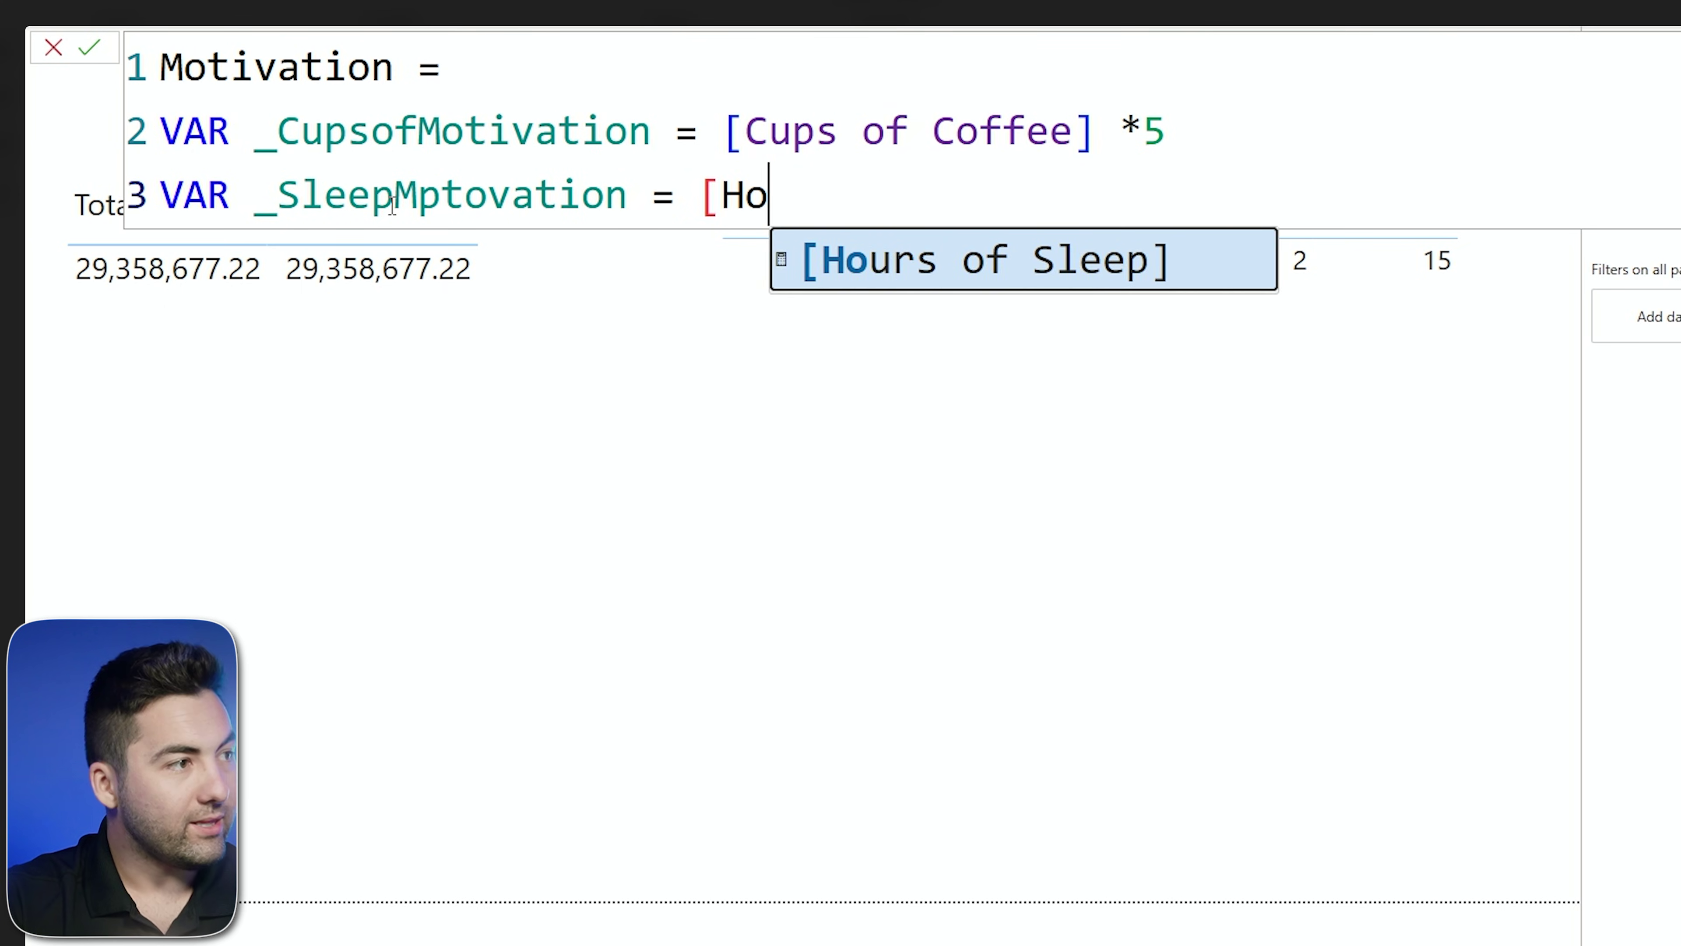
pyautogui.press('Tab')
pyautogui.write('*2')
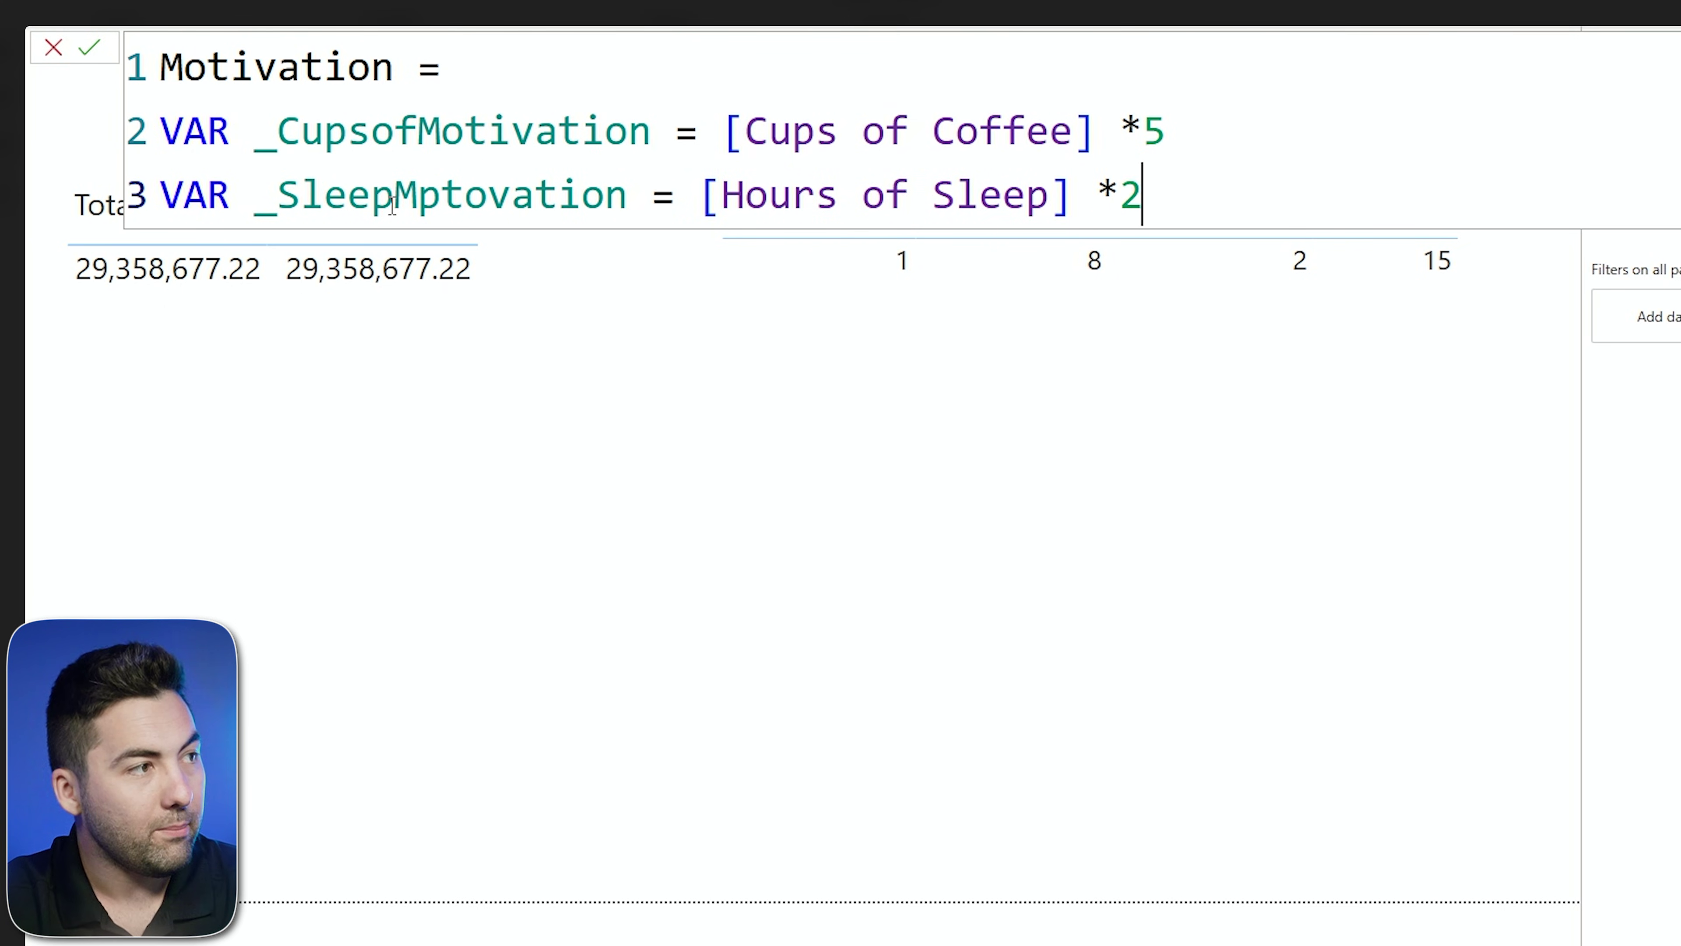
pyautogui.press('BackSpace')
pyautogui.write('2')
# - Declare a third variable on a new line of the Motivation formula: VAR _MeetingsMotivation = [Meetings Today] * 3
pyautogui.press('Return')
pyautogui.write('VAR _')
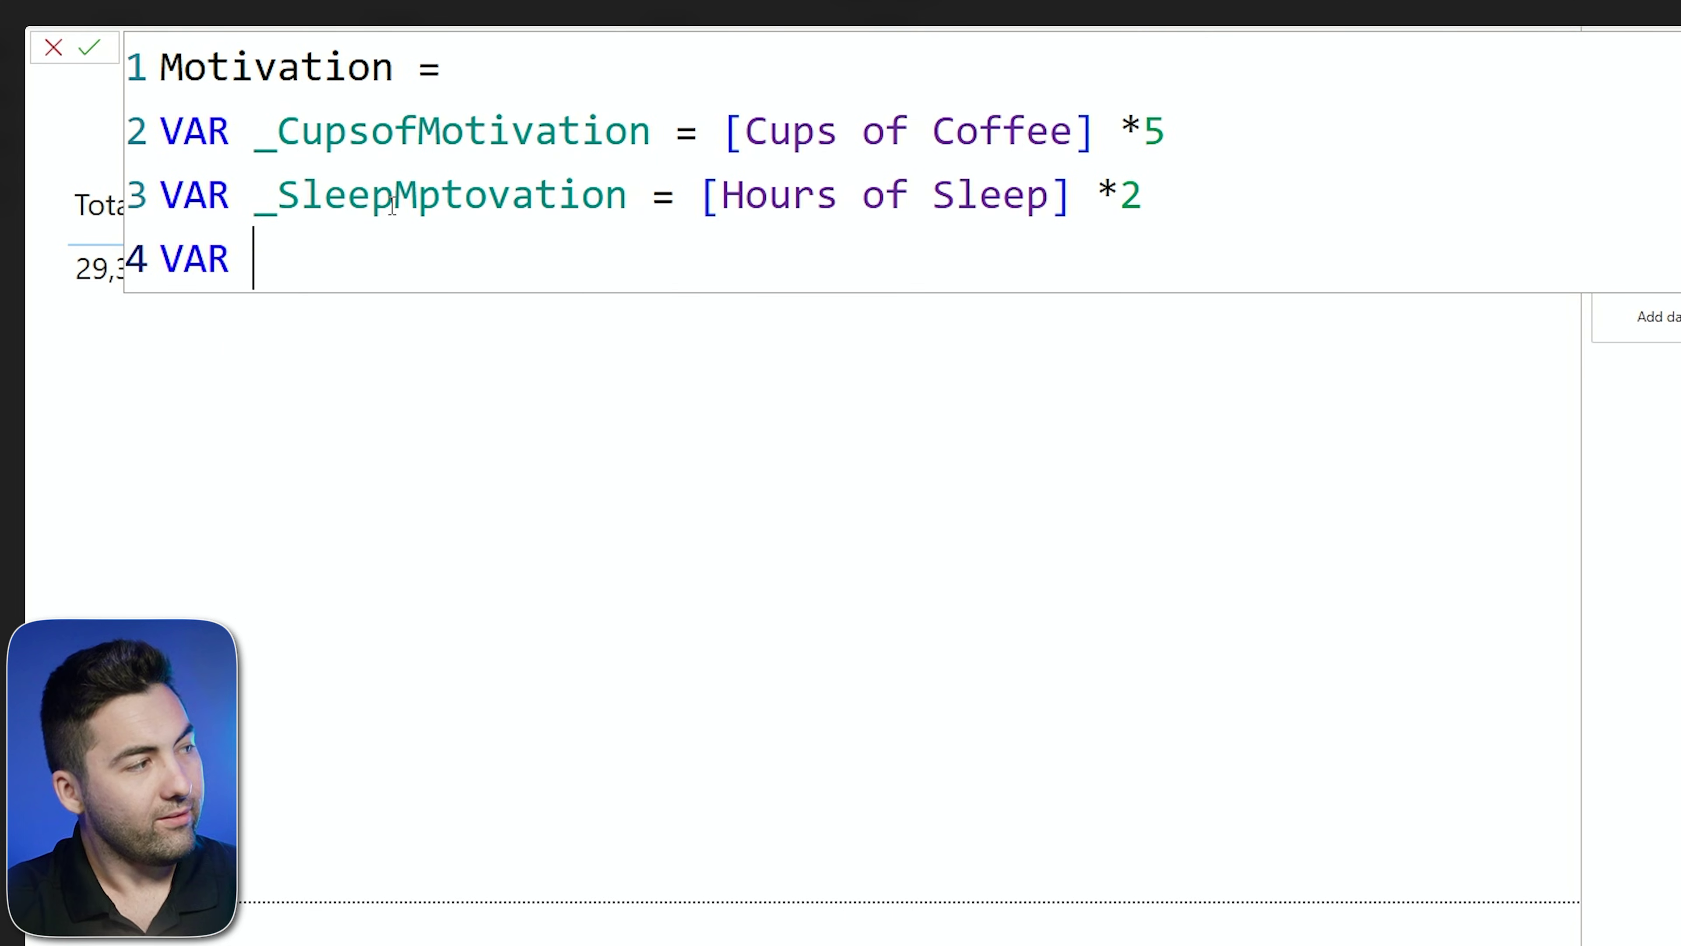
pyautogui.write('Meeti')
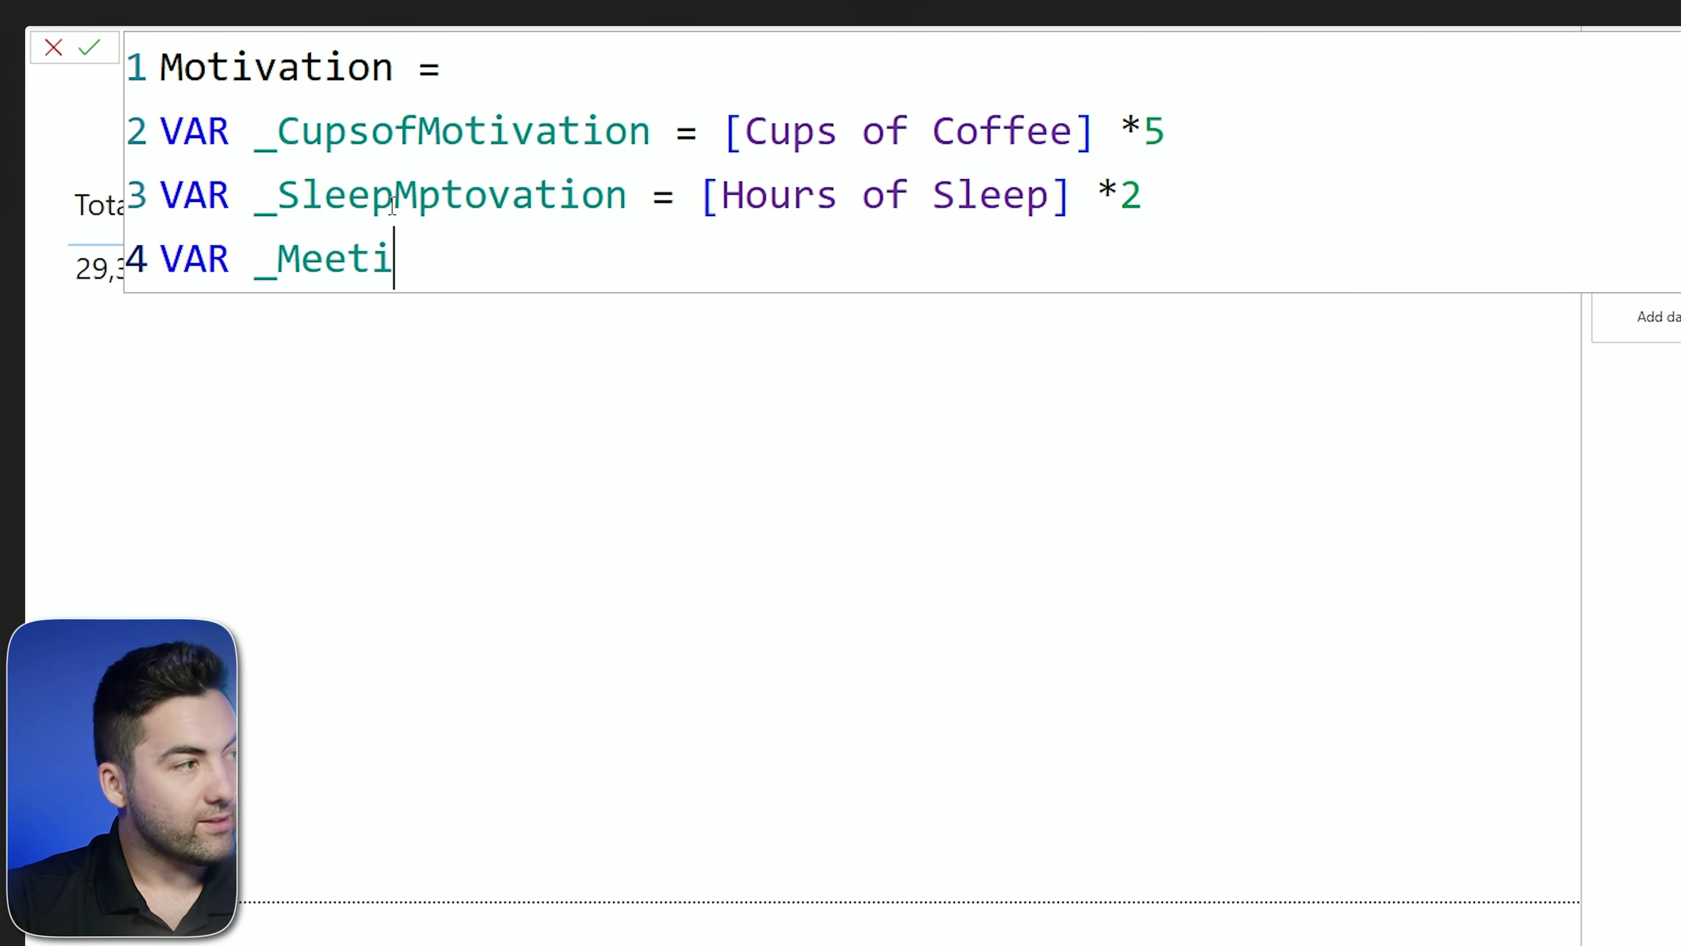
pyautogui.write('ngsMotivation =')
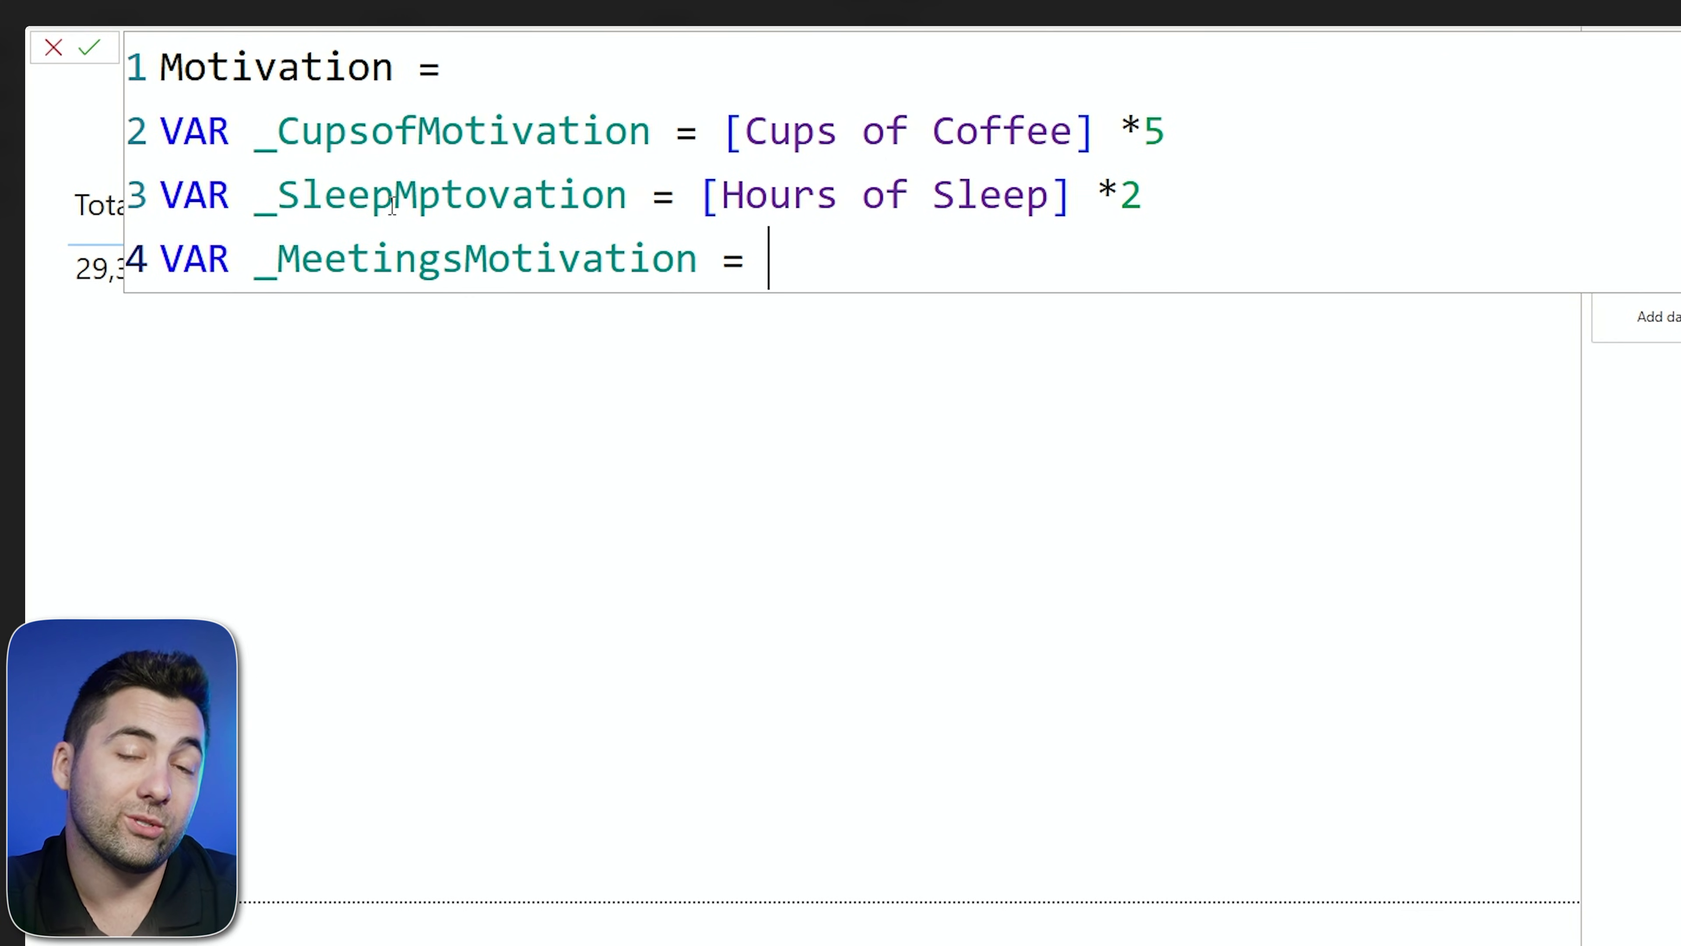
pyautogui.write('m')
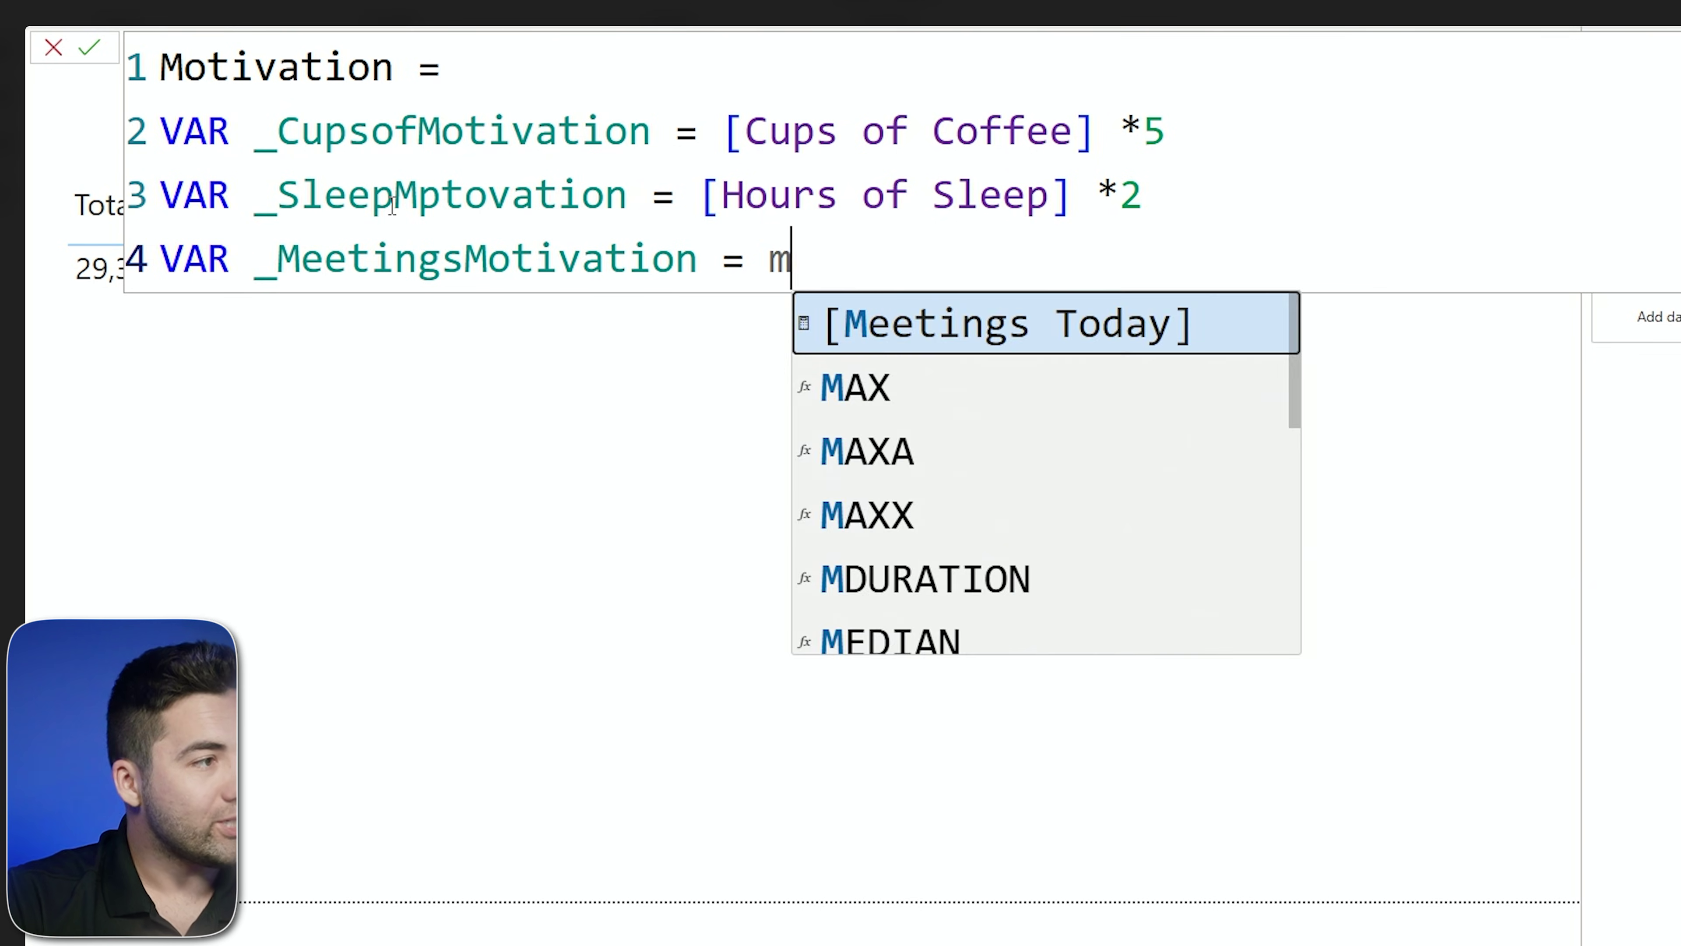
pyautogui.press('Tab')
pyautogui.write('* 3')
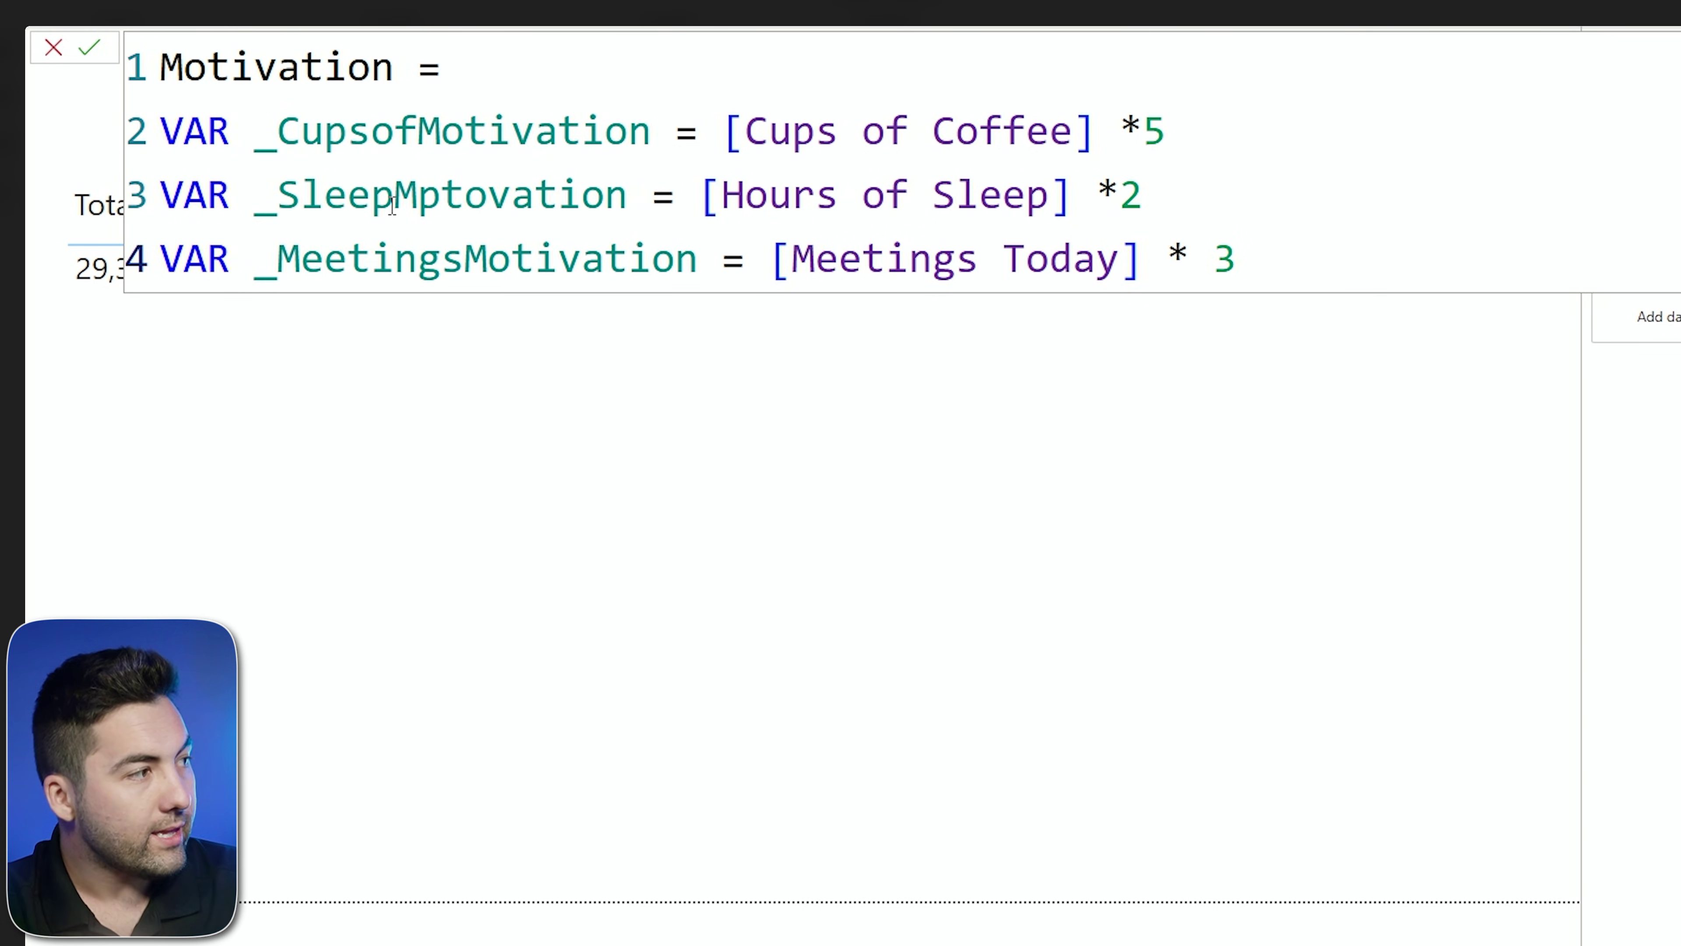
# - Add a RETURN line below the variables, followed on its own line by _CupsofMotivation + _SleepMptovation
pyautogui.hotkey('shift', 'Return')
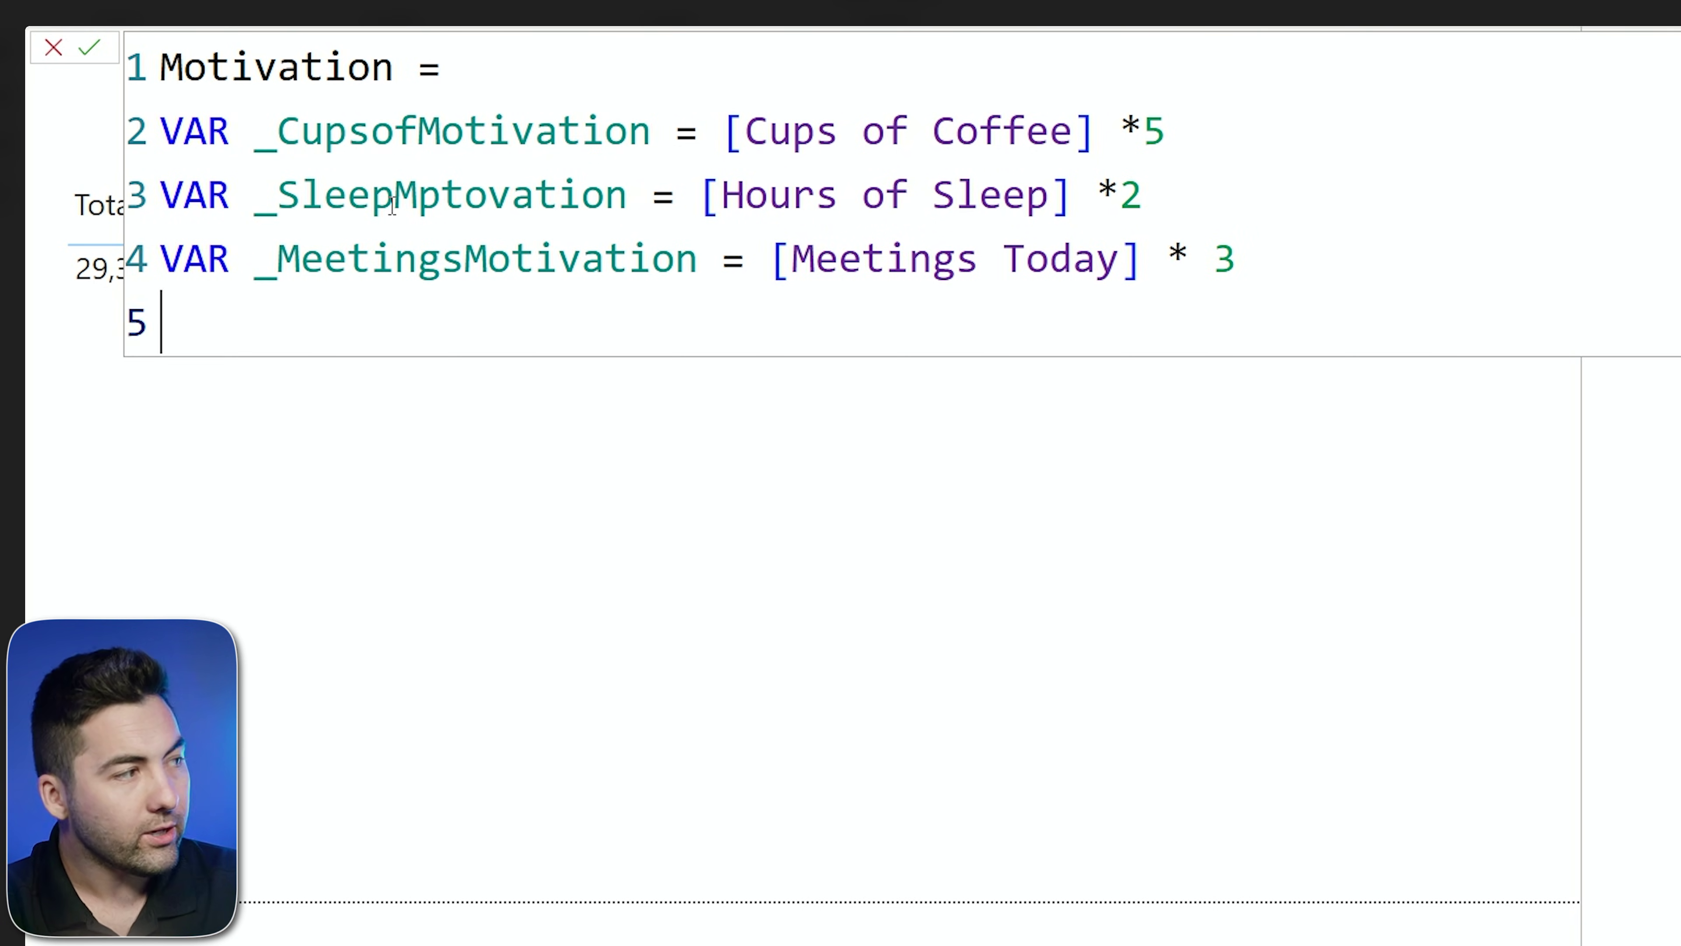
pyautogui.write('RETURN')
pyautogui.hotkey('shift', 'Return')
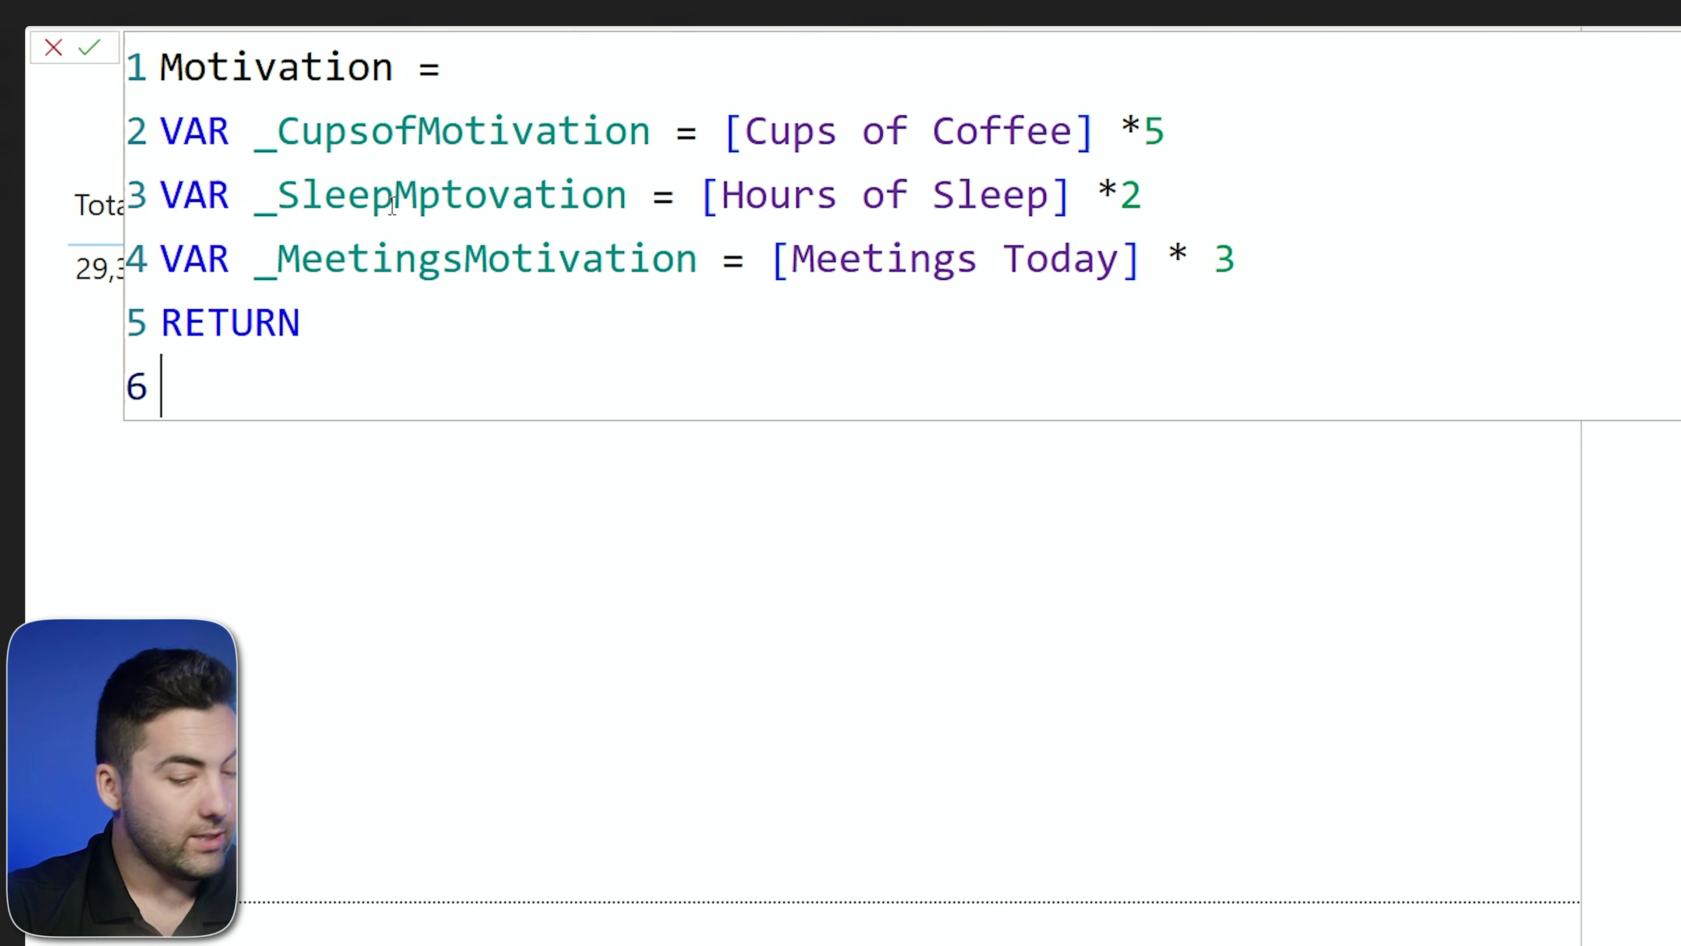
pyautogui.write('_')
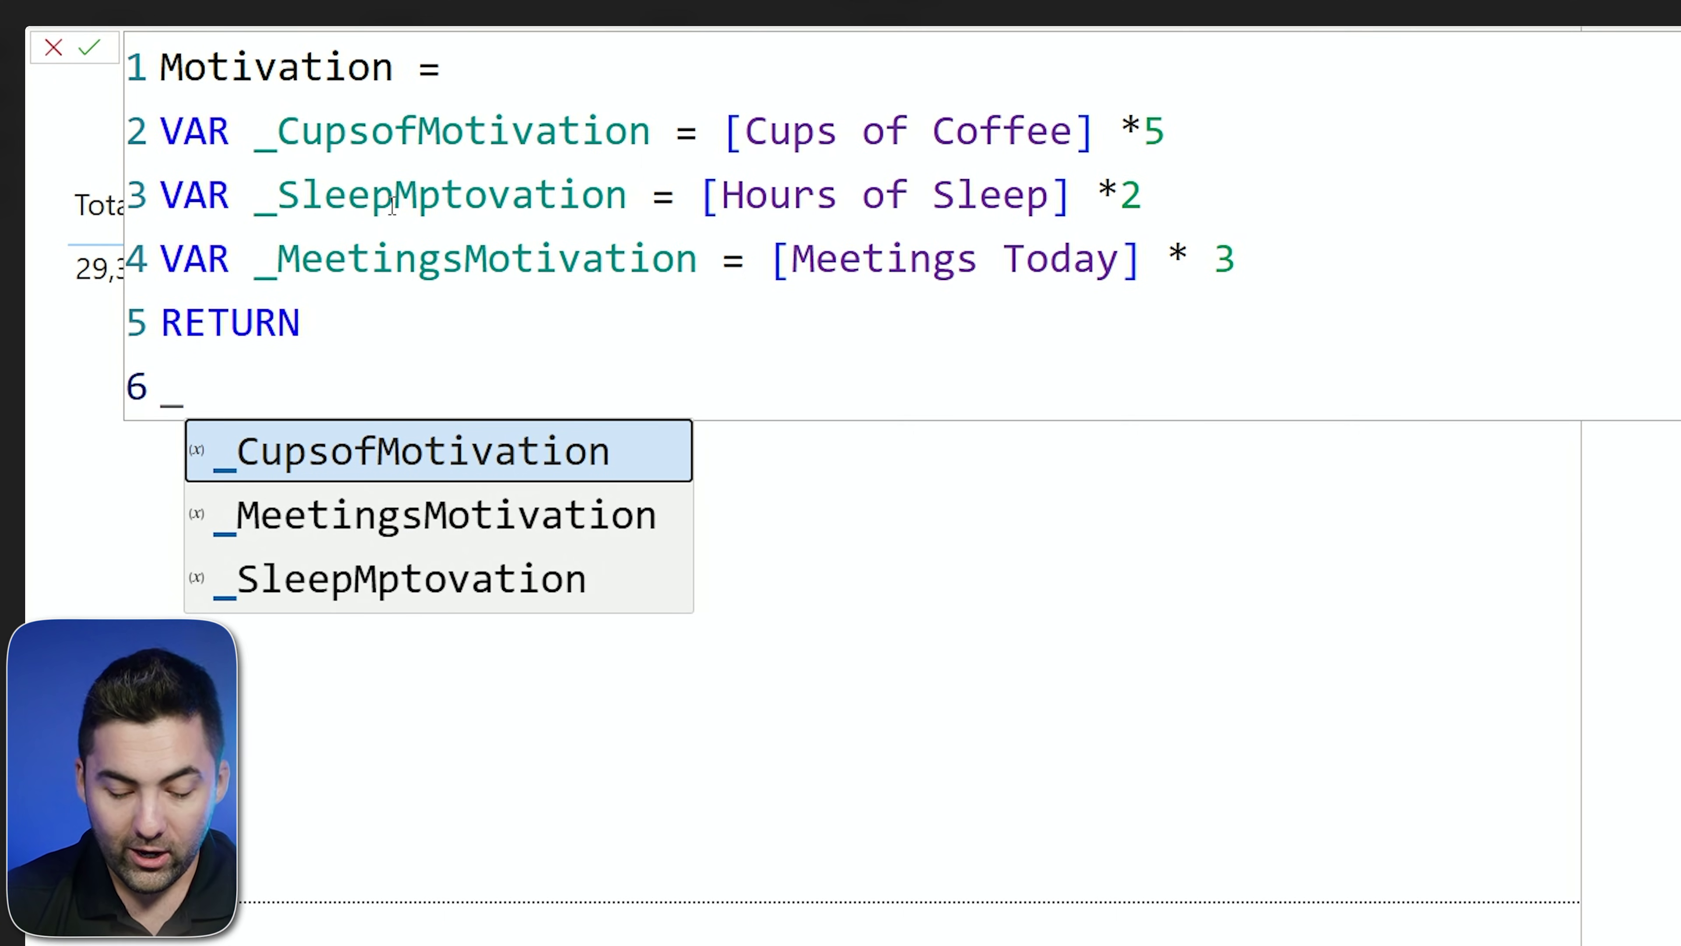
pyautogui.press('Tab')
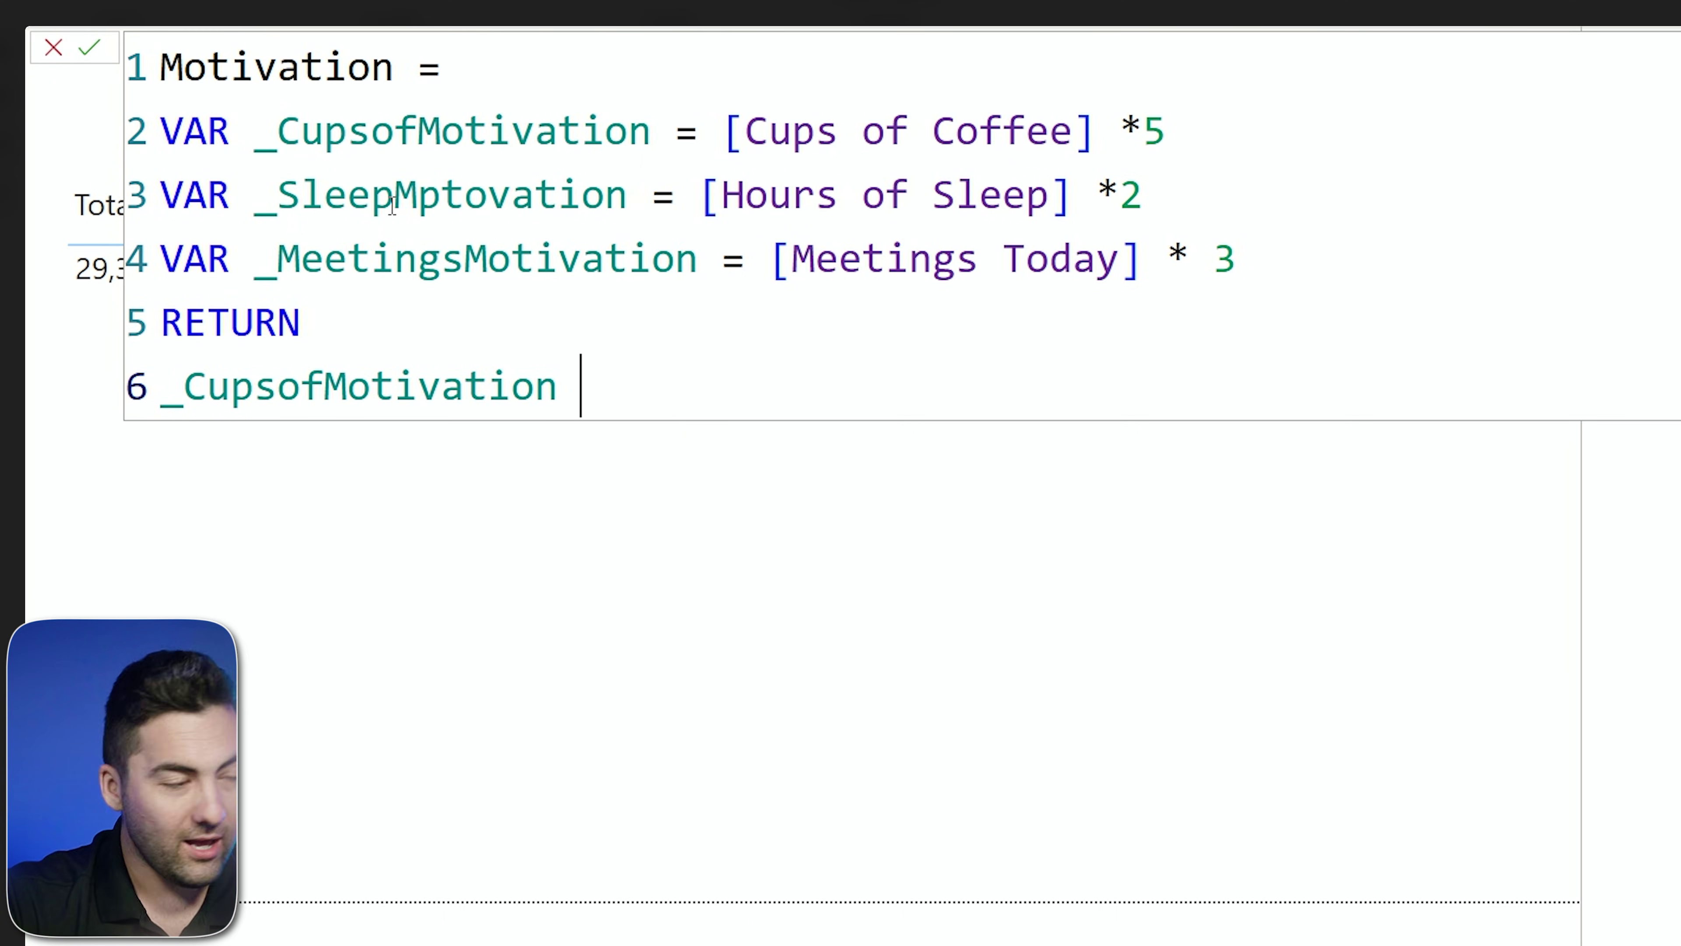
pyautogui.write('+ _')
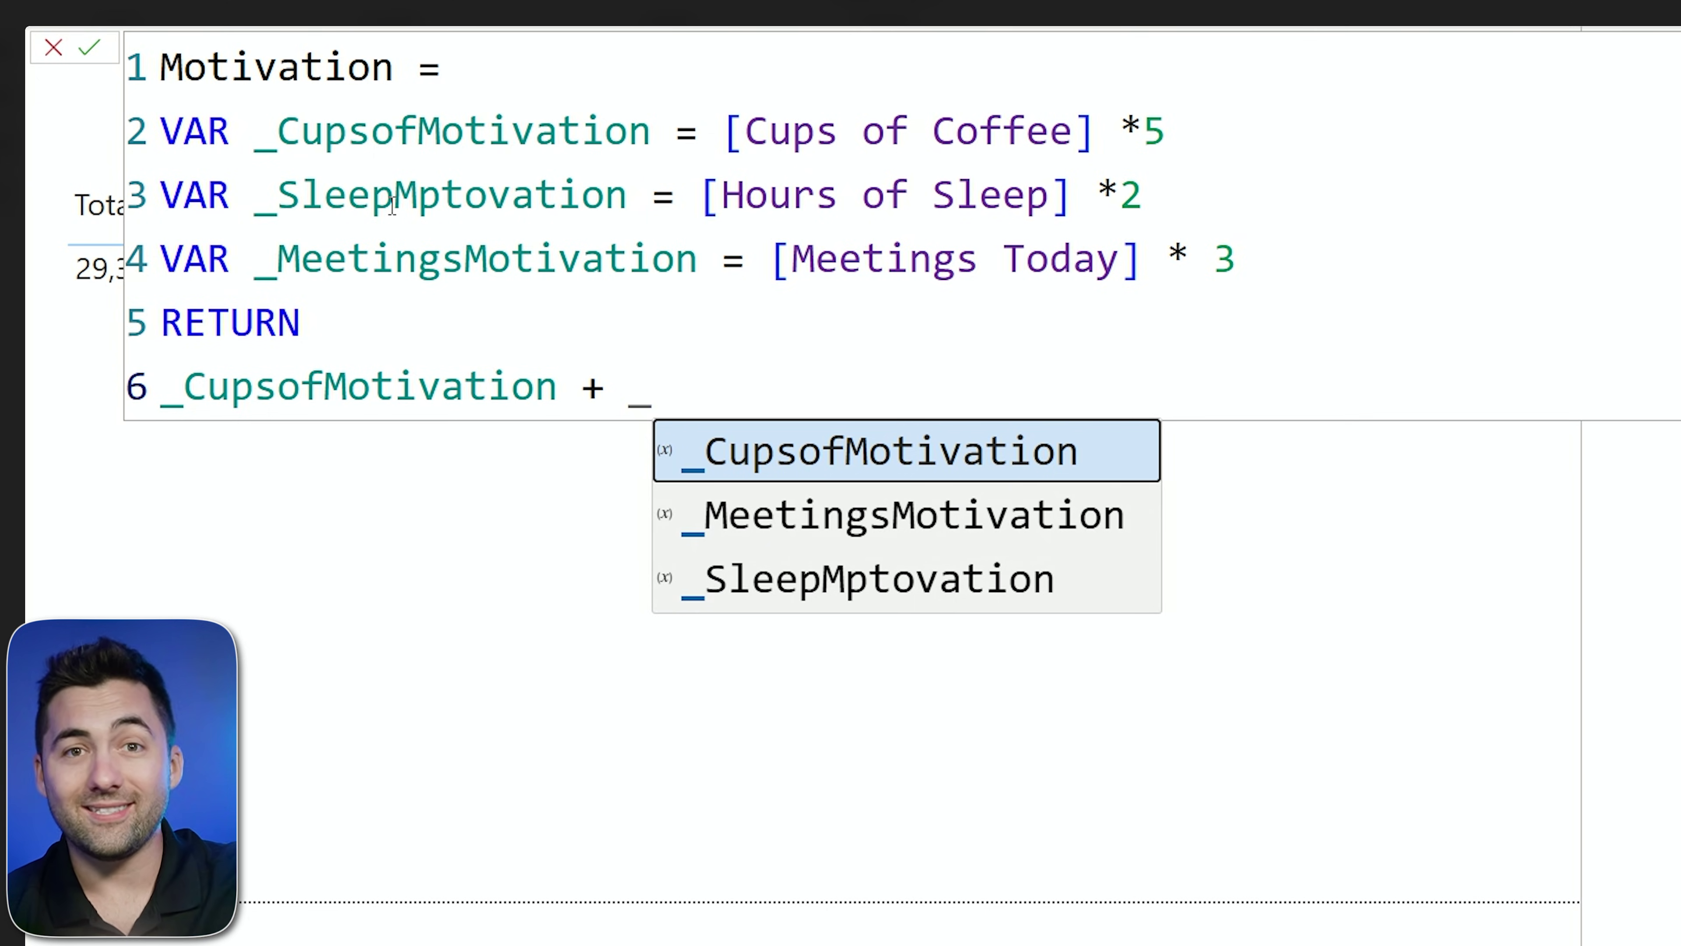
pyautogui.press('Down')
pyautogui.press('Down')
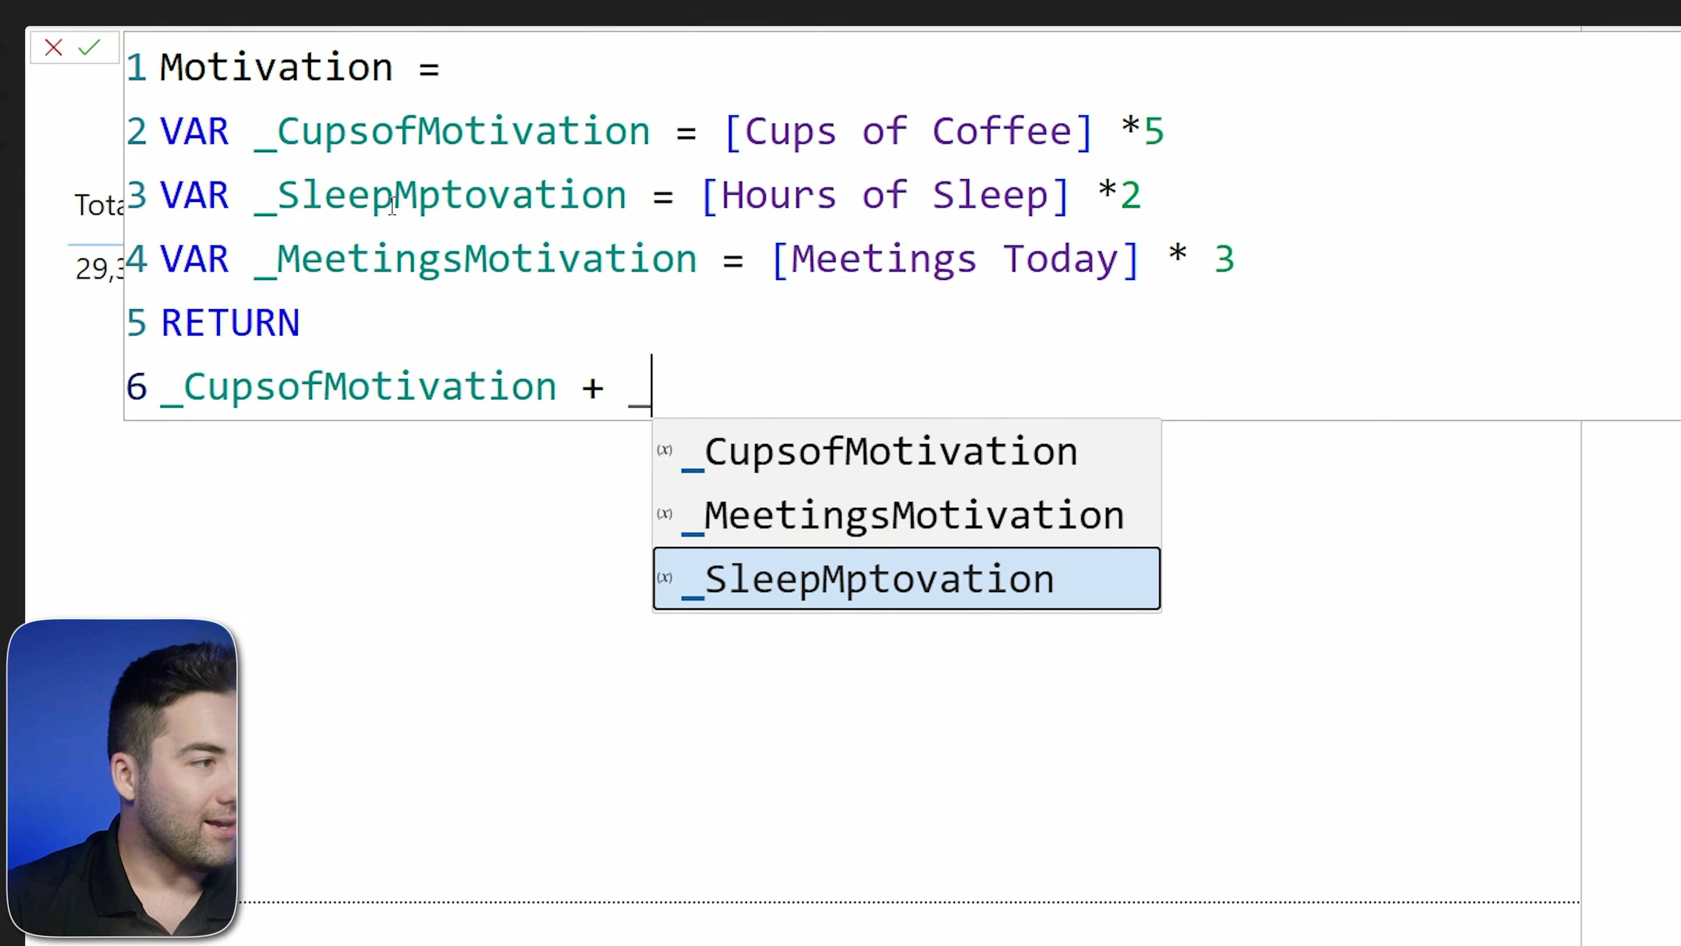
pyautogui.press('Tab')
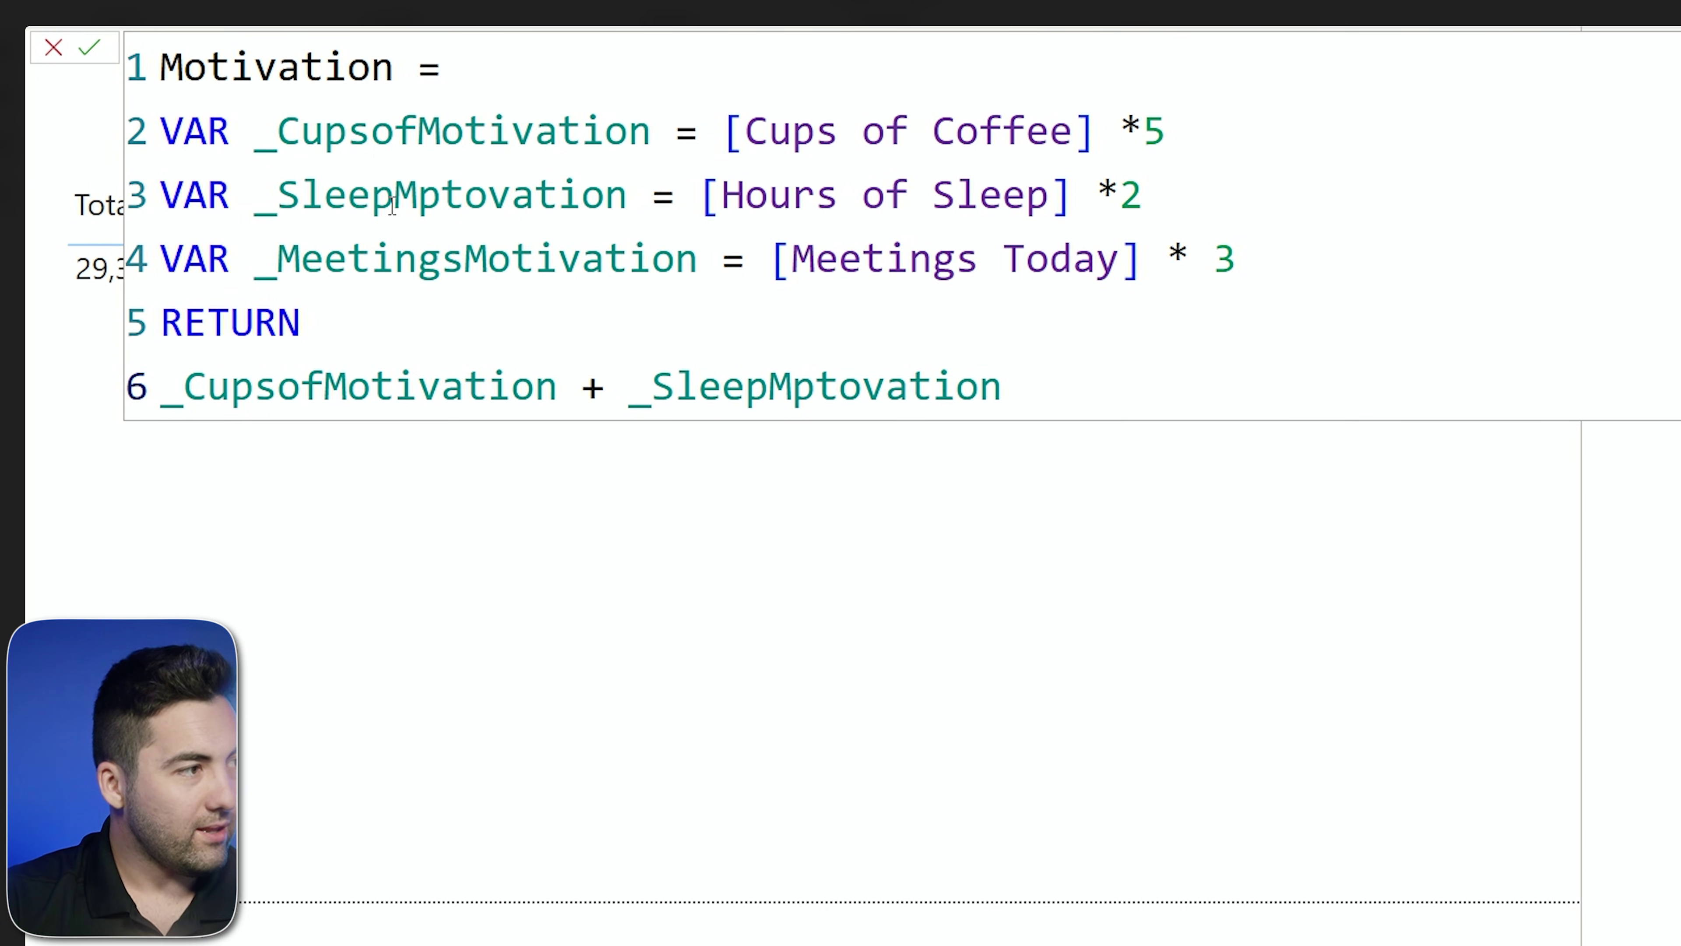
# - Subtract _MeetingsMotivation at the end of the RETURN expression
pyautogui.write('- ')
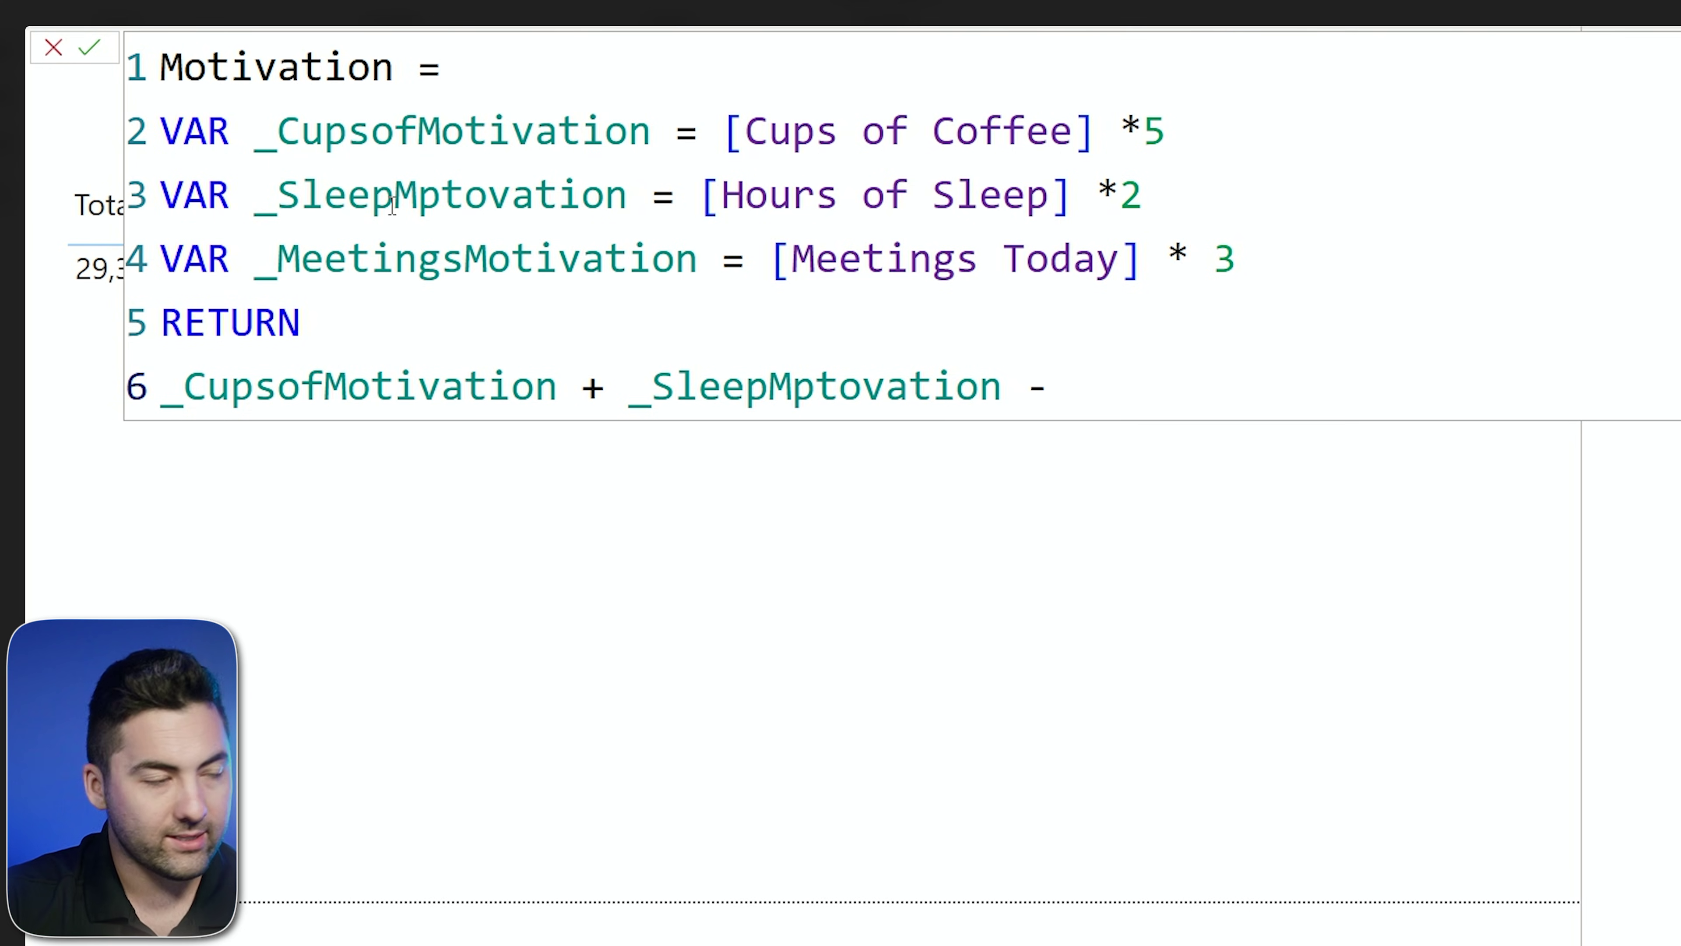
pyautogui.write('_')
pyautogui.press('Escape')
pyautogui.hotkey('ctrl', 'space')
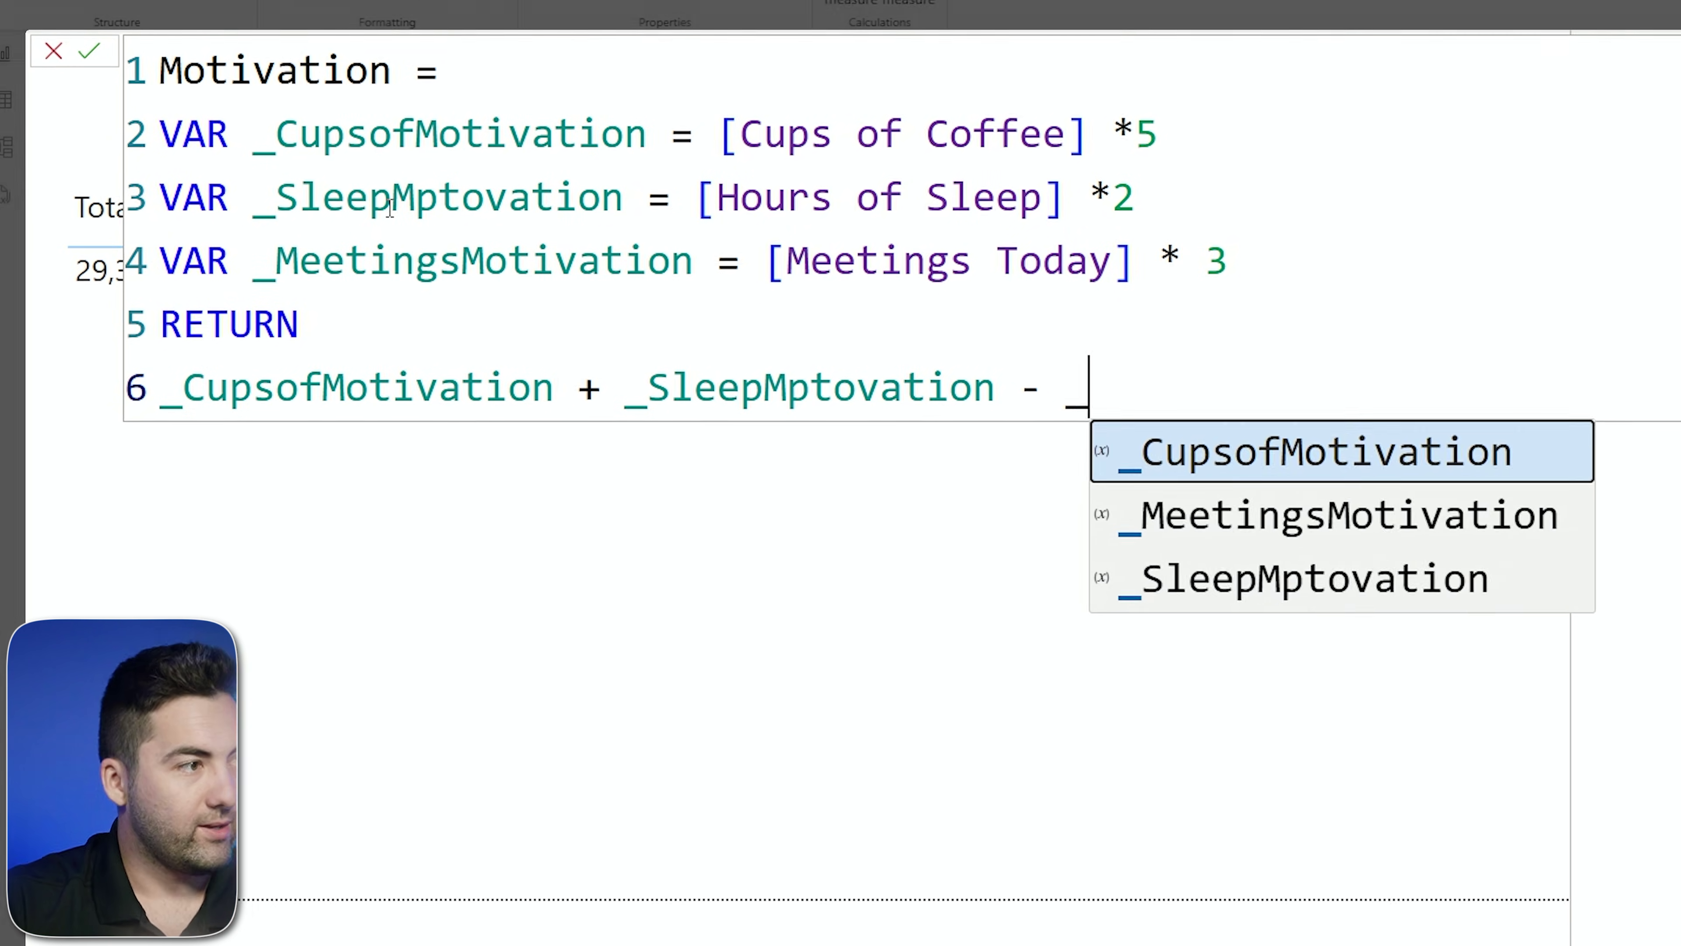
pyautogui.press('Down')
pyautogui.press('Tab')
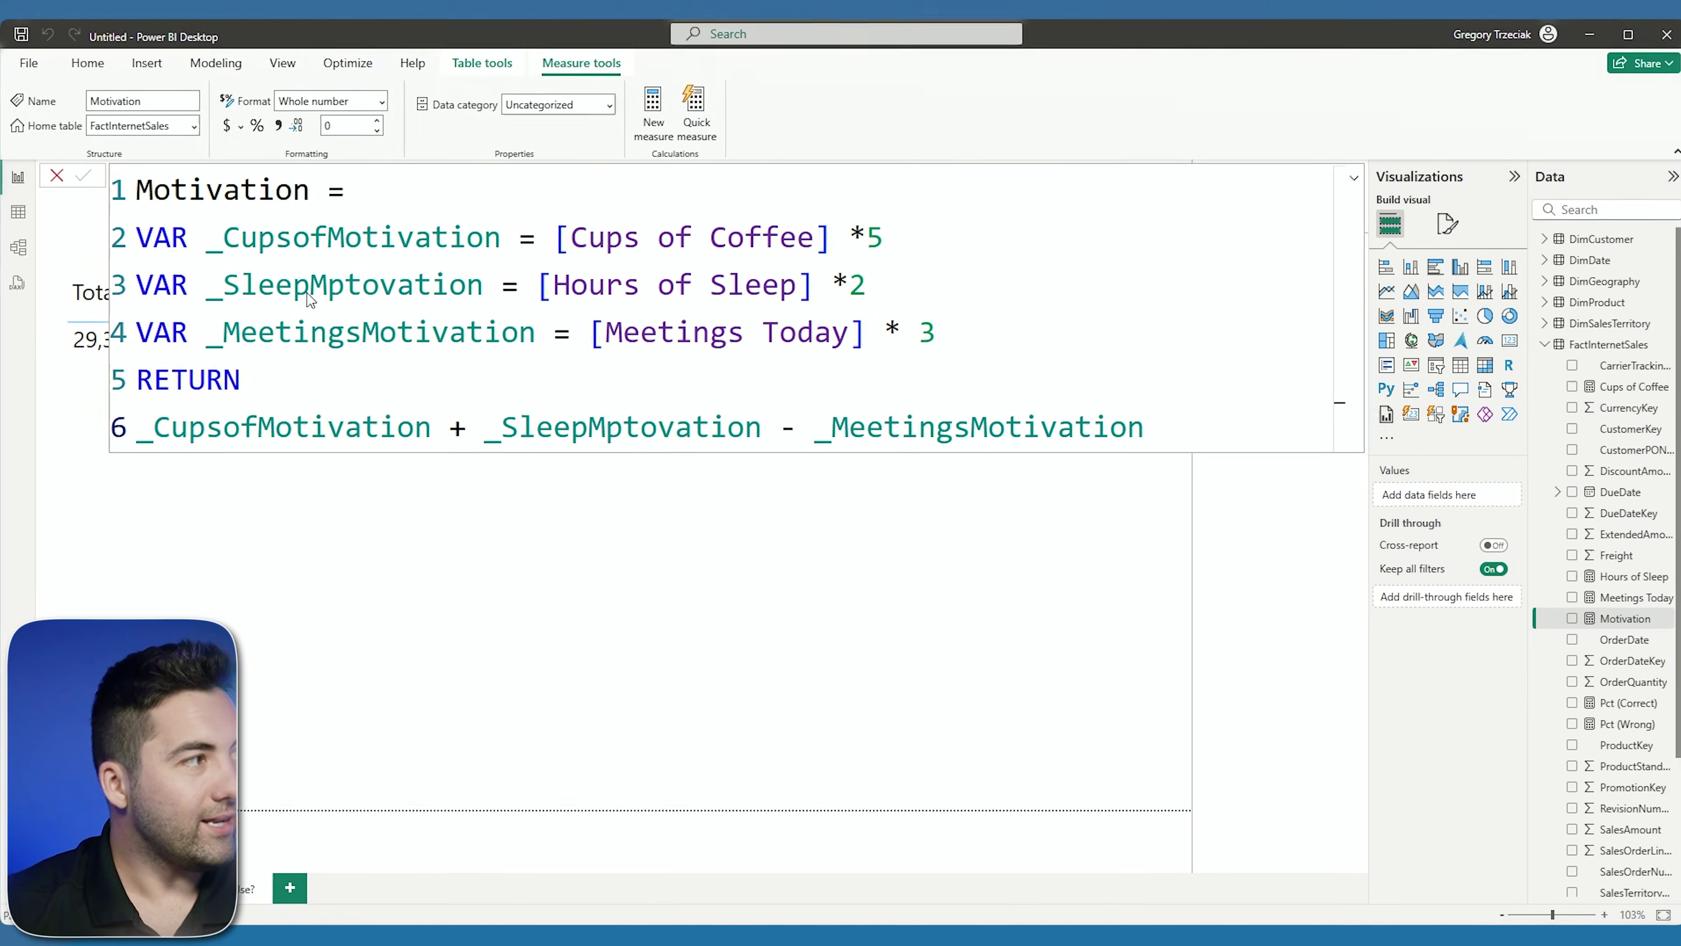
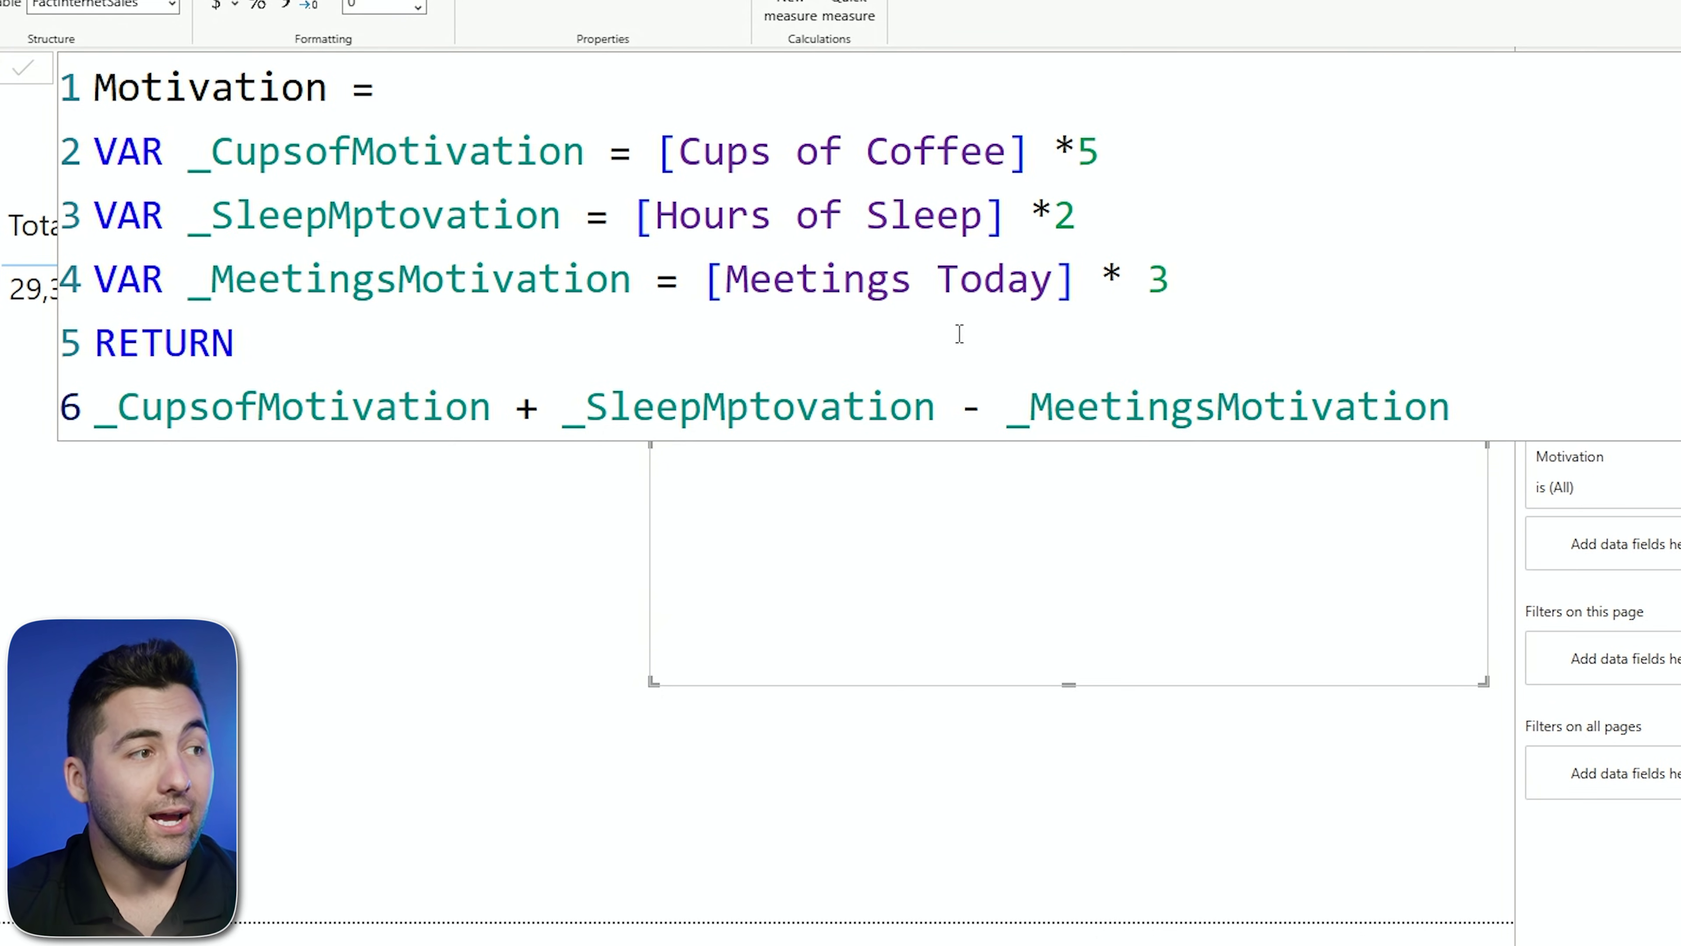
# - Reduce the RETURN expression of the Motivation measure to _CupsofMotivation only and apply the formula
pyautogui.moveTo(1516, 406); pyautogui.dragTo(492, 405)
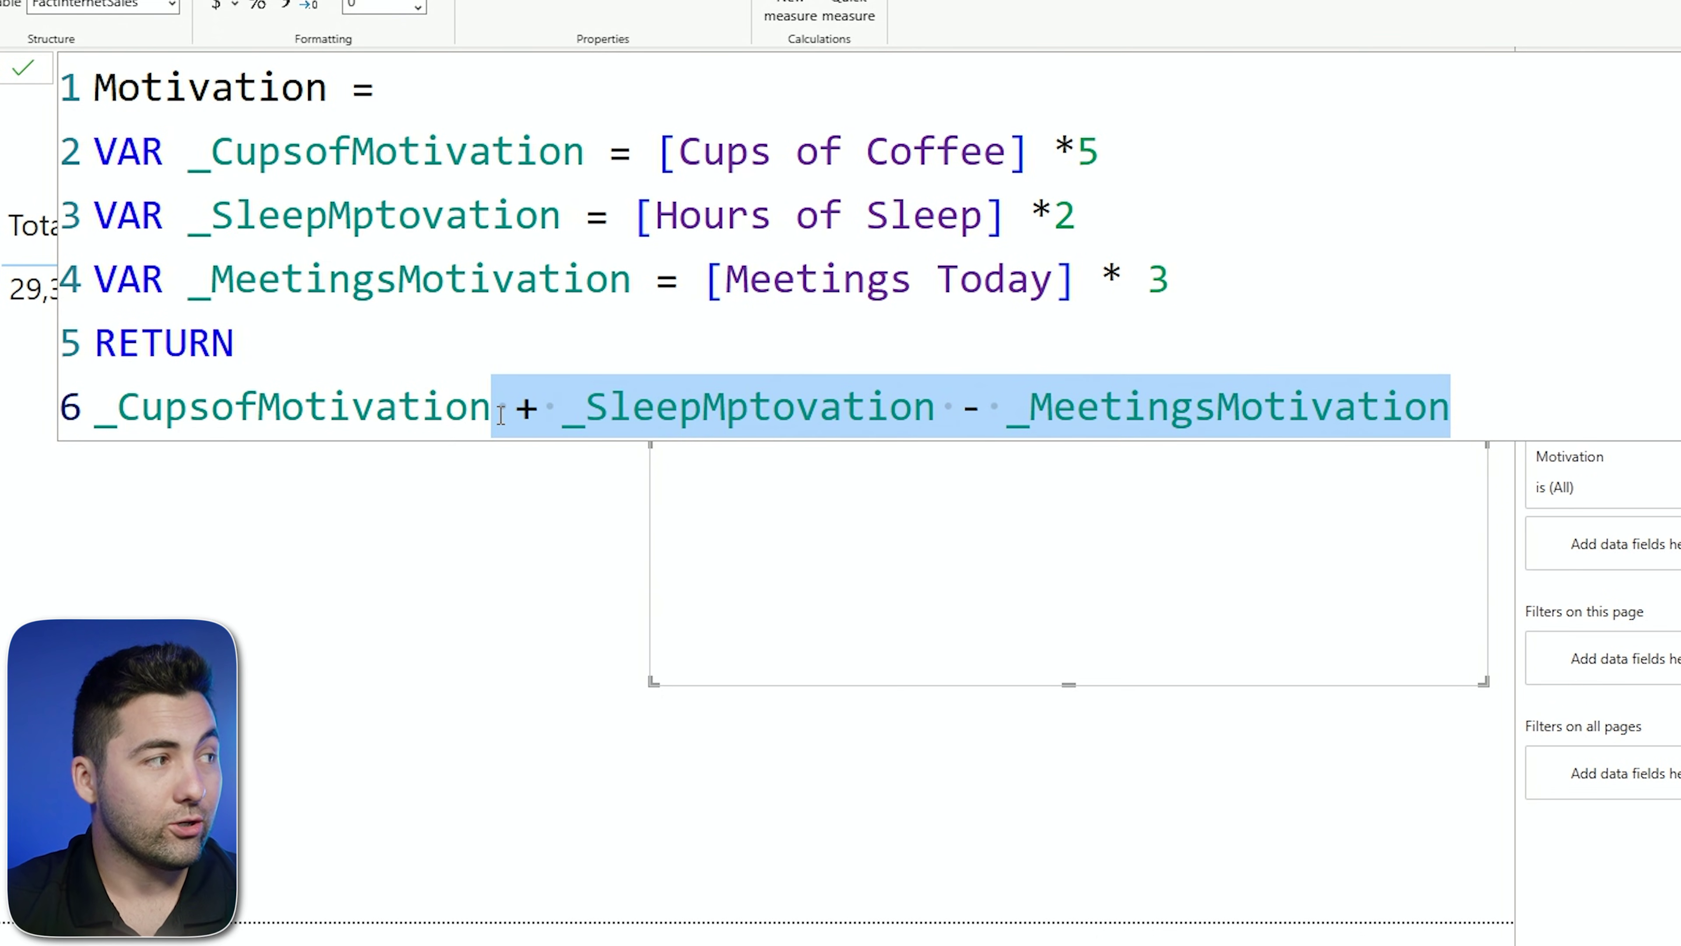
pyautogui.press('BackSpace')
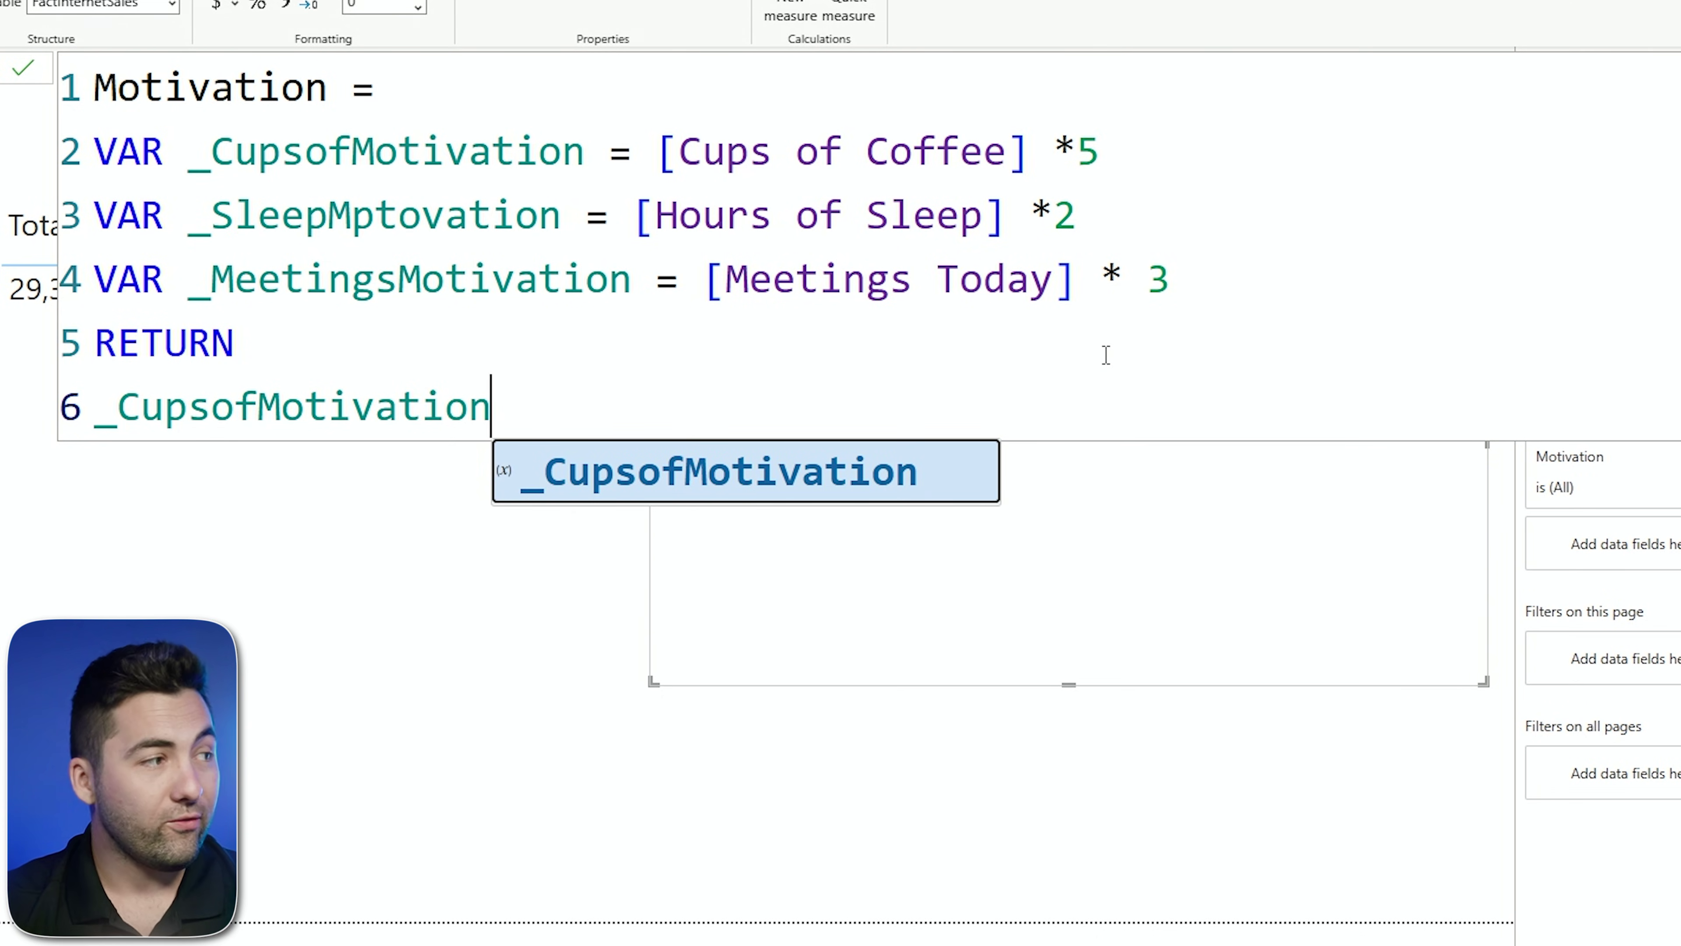
pyautogui.press('Escape')
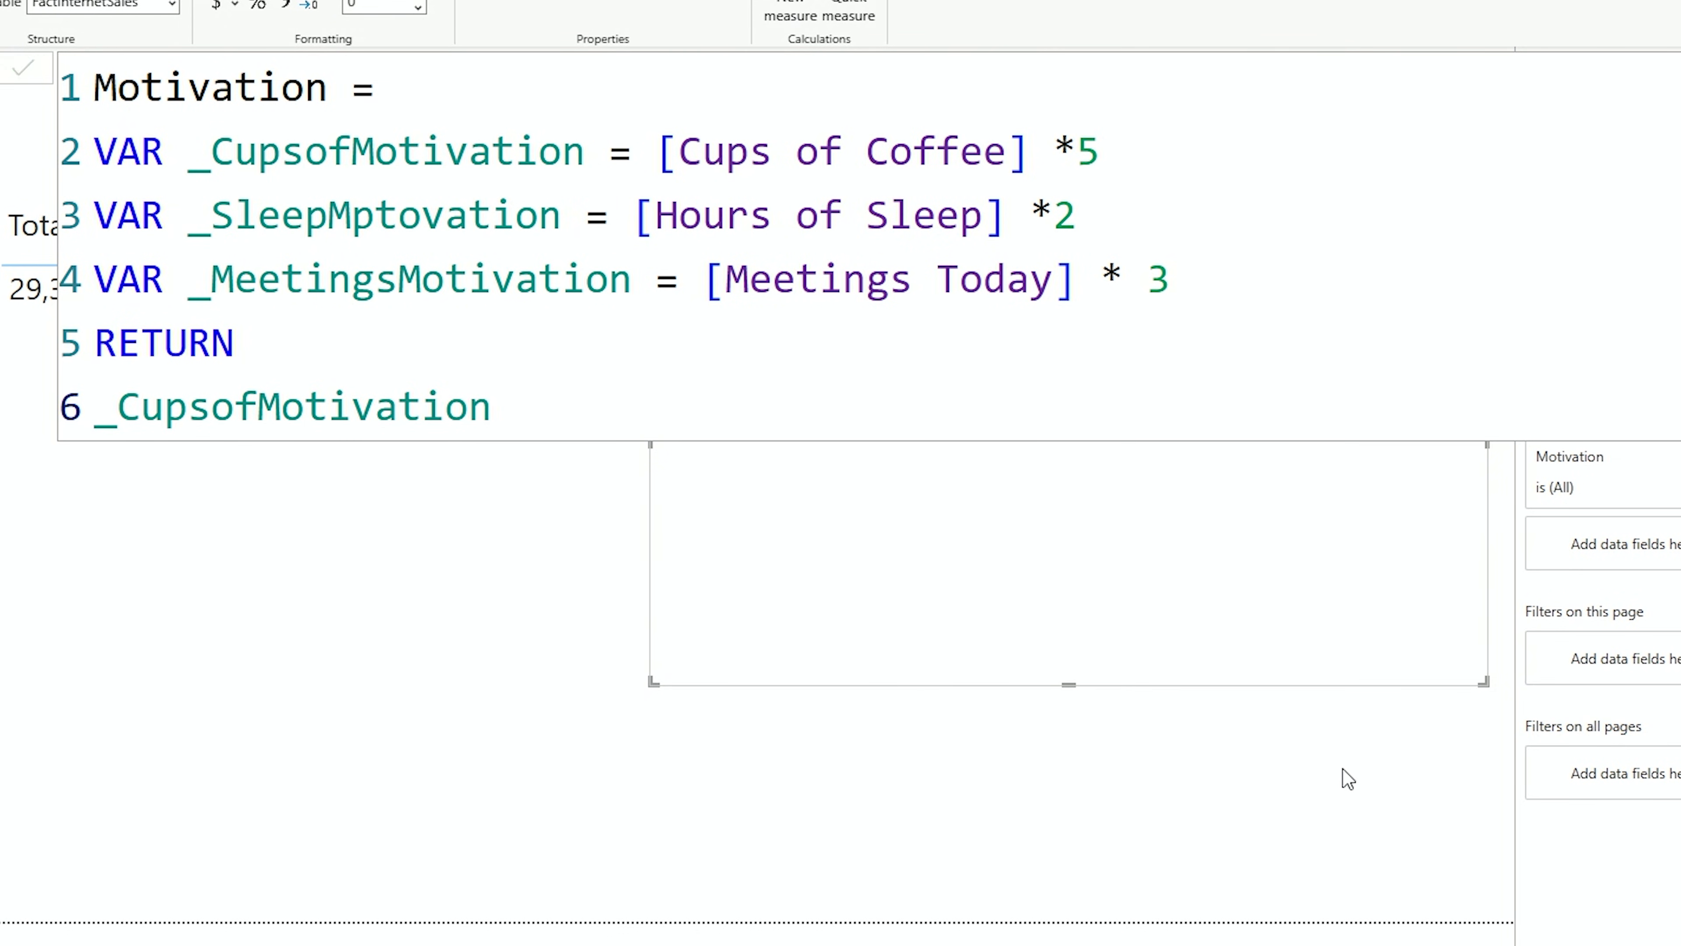
pyautogui.click(1268, 855)
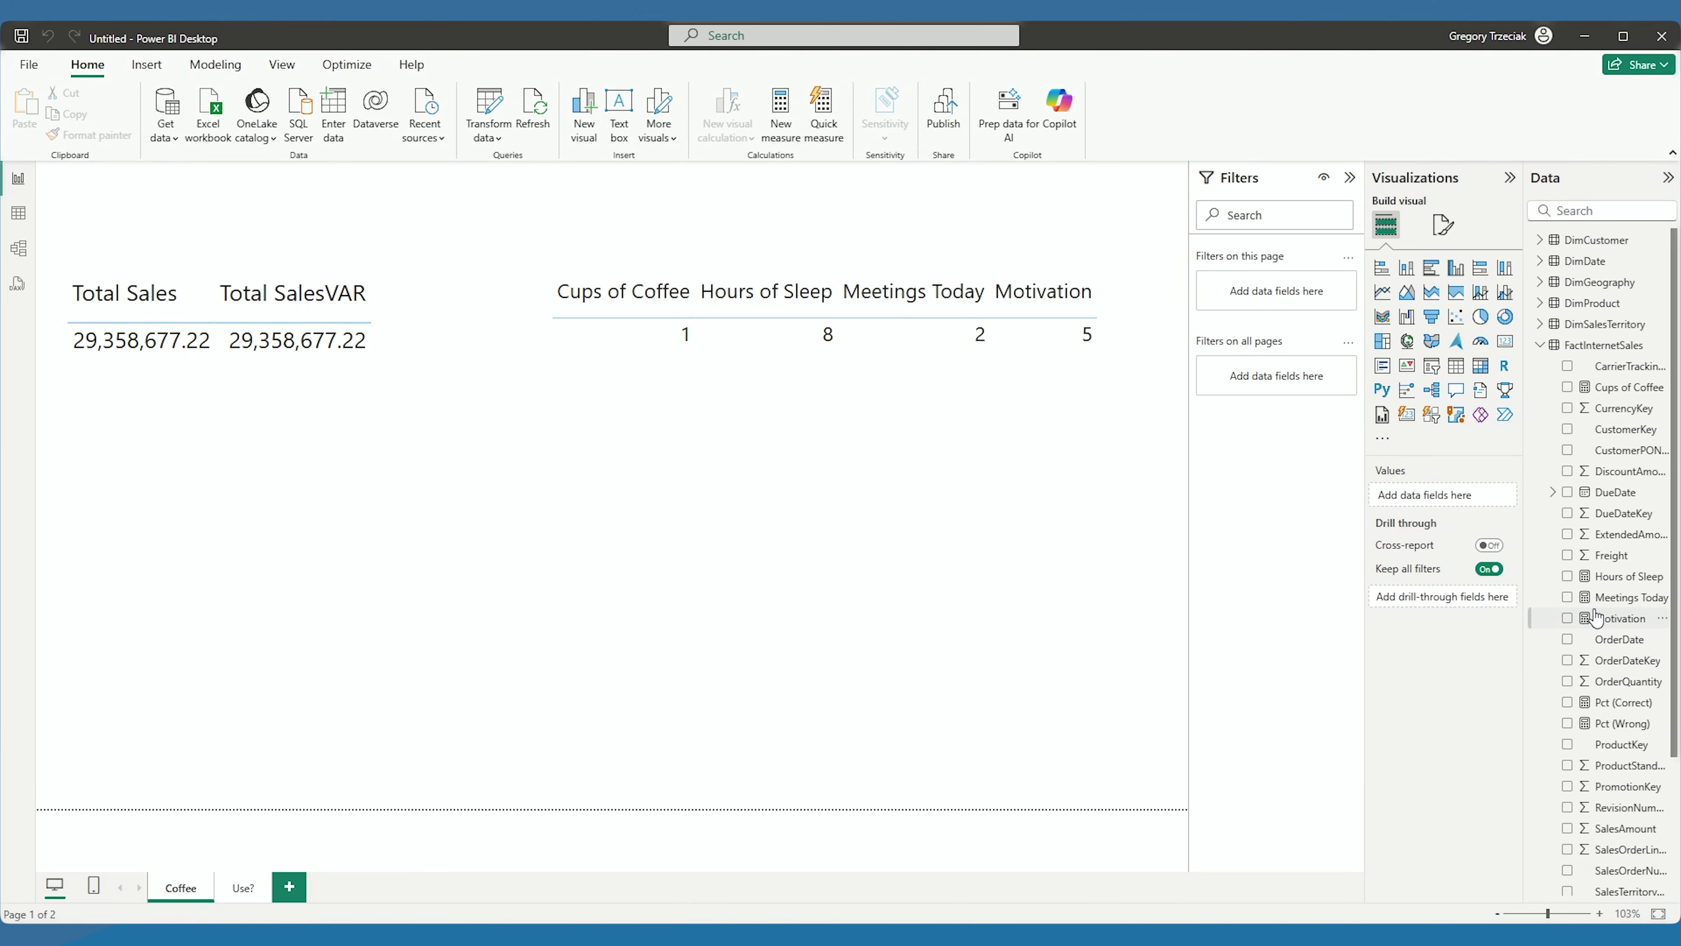
# - Reopen the Motivation measure, extend its RETURN expression to _CupsofMotivation + _SleepMptovation, and apply it
pyautogui.click(1595, 618)
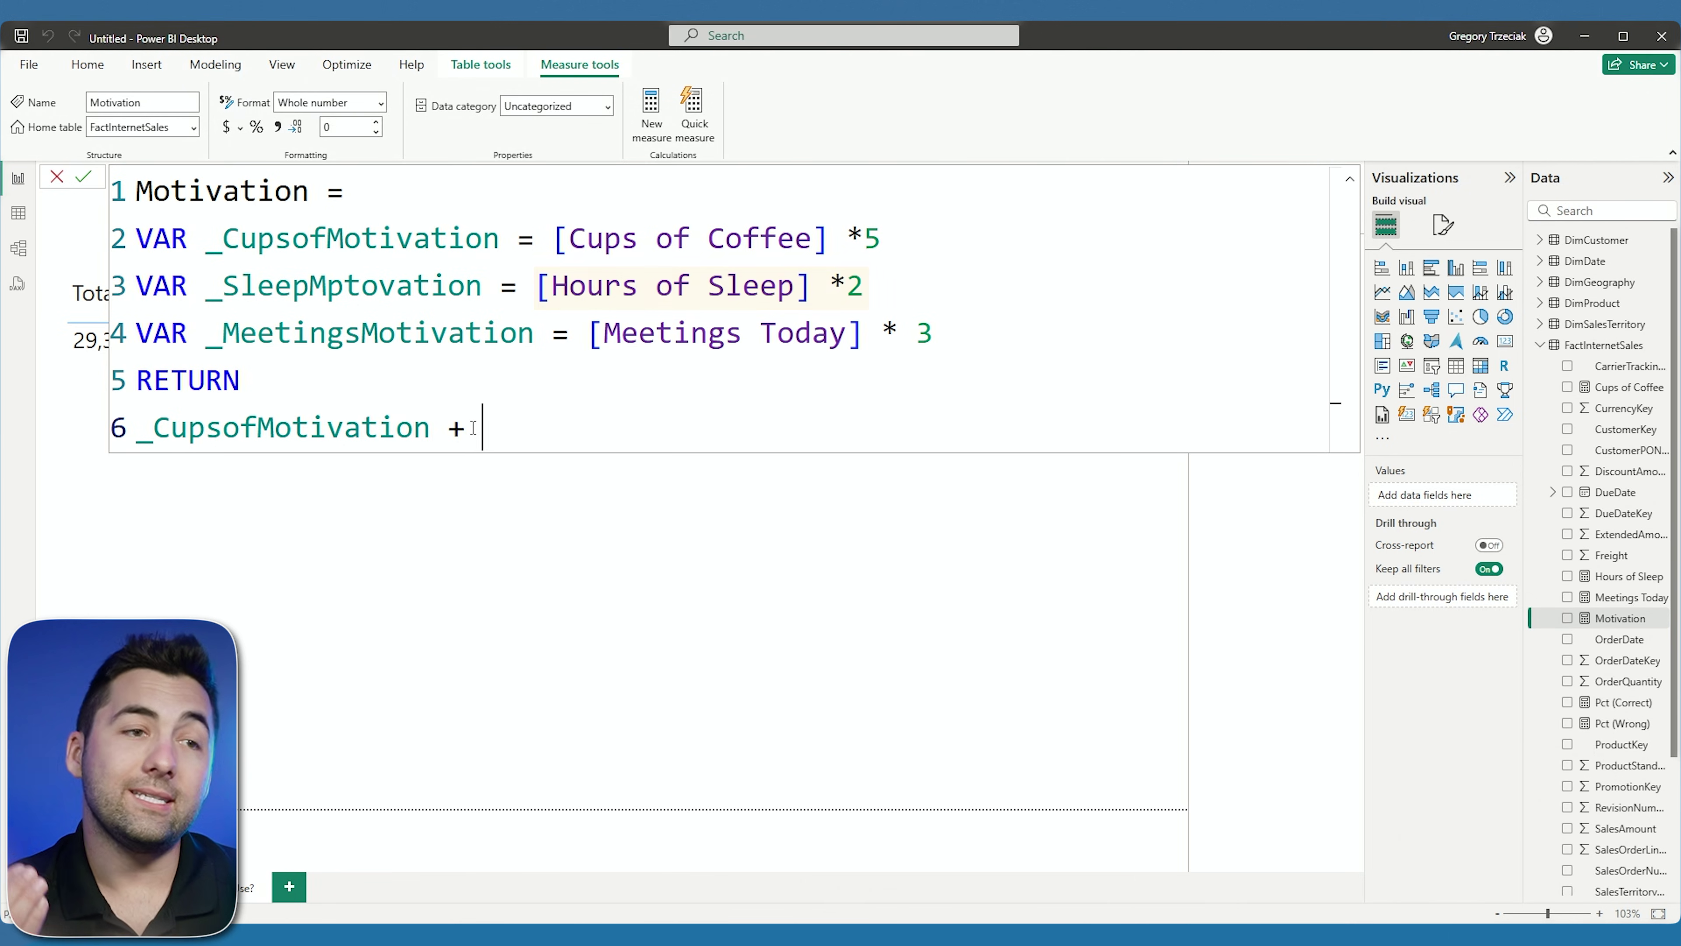
pyautogui.write('_')
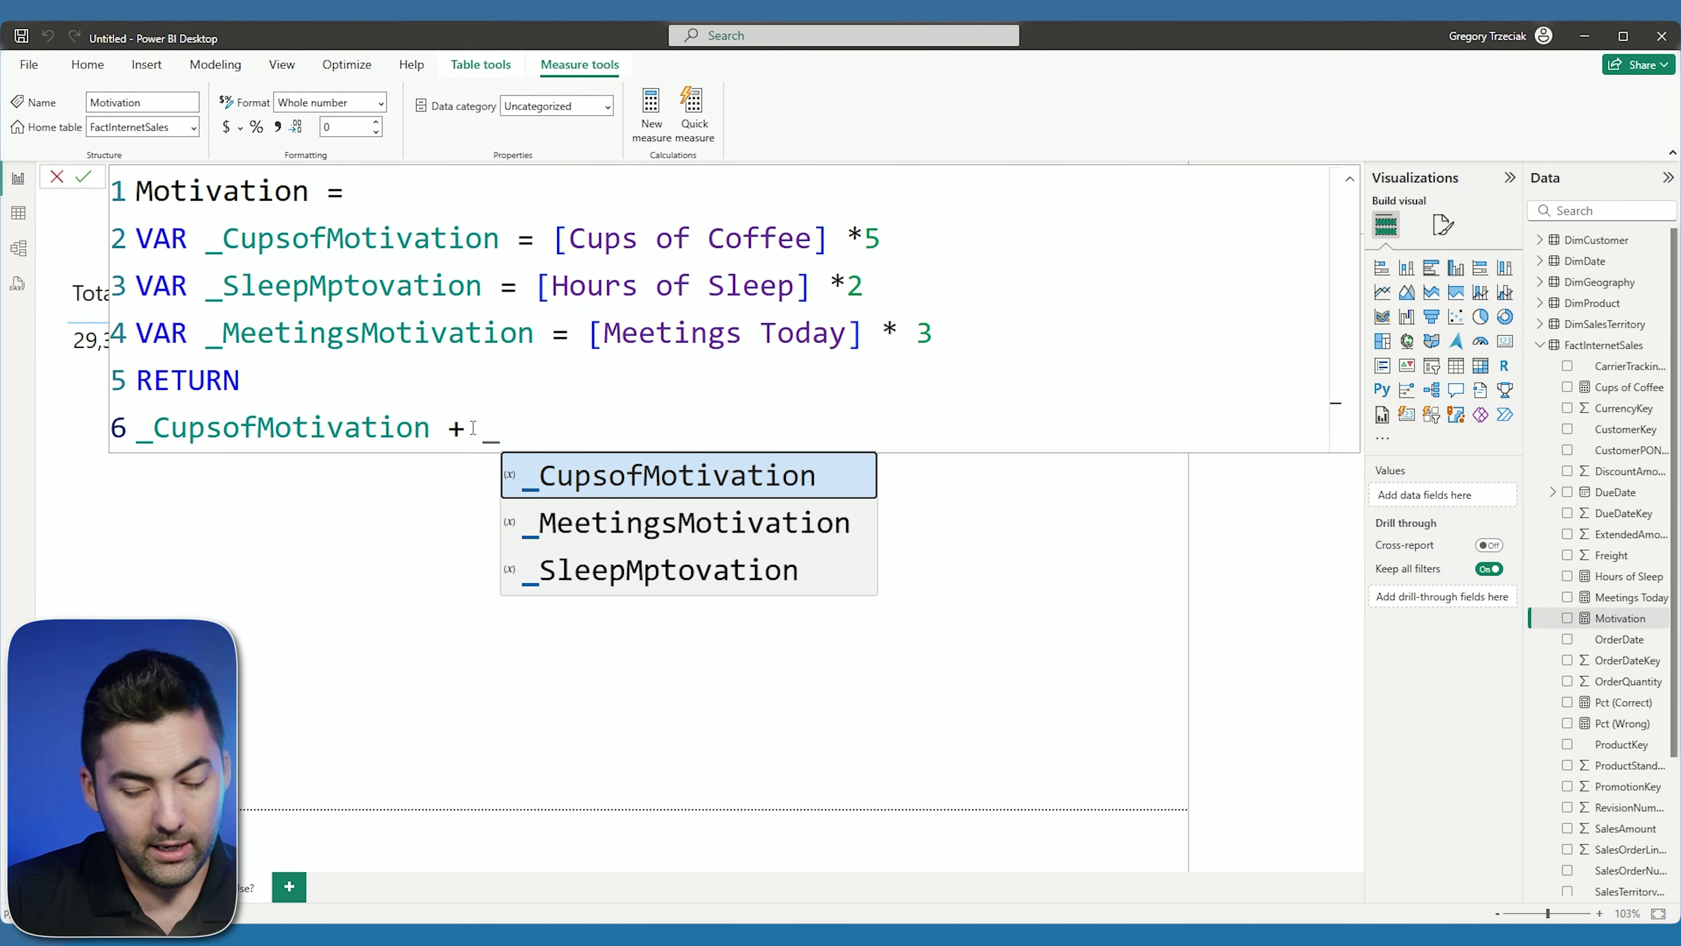
pyautogui.press('Down')
pyautogui.press('Down')
pyautogui.press('Tab')
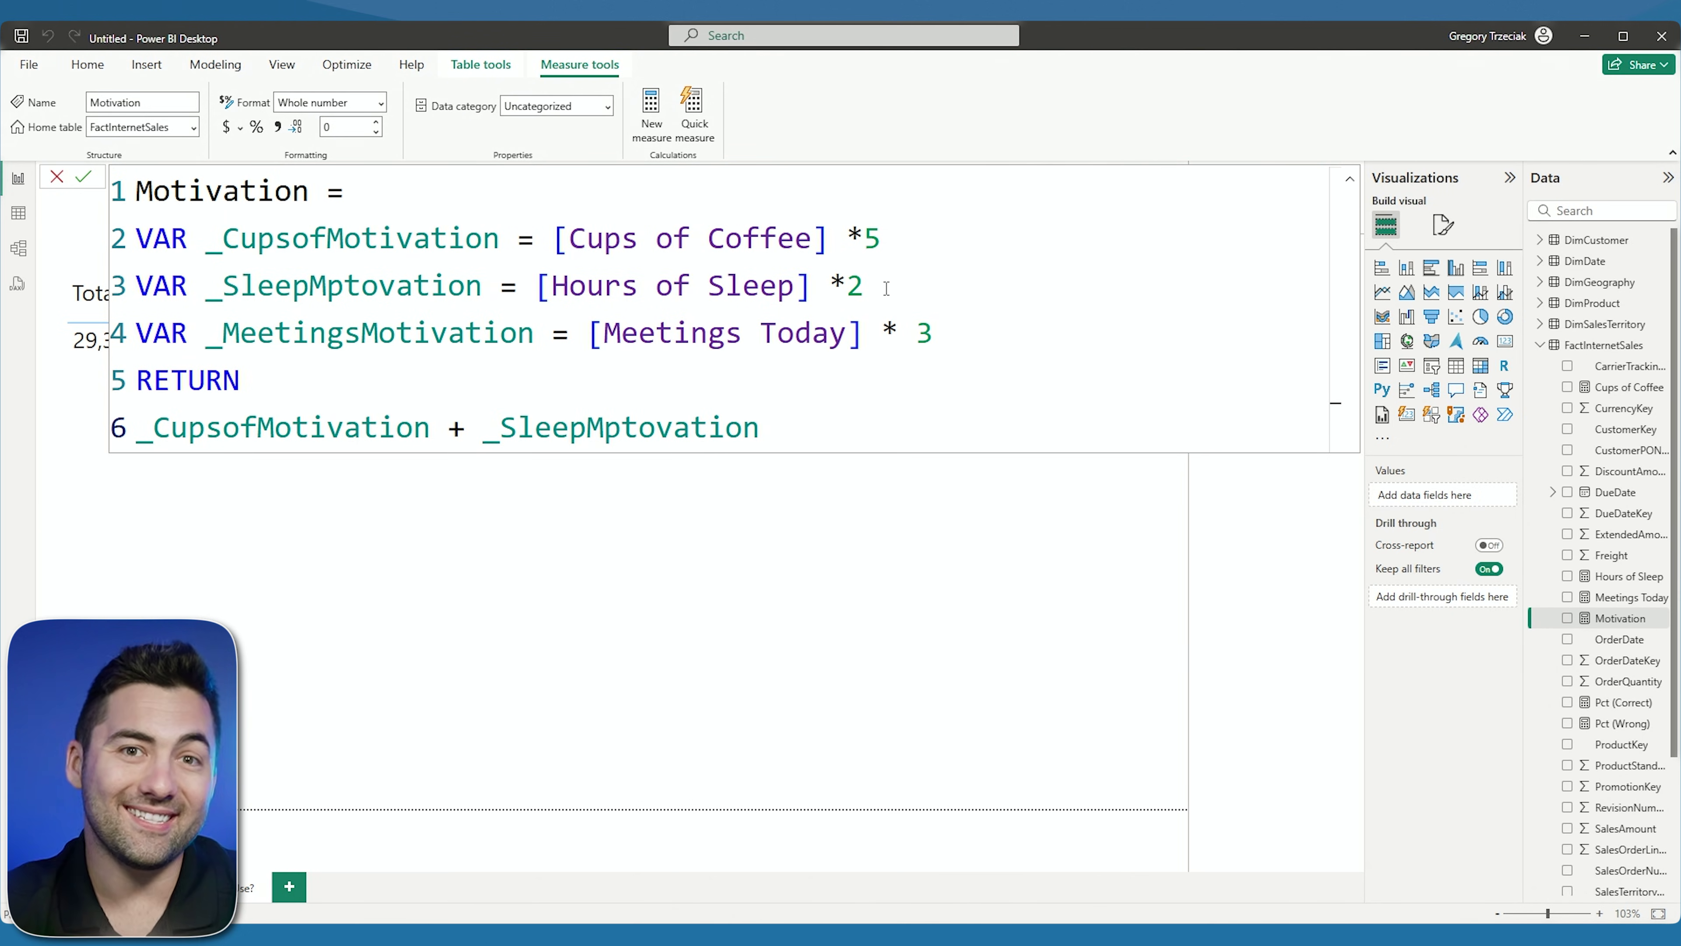
pyautogui.press('Return')
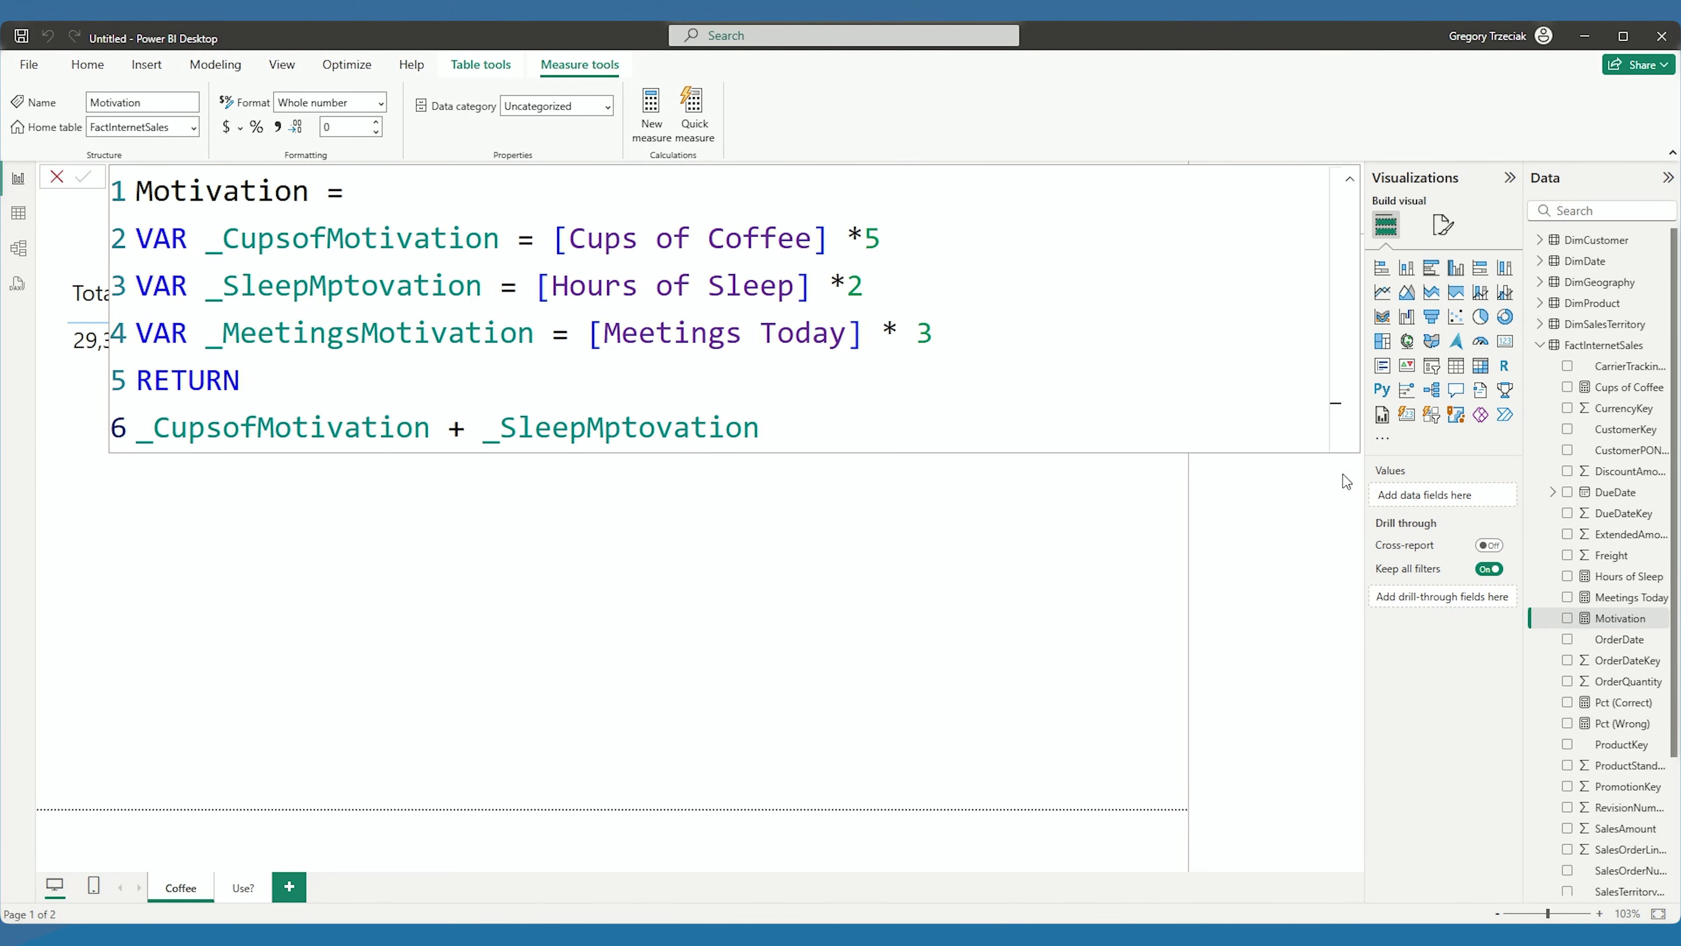
# - Subtract _MeetingsMotivation at the end of the Motivation measure's RETURN expression again
pyautogui.click(1086, 531)
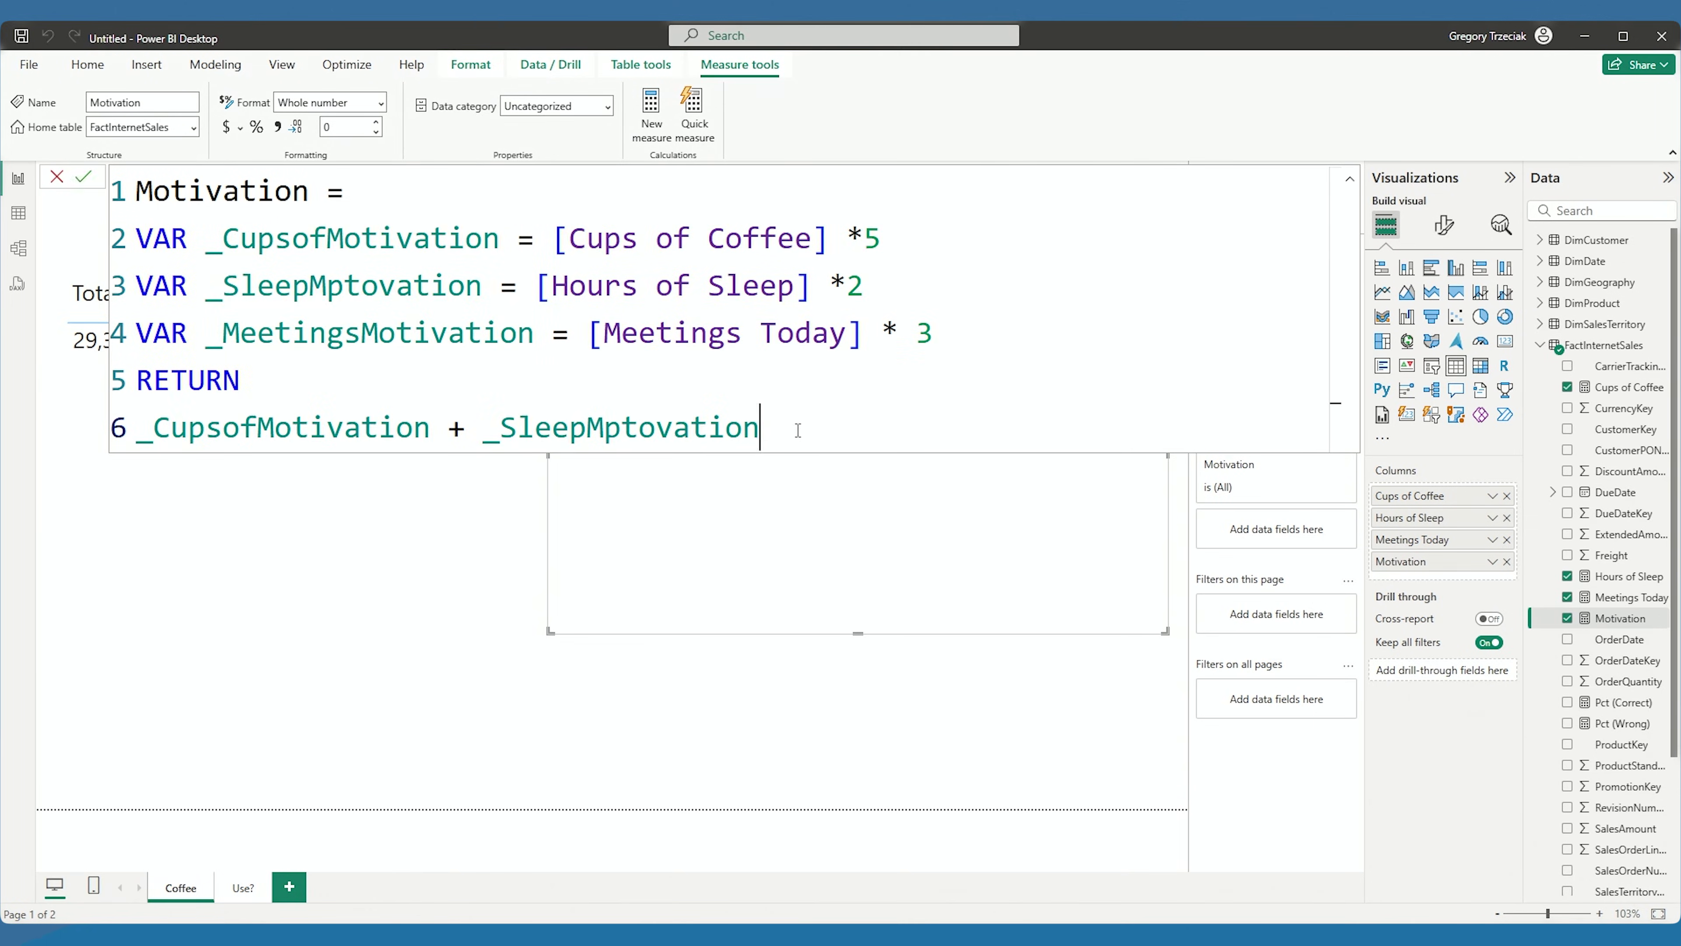
pyautogui.write('- _')
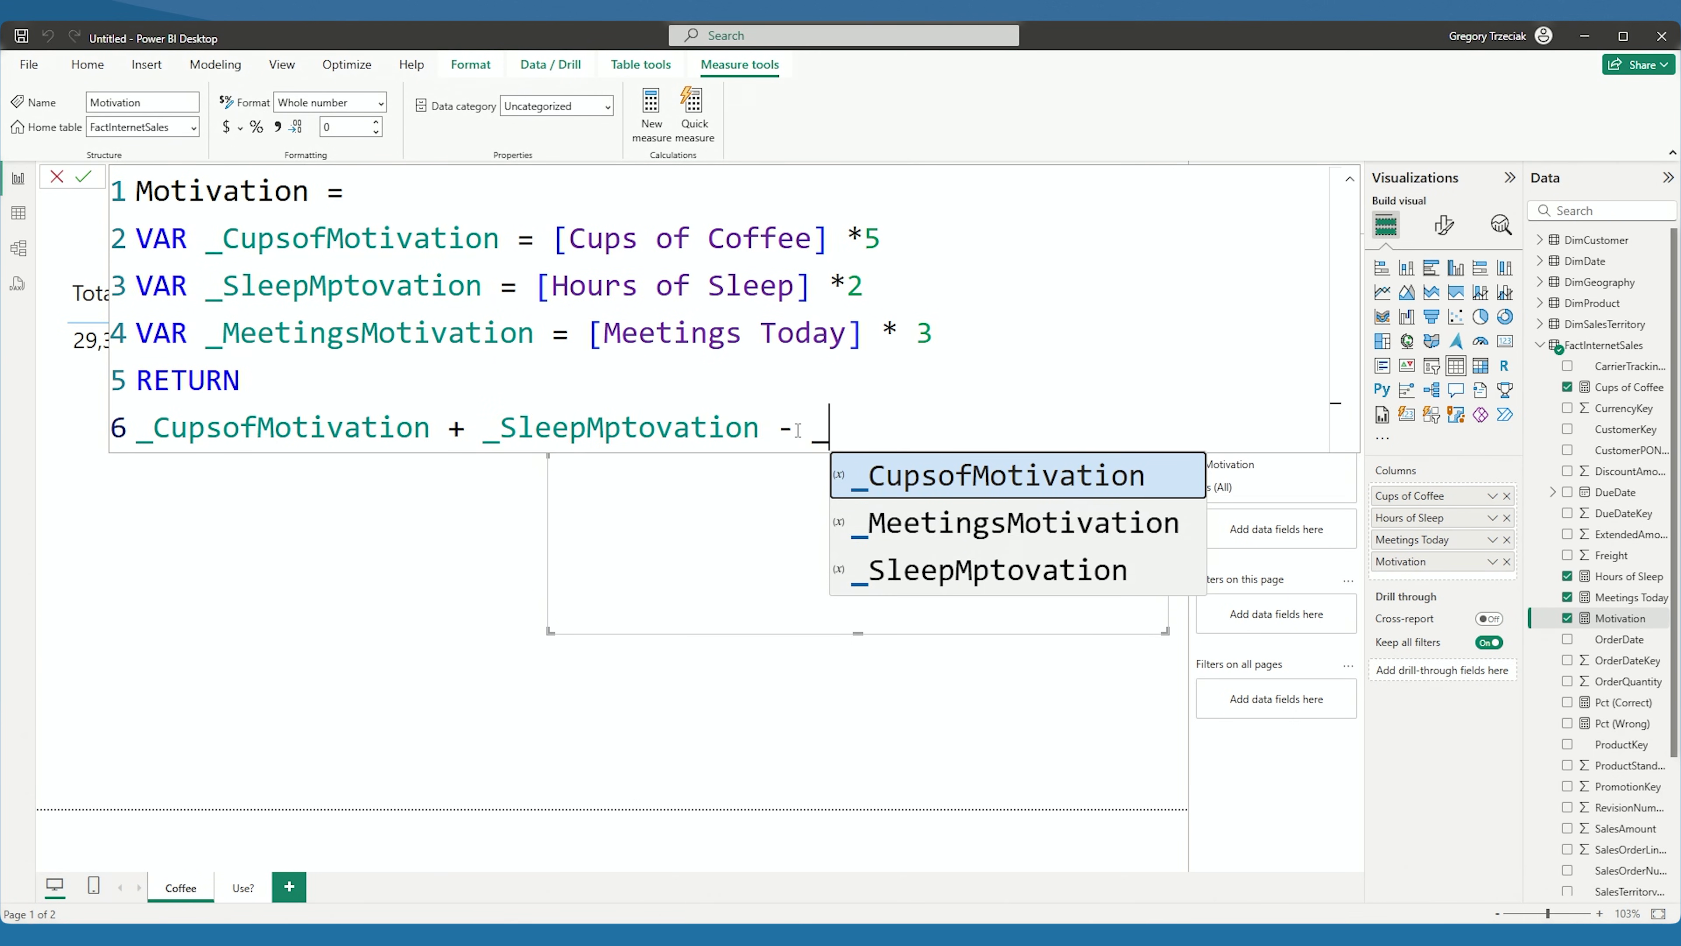
pyautogui.press('Down')
pyautogui.press('Down')
pyautogui.press('Up')
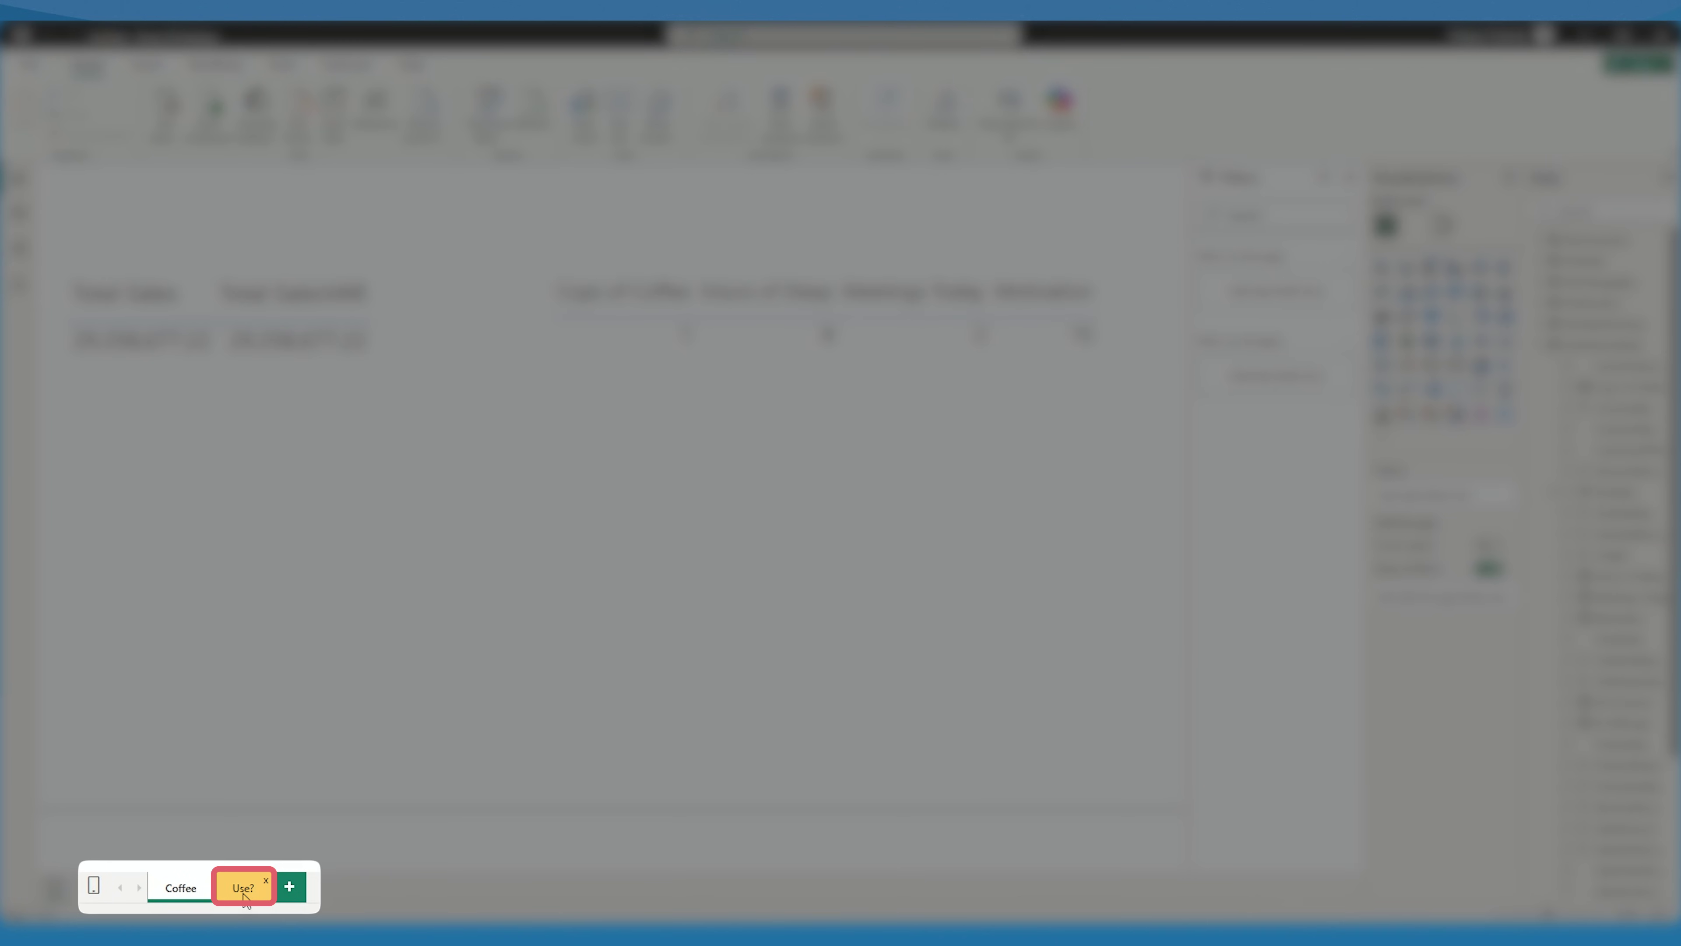
# - Go to the Use? page and examine the whole formula of the Pct (Correct) measure, including its repeated SUMX
pyautogui.click(244, 894)
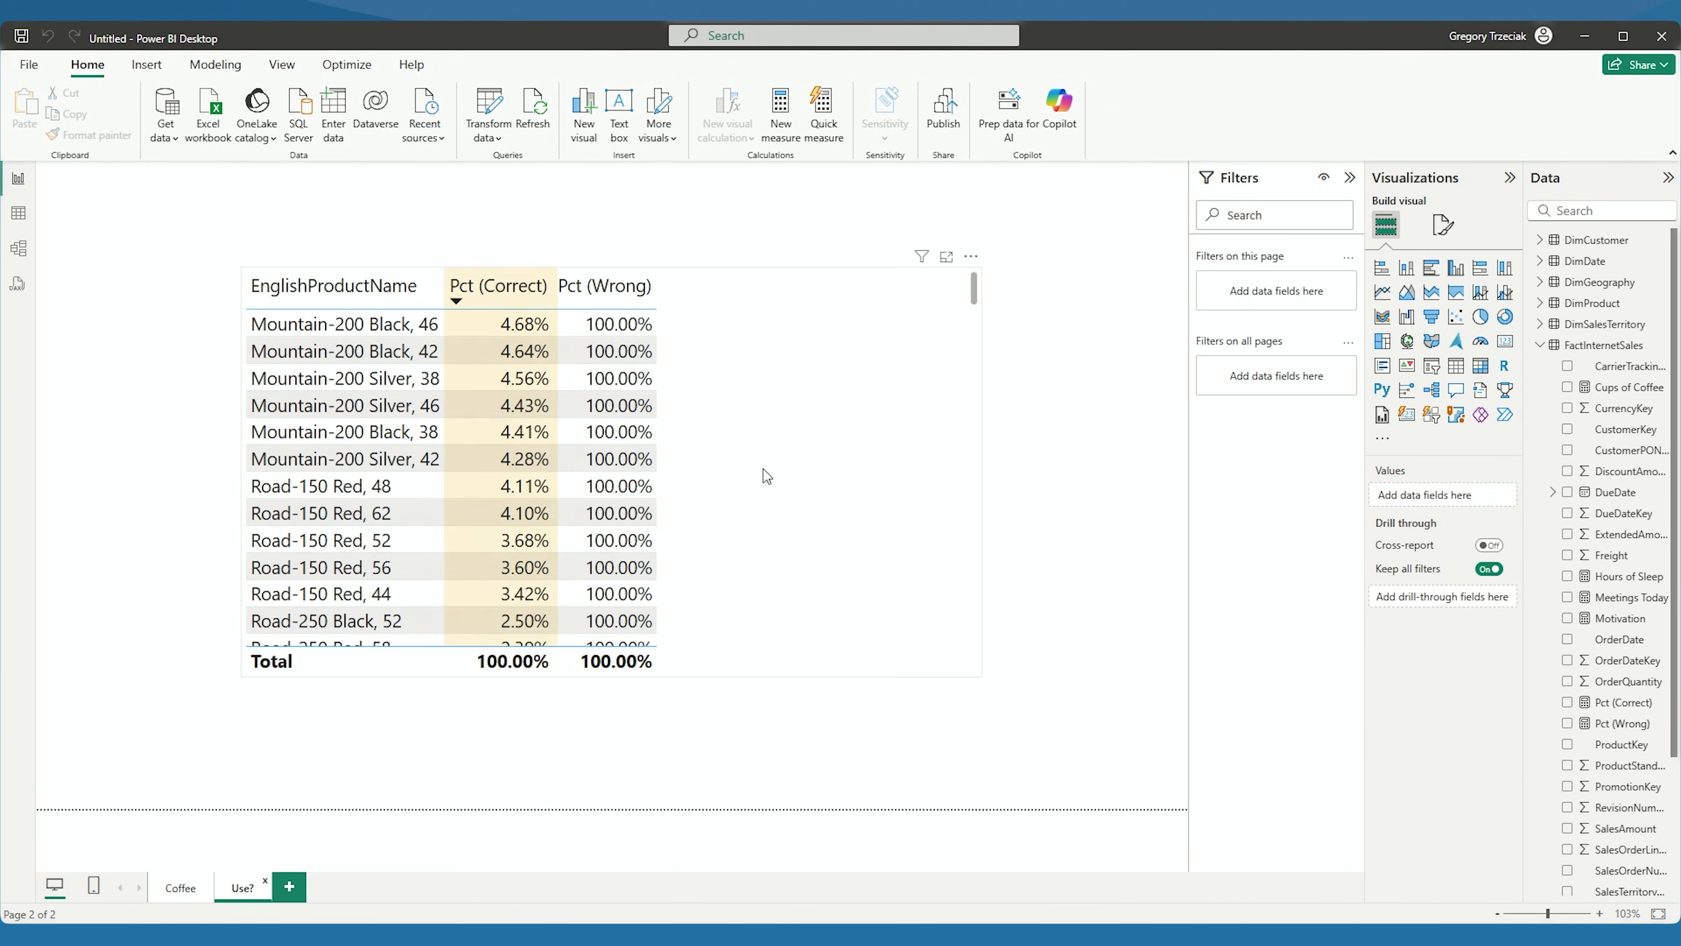
pyautogui.scroll(-3, 1618, 761)
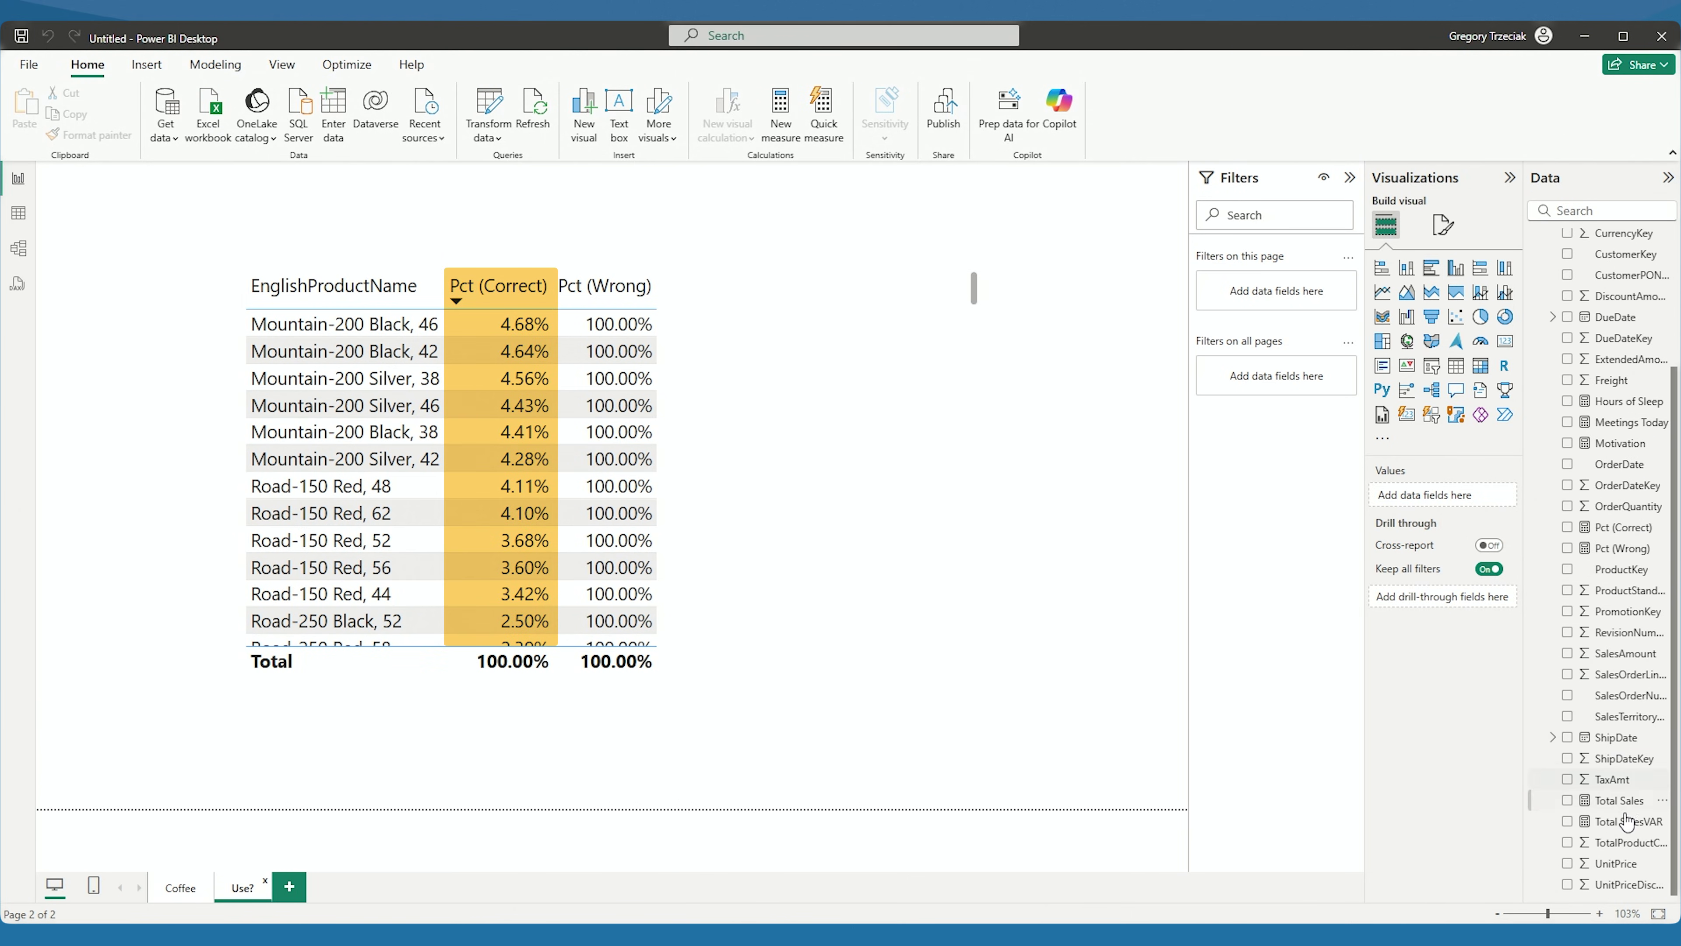
pyautogui.scroll(2, 1621, 828)
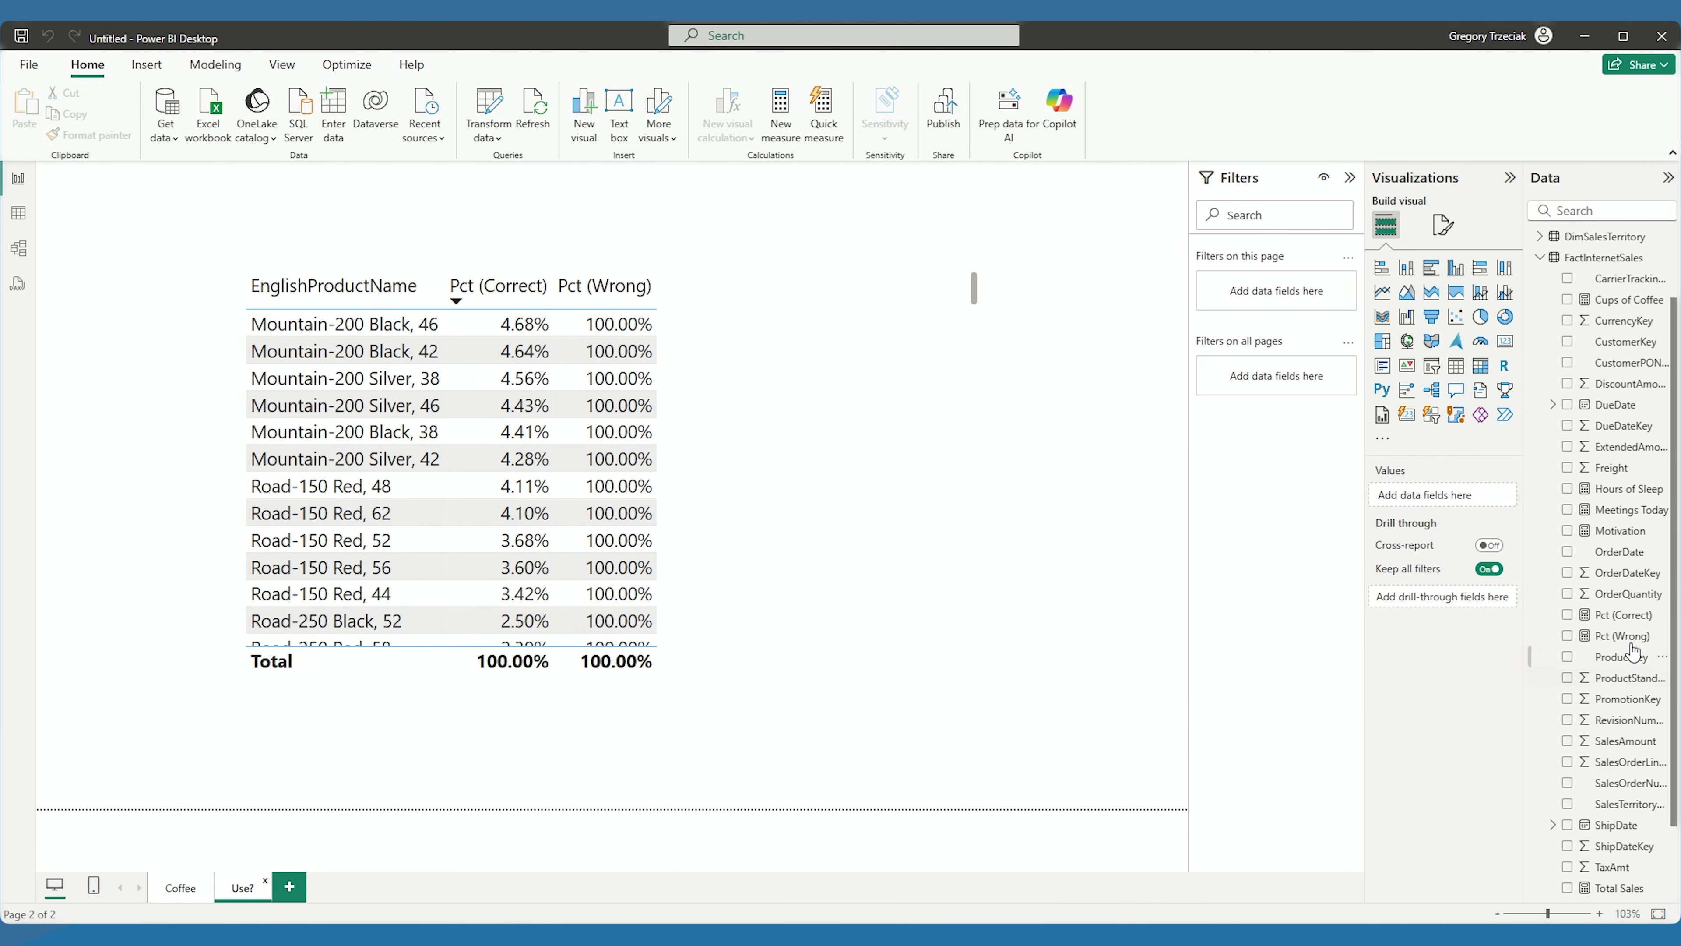
pyautogui.click(1624, 616)
pyautogui.scroll(-1, 1219, 555)
pyautogui.scroll(1, 802, 439)
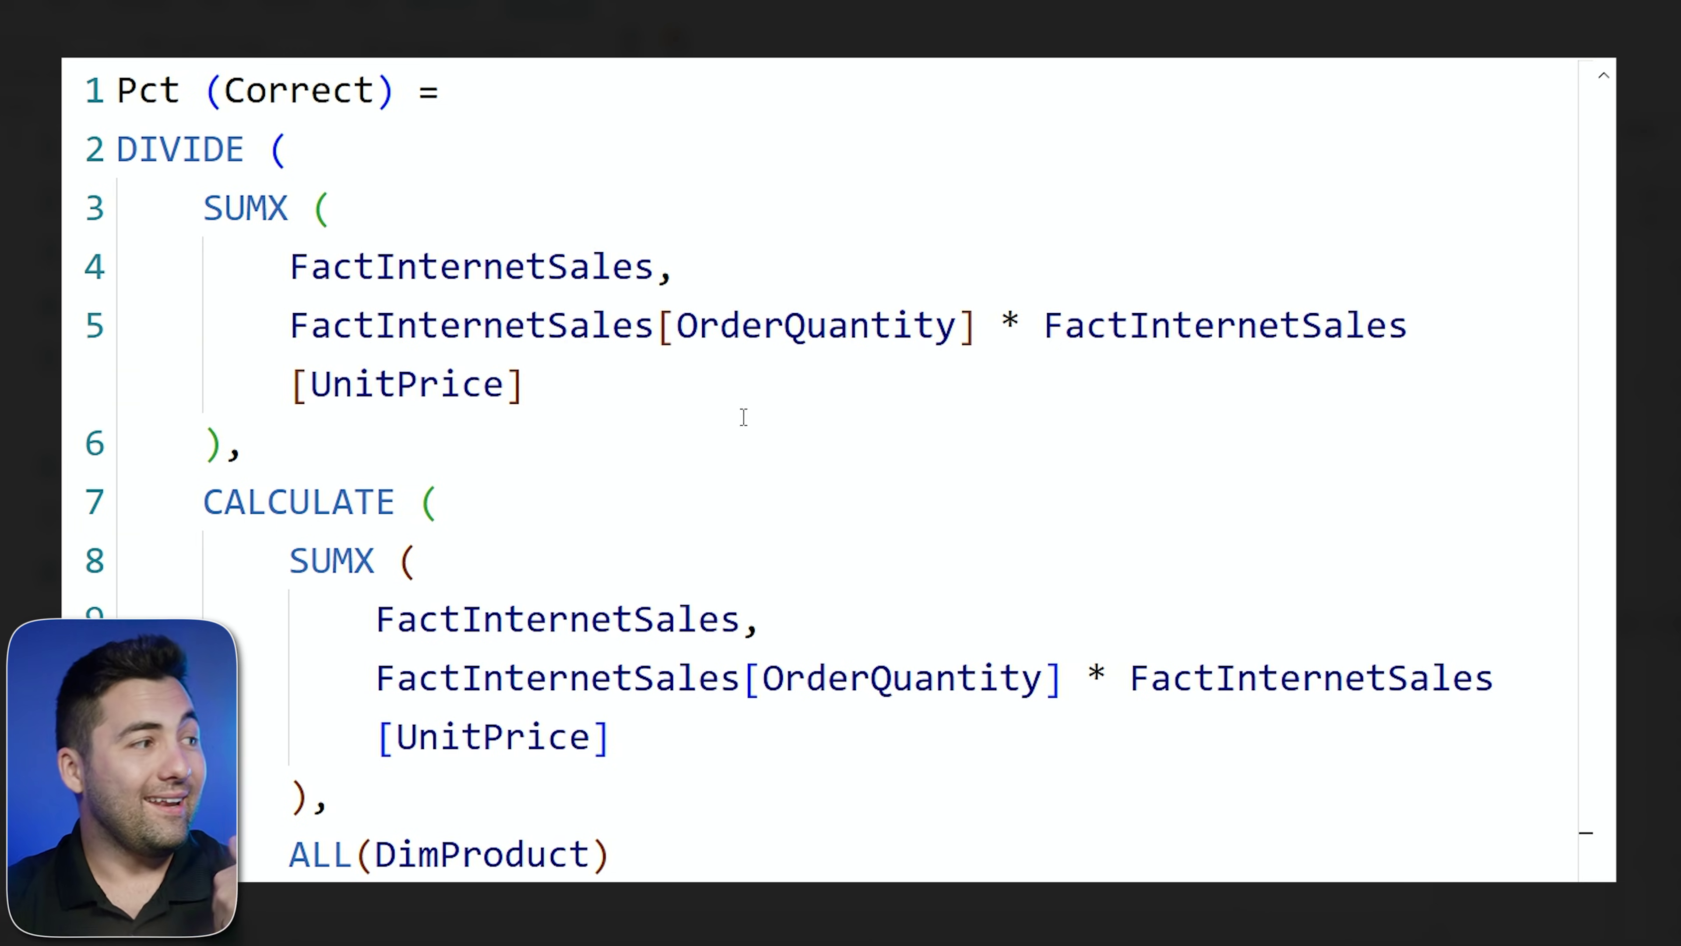
pyautogui.scroll(-2, 744, 418)
pyautogui.scroll(2, 1025, 799)
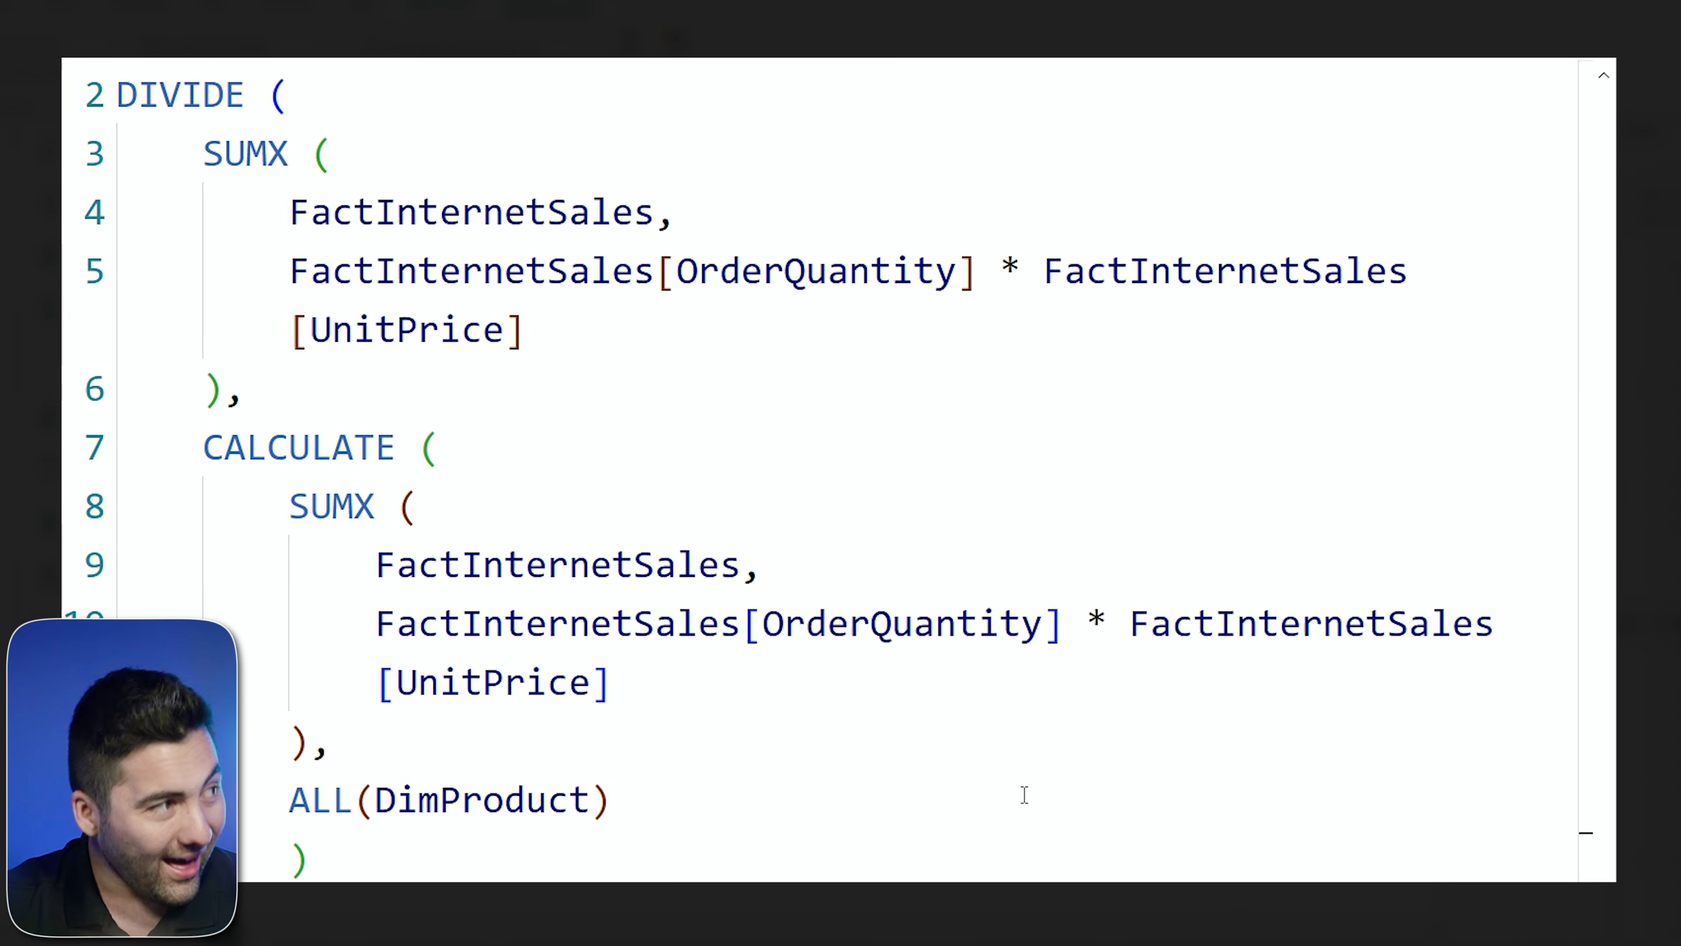
pyautogui.scroll(-2, 1024, 799)
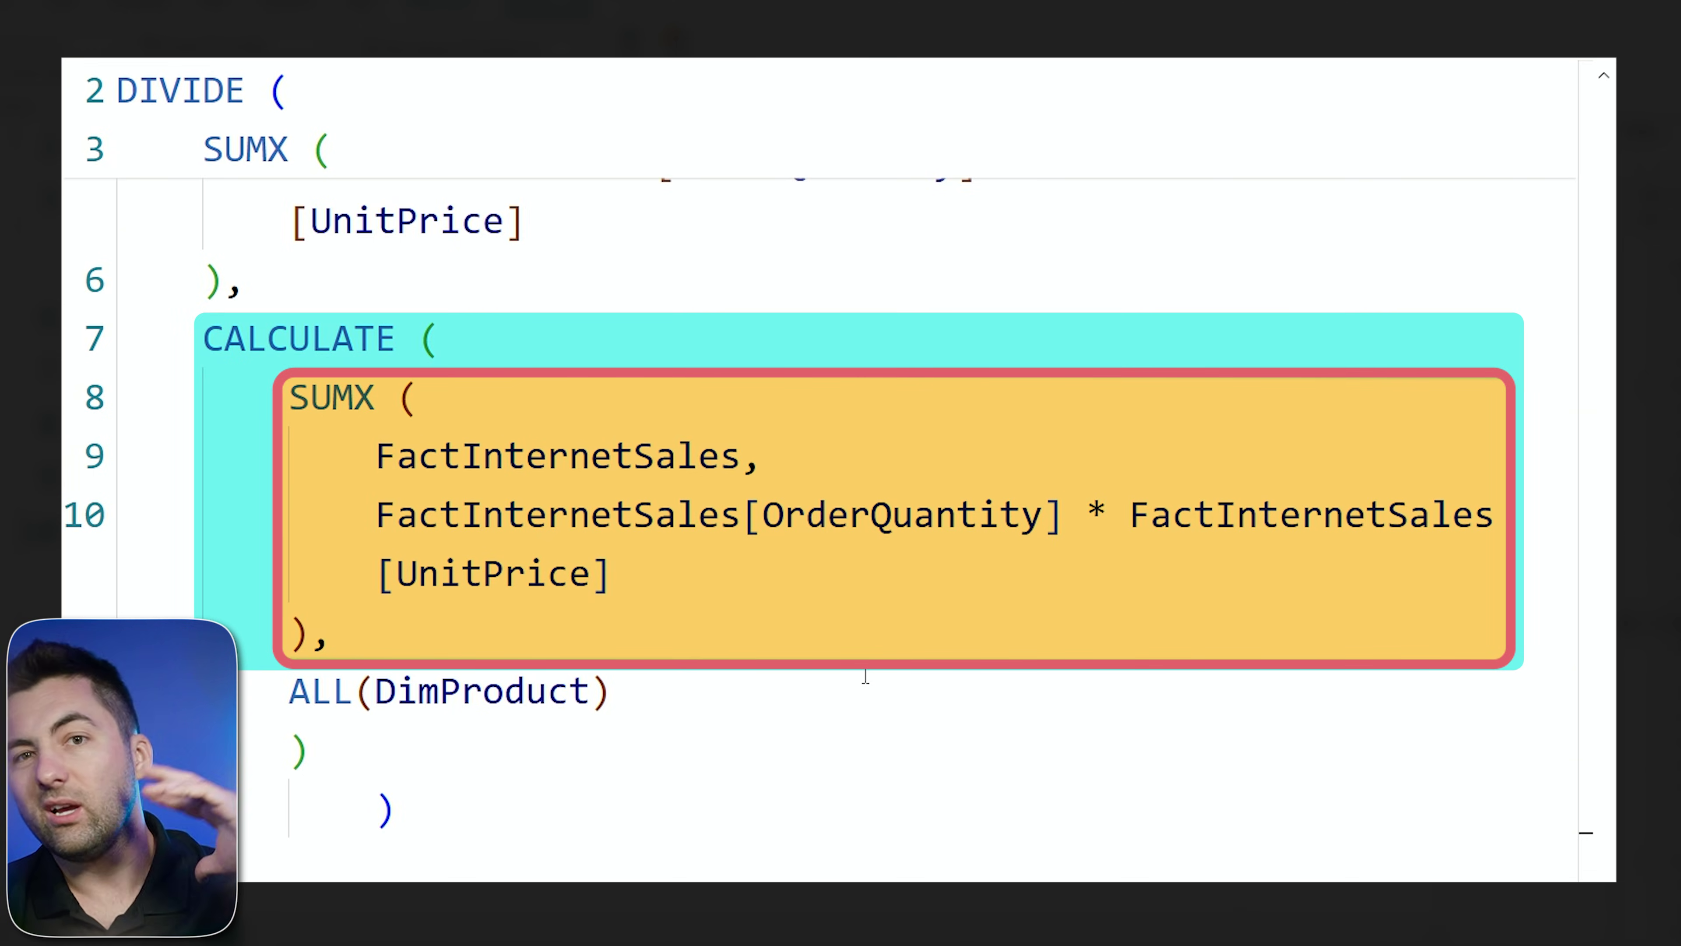
pyautogui.scroll(2, 907, 626)
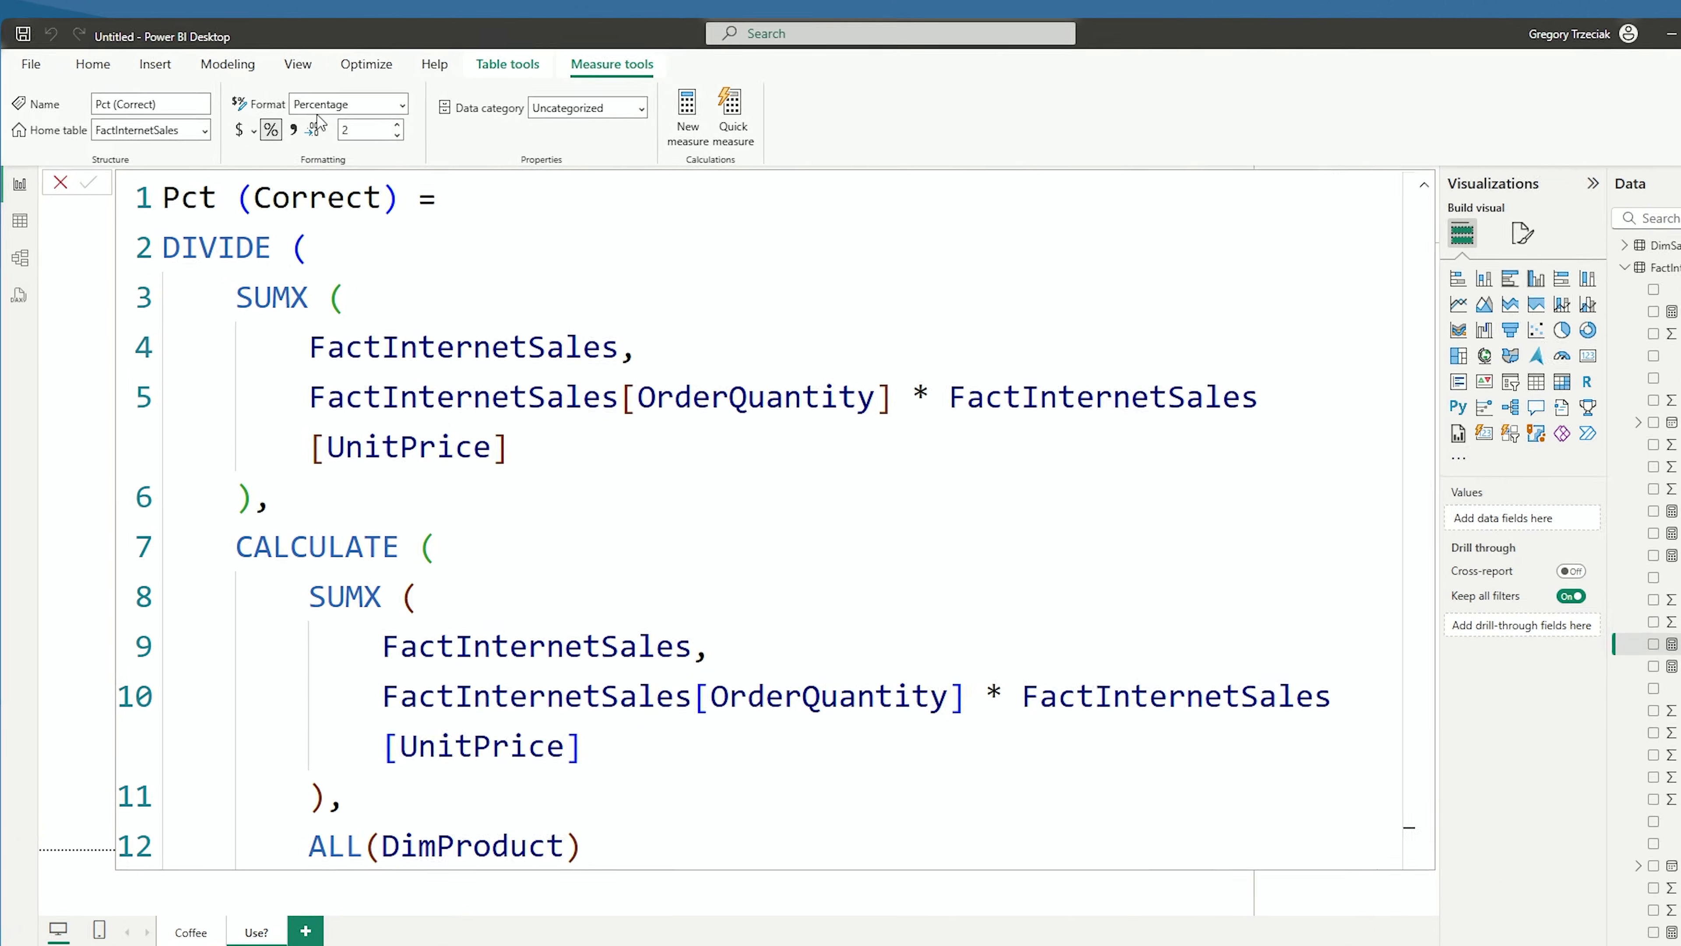
# - Open the Performance analyzer, start a recording, refresh the visuals to time the table, and clear the recorded entries
pyautogui.click(281, 64)
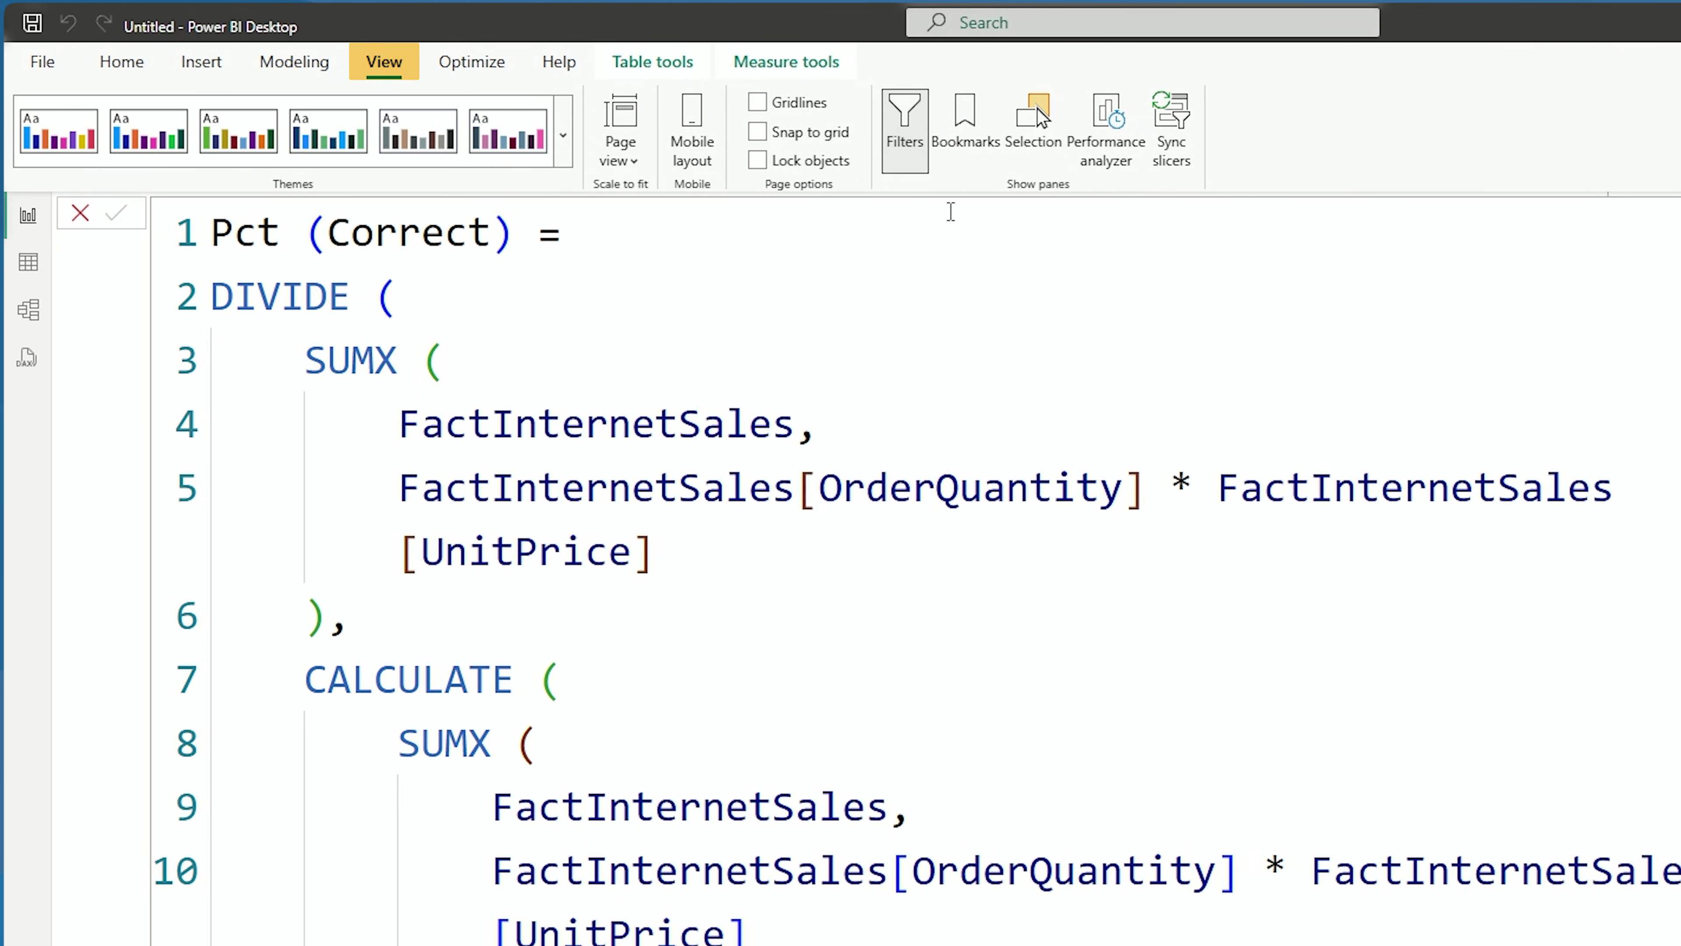
pyautogui.click(1124, 140)
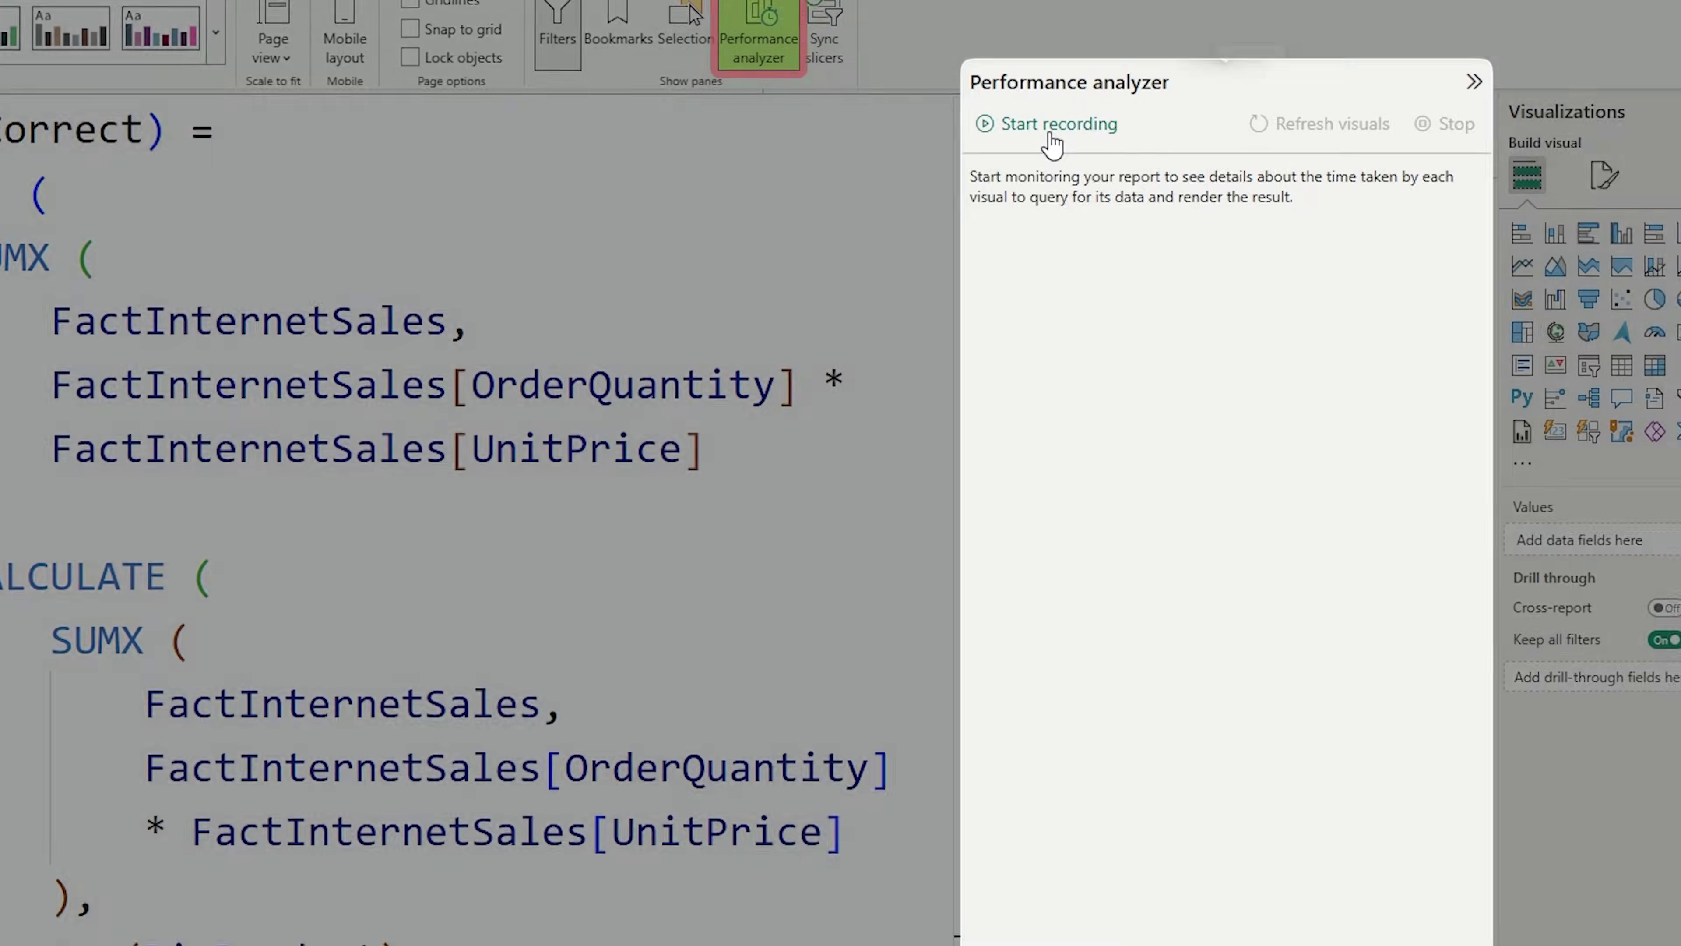
pyautogui.click(1051, 135)
pyautogui.click(1313, 121)
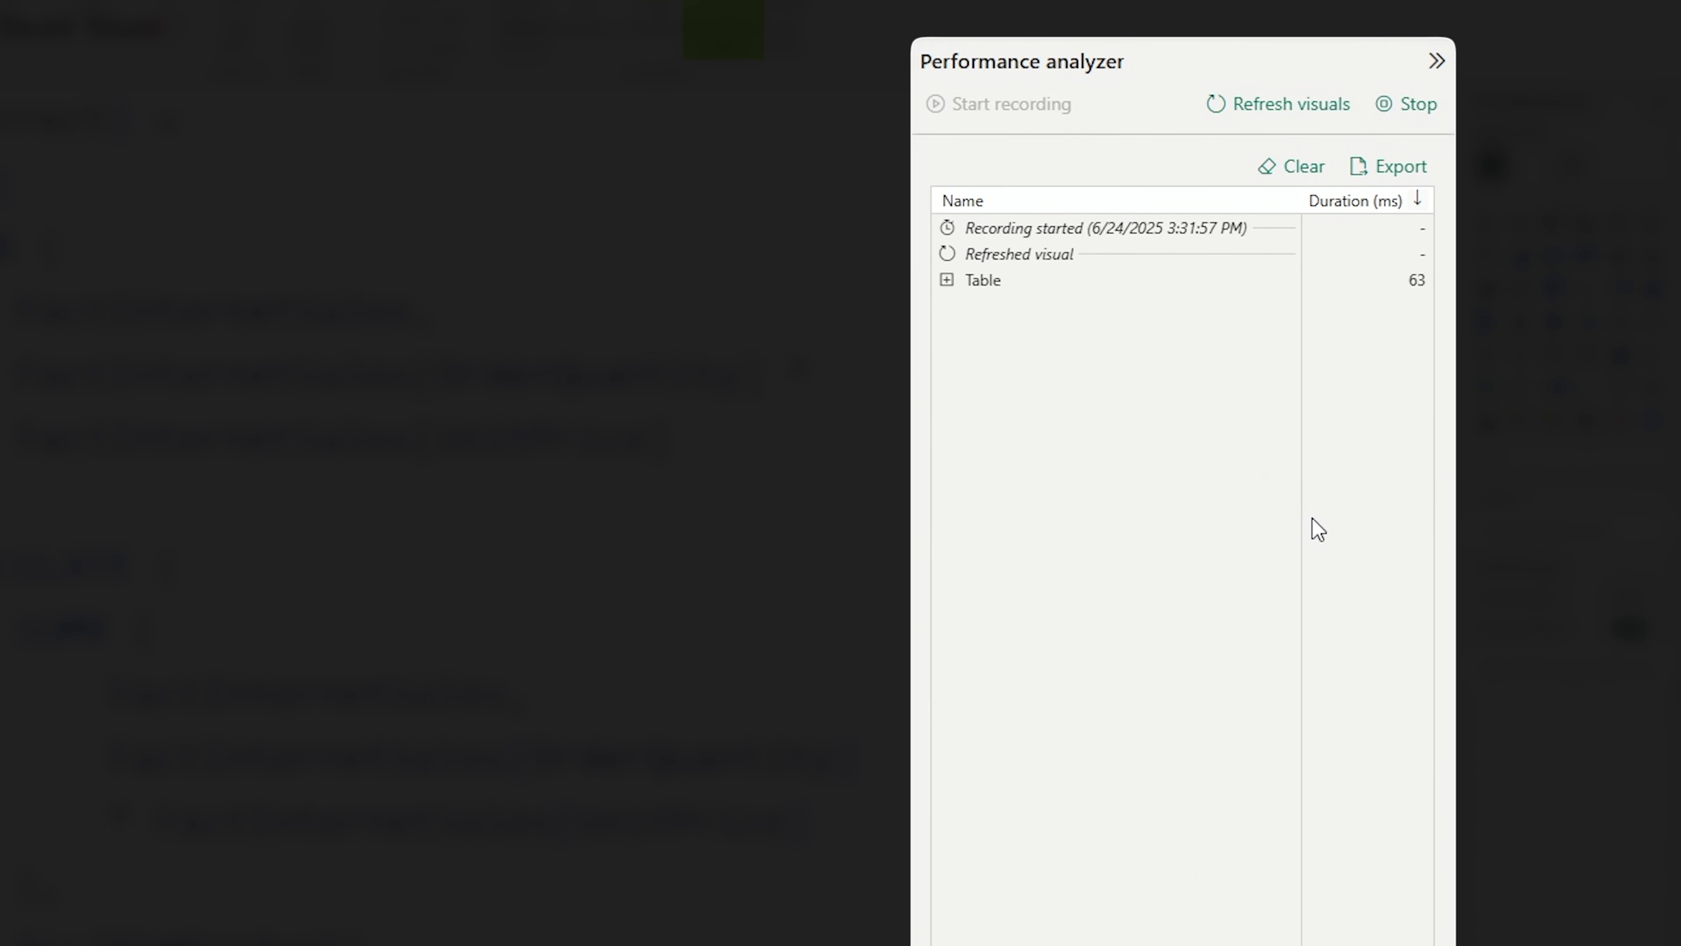
pyautogui.click(1291, 179)
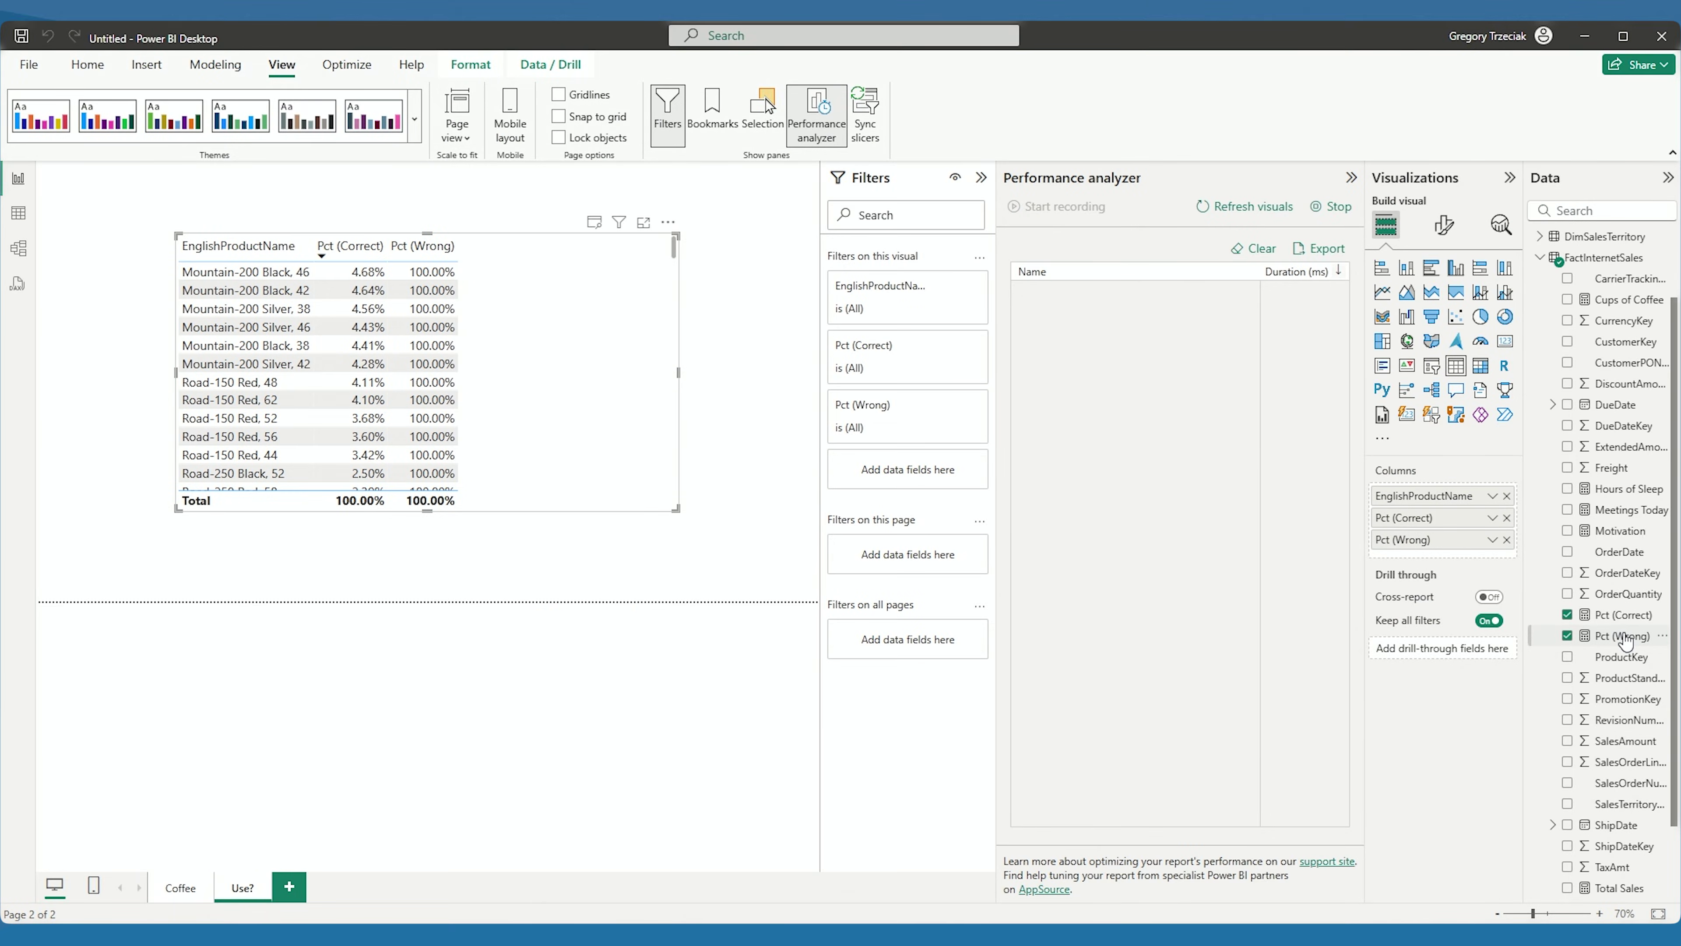
# - Open the formula of the Pct (Wrong) measure for inspection
pyautogui.click(1623, 636)
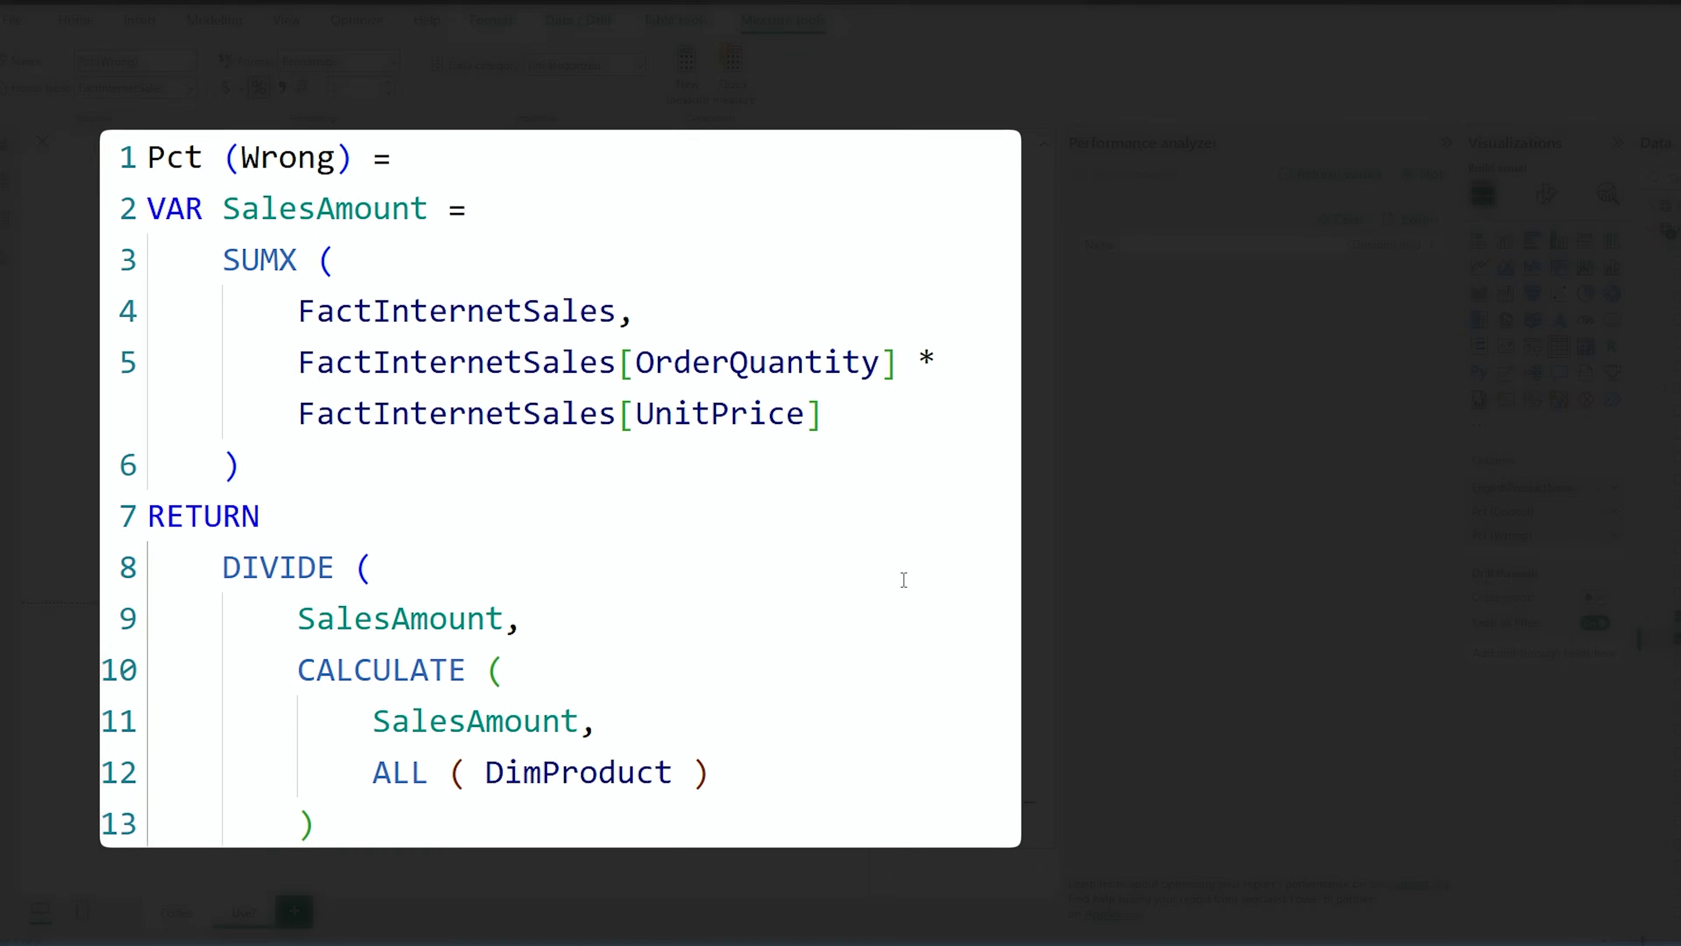